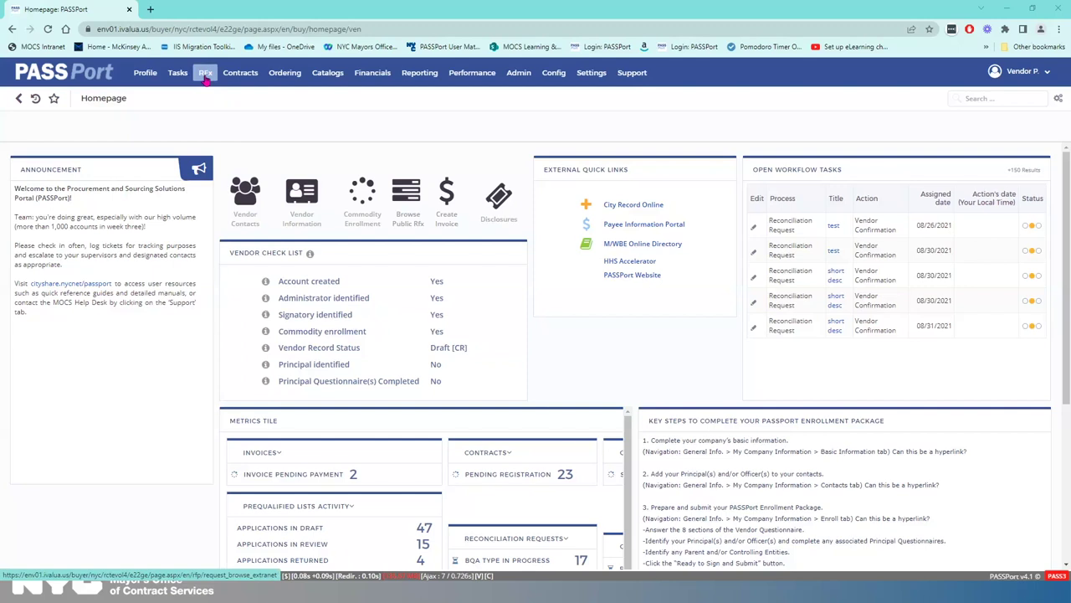
Open the list of own RFx responses and filter it by the RFx status Selections Made instead of Released
{"action": "mouse_move", "coordinate": [205, 75]}
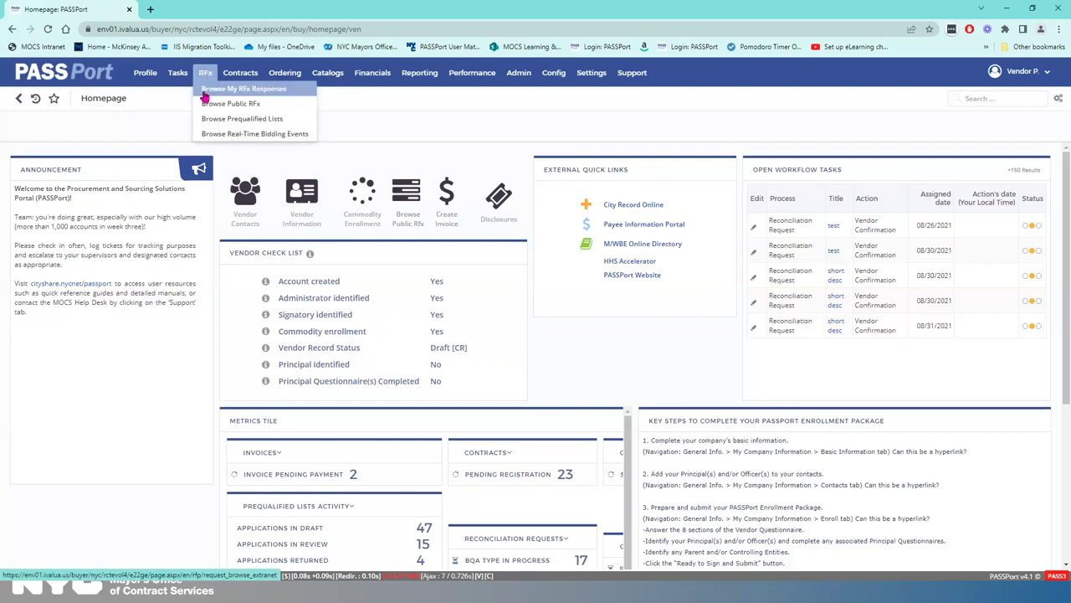
{"action": "left_click", "coordinate": [205, 90]}
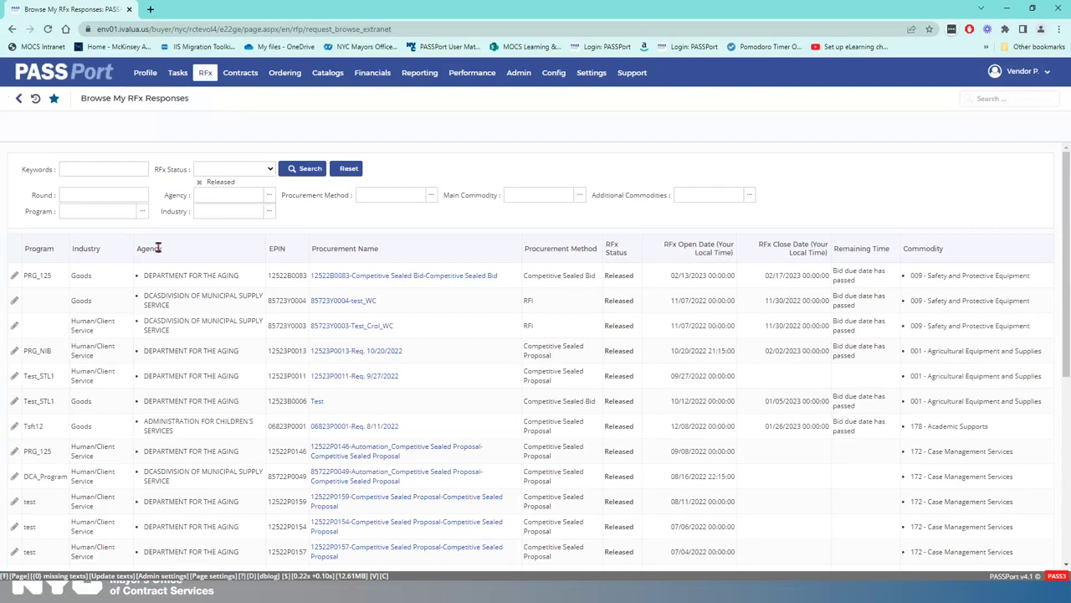
{"action": "left_click", "coordinate": [199, 182]}
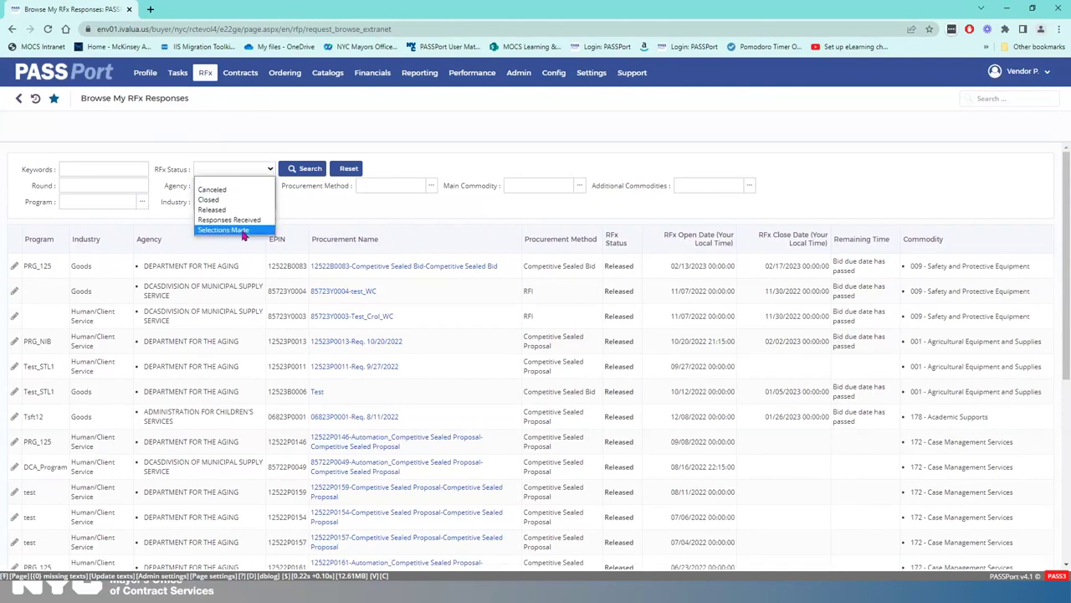
{"action": "left_click", "coordinate": [243, 235]}
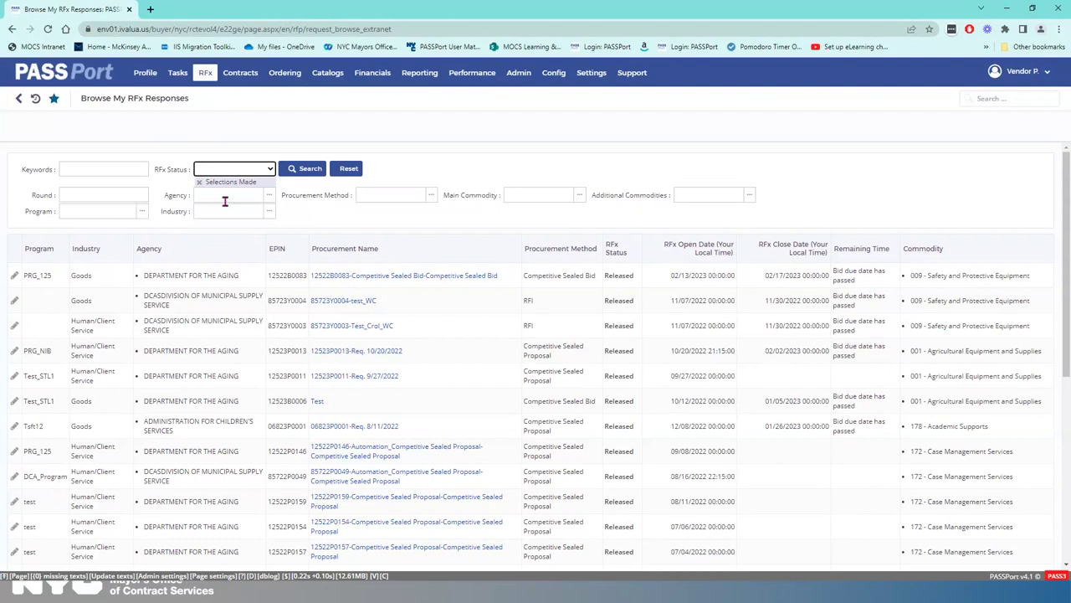
{"action": "left_click", "coordinate": [300, 170]}
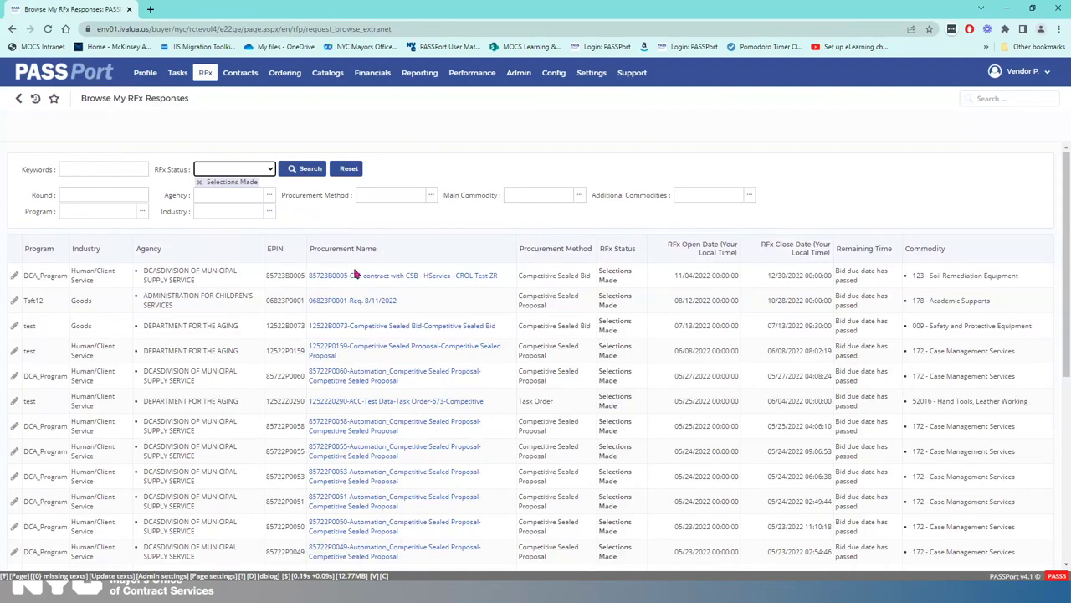
{"action": "scroll", "coordinate": [314, 276], "scroll_direction": "down", "scroll_amount": 2}
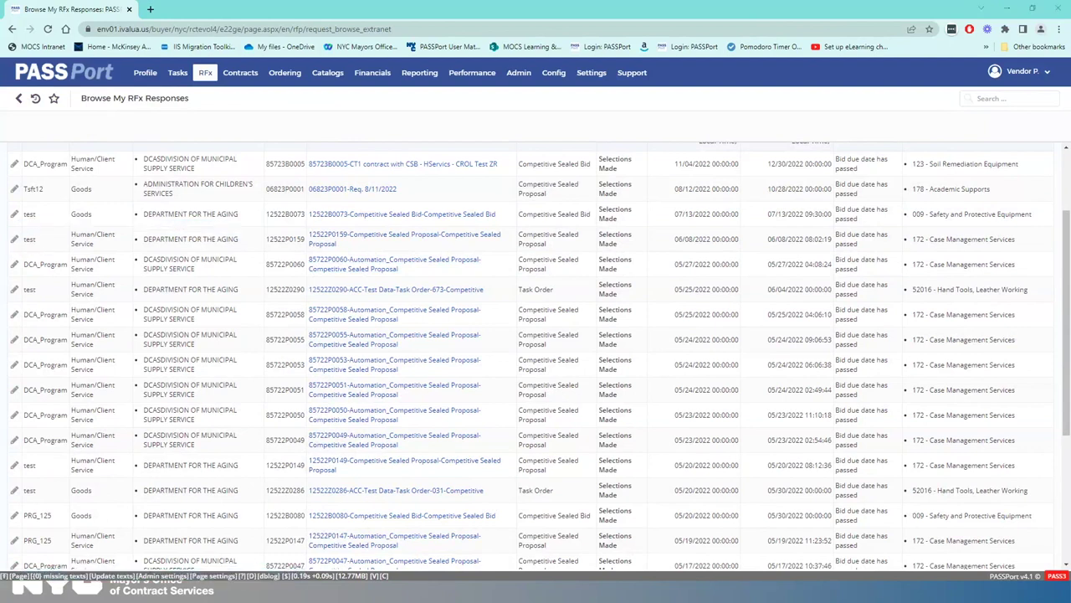
{"action": "scroll", "coordinate": [217, 356], "scroll_direction": "up", "scroll_amount": 2}
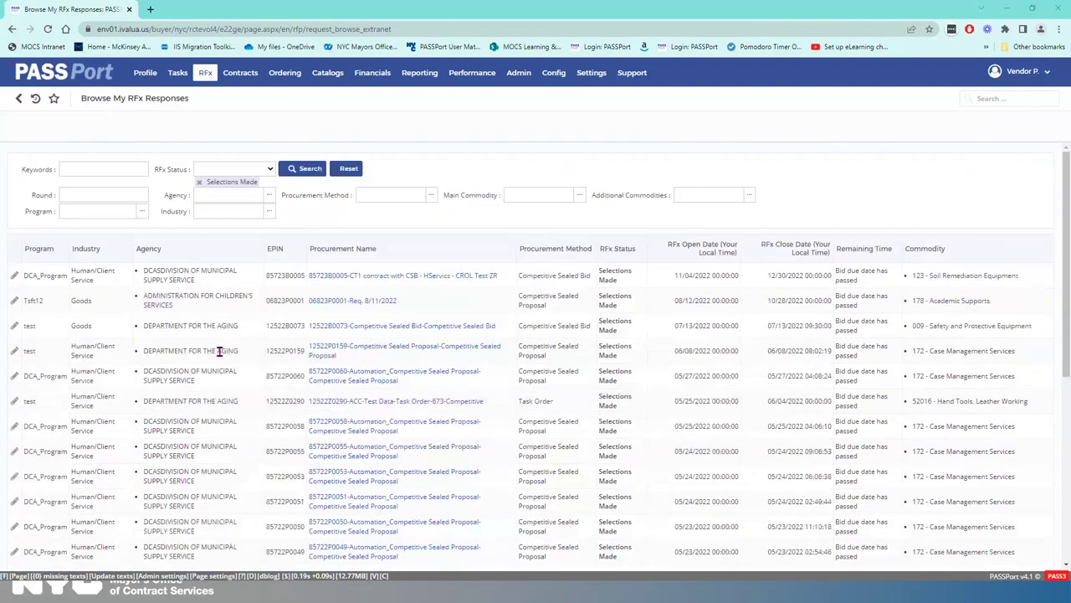
Search the RFx responses for keyword 85722P0044 with the RFx status filter cleared
{"action": "left_click", "coordinate": [118, 165]}
{"action": "type", "text": "85722P0044"}
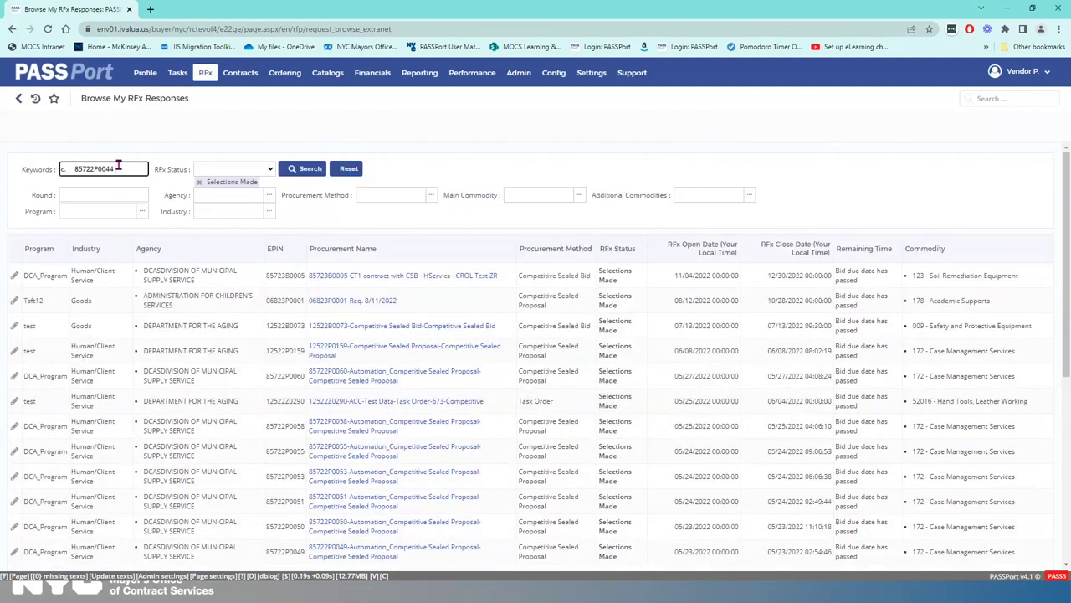
{"action": "key", "text": "Delete"}
{"action": "key", "text": "Delete"}
{"action": "left_click", "coordinate": [304, 170]}
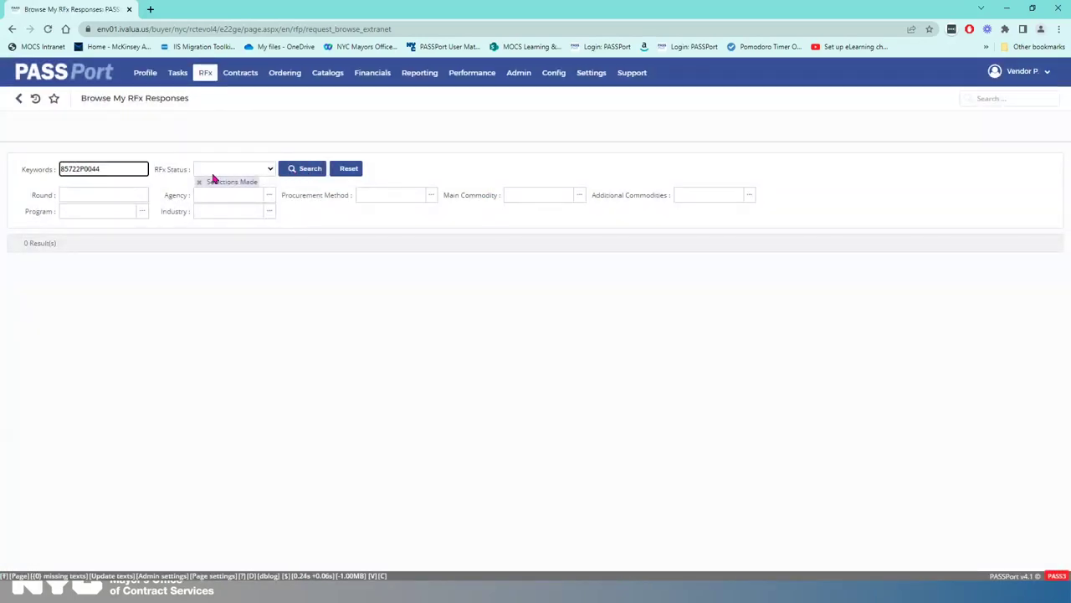
{"action": "left_click", "coordinate": [307, 169]}
{"action": "left_click", "coordinate": [123, 166]}
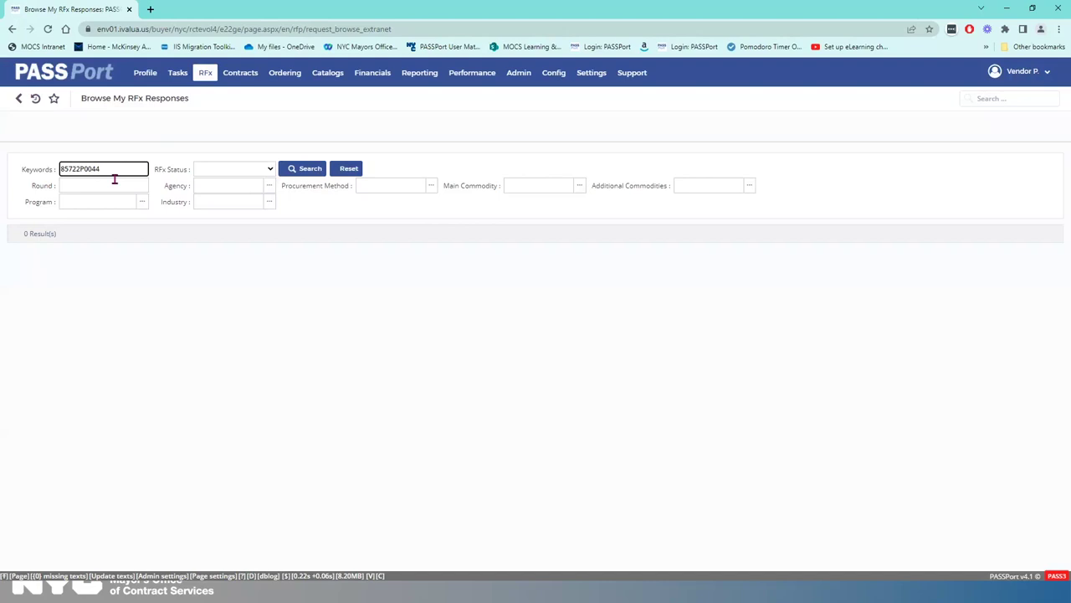
{"action": "left_click", "coordinate": [295, 173]}
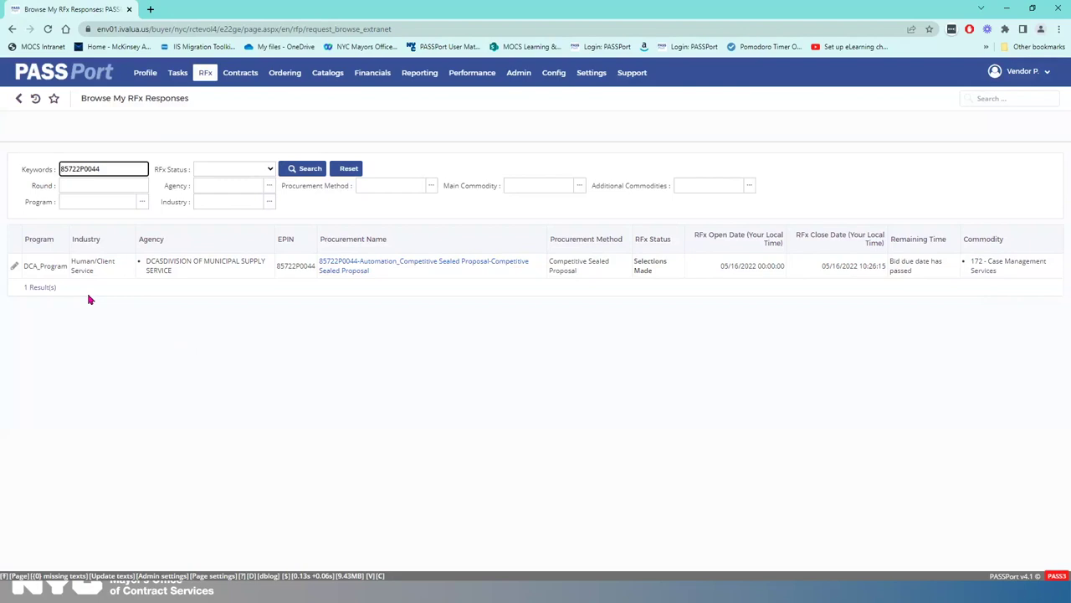
Open the RFx found by the search, go to its managed responses and highlight the proposal's selection status
{"action": "left_click", "coordinate": [15, 269]}
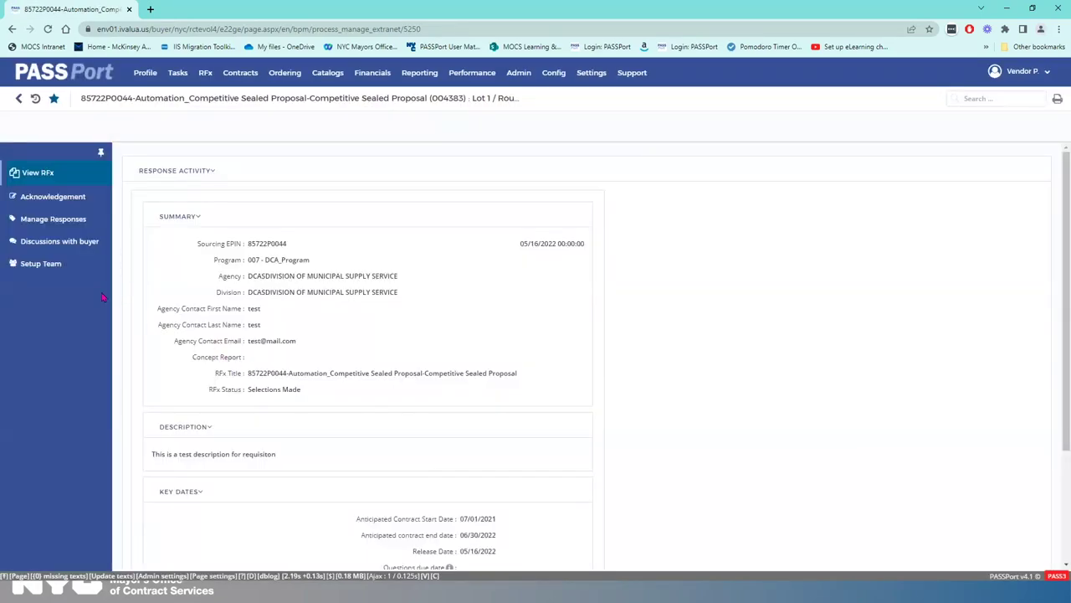
{"action": "left_click", "coordinate": [49, 222]}
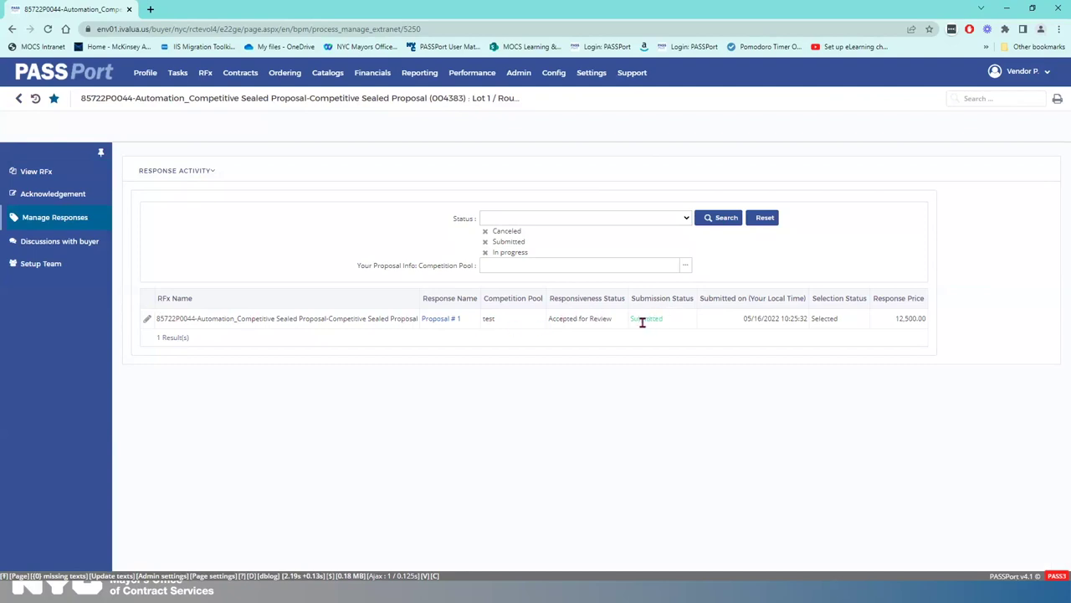
{"action": "left_click_drag", "start_coordinate": [844, 323], "coordinate": [810, 326]}
Open the list of own contracts and search it for contract EPIN 85722P0044003
{"action": "left_click", "coordinate": [247, 82]}
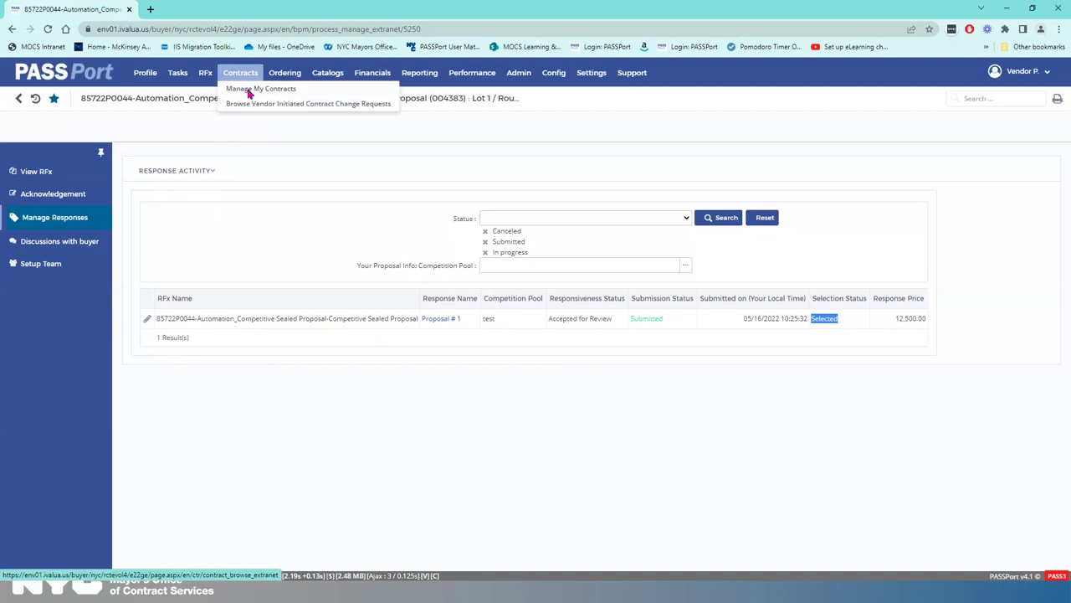
{"action": "left_click", "coordinate": [249, 90]}
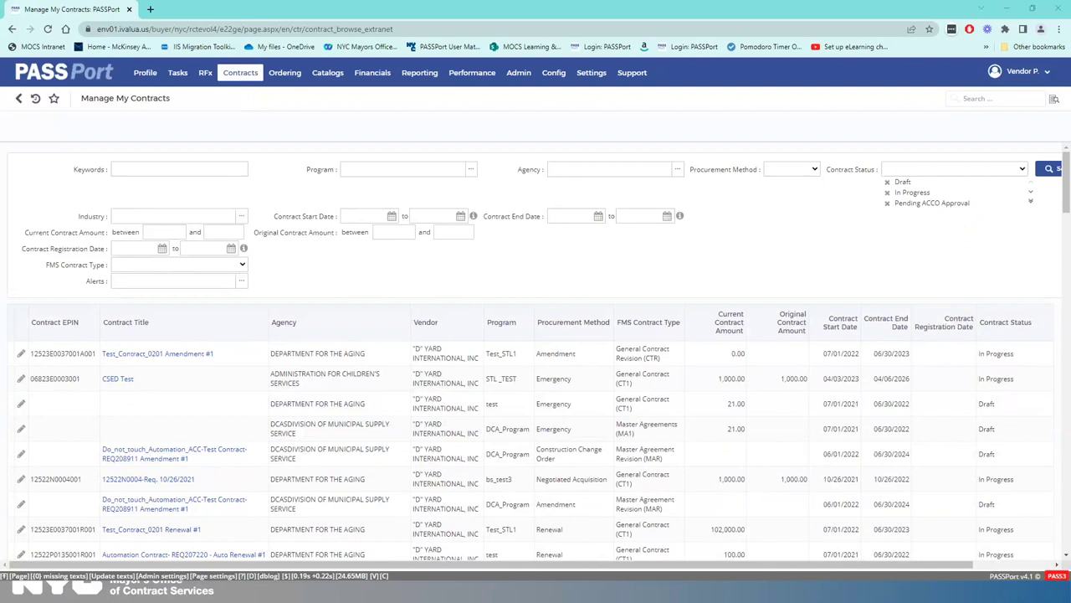
{"action": "left_click", "coordinate": [139, 170]}
{"action": "type", "text": "85722P0044003"}
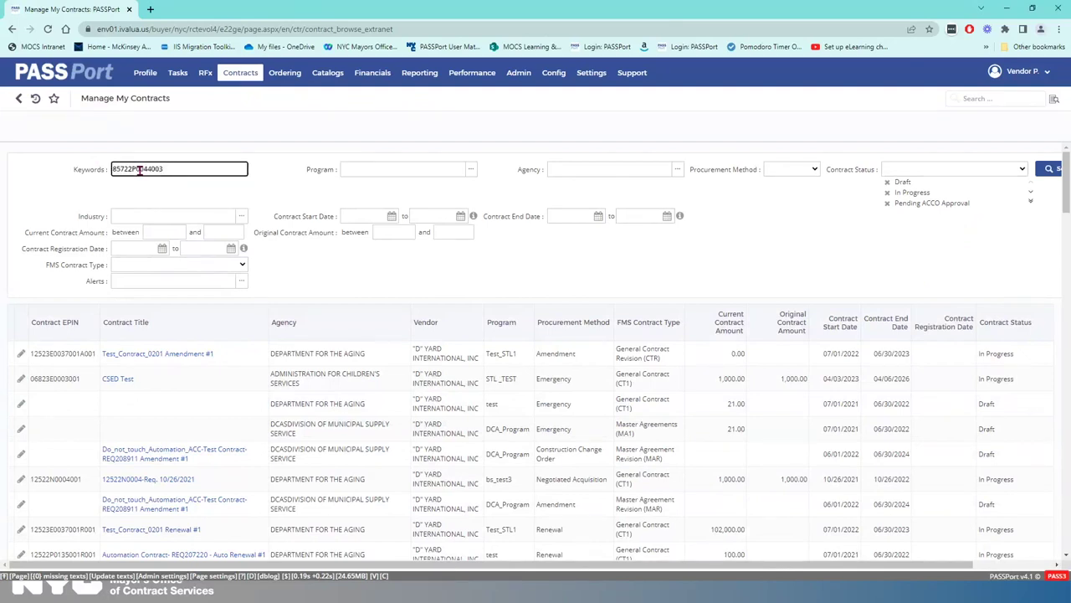
{"action": "left_click", "coordinate": [1053, 170]}
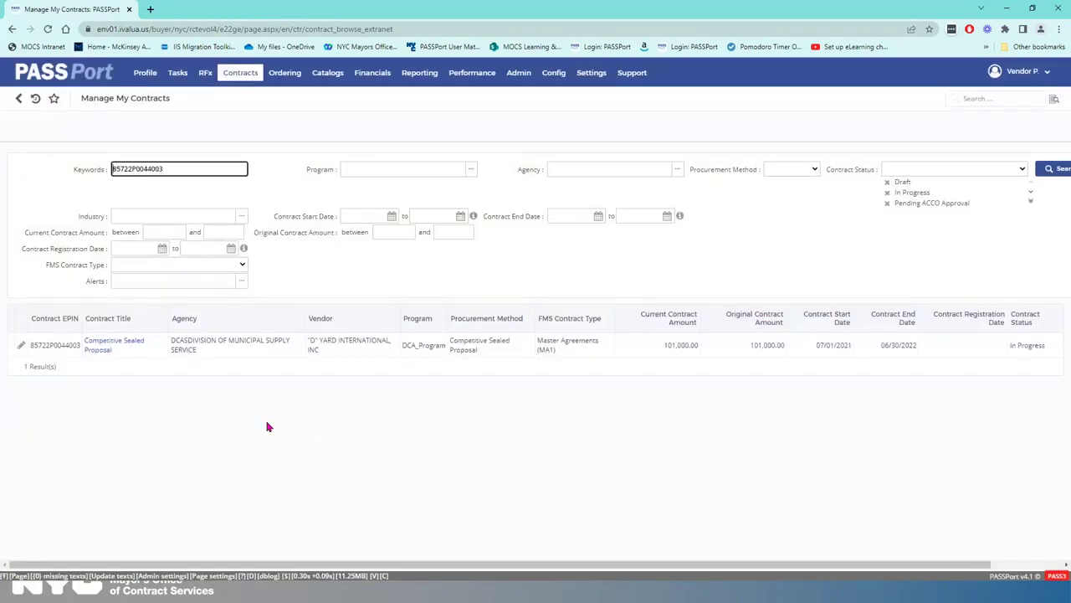
Copy the contract EPIN from the keyword filter and reset the contract search
{"action": "double_click", "coordinate": [149, 169]}
{"action": "key", "text": "ctrl+c"}
{"action": "left_click_drag", "start_coordinate": [708, 564], "coordinate": [797, 569]}
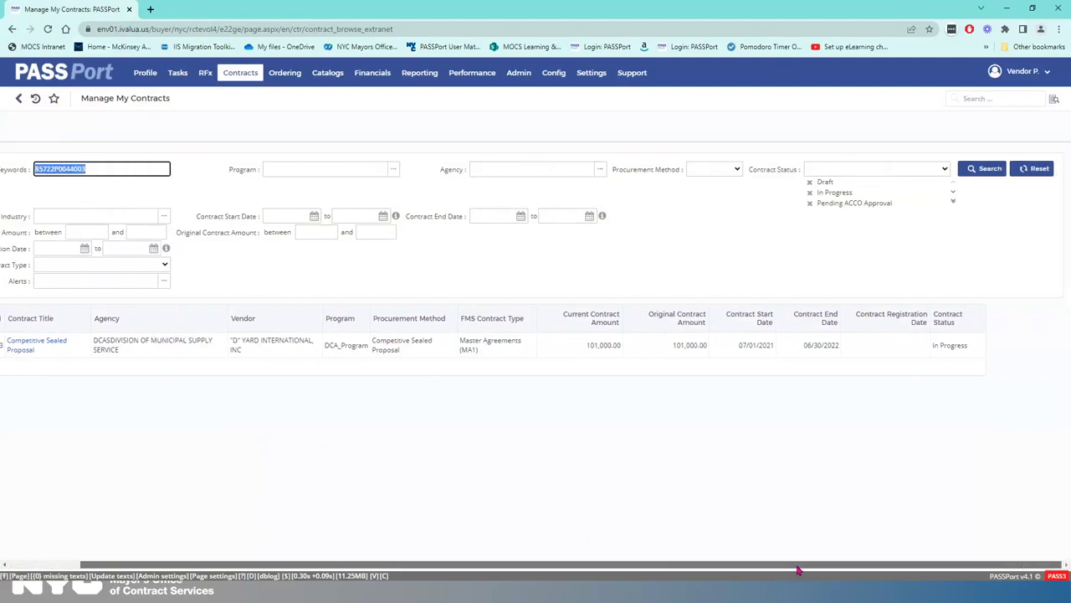
{"action": "left_click", "coordinate": [1032, 169]}
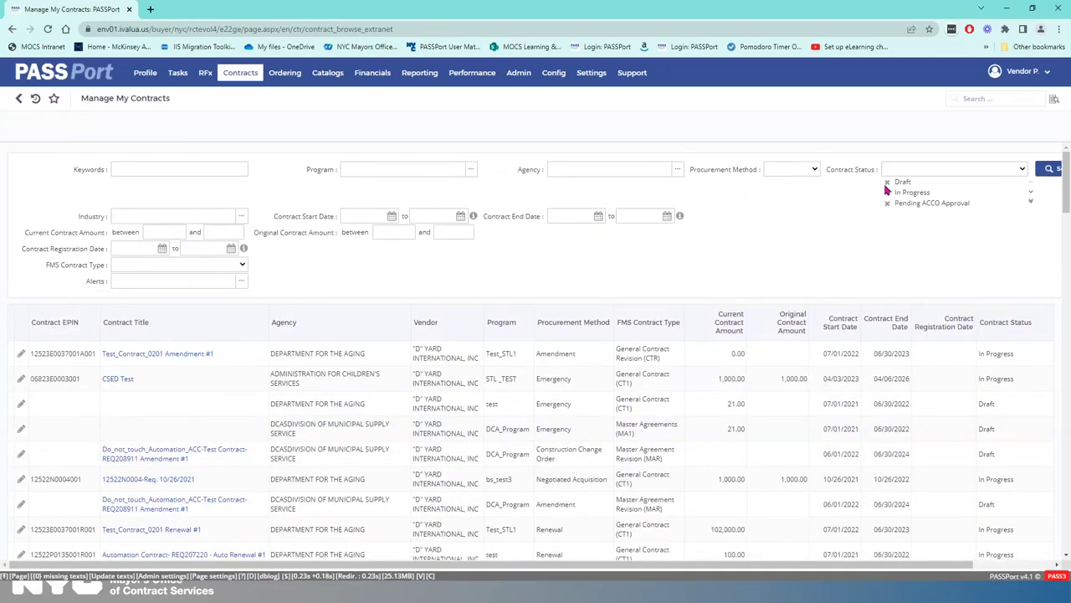
Remove every contract status filter except In Progress, run the contract search and look through the listed contracts
{"action": "left_click", "coordinate": [1025, 173]}
{"action": "left_click", "coordinate": [889, 183]}
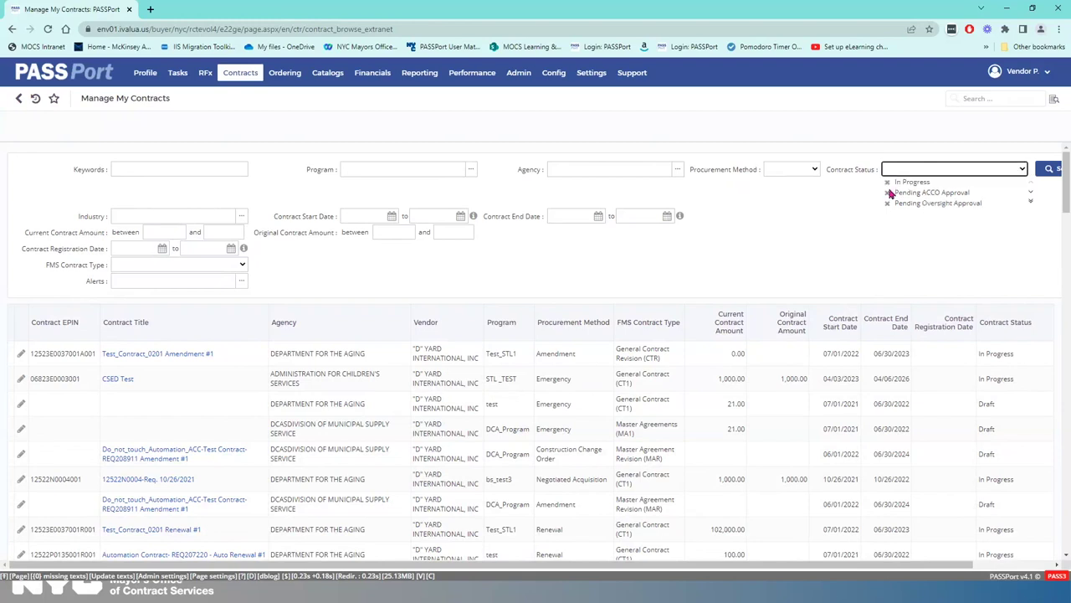
{"action": "left_click", "coordinate": [888, 193]}
{"action": "left_click", "coordinate": [888, 193]}
{"action": "left_click", "coordinate": [889, 194]}
{"action": "left_click", "coordinate": [888, 194]}
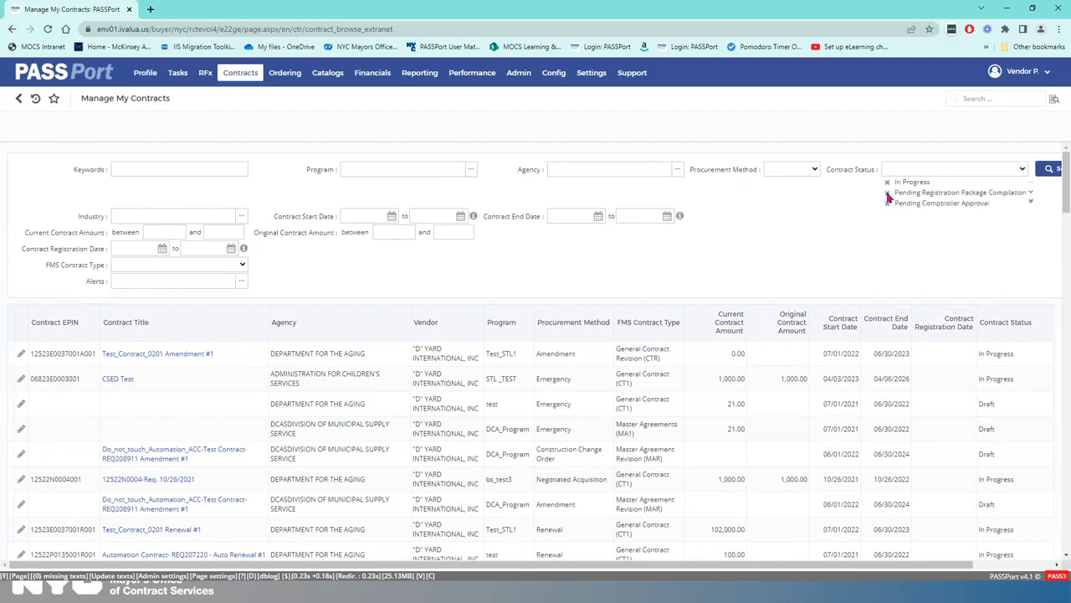
{"action": "left_click", "coordinate": [888, 193]}
{"action": "left_click", "coordinate": [889, 194]}
{"action": "left_click", "coordinate": [888, 194]}
{"action": "left_click", "coordinate": [889, 193]}
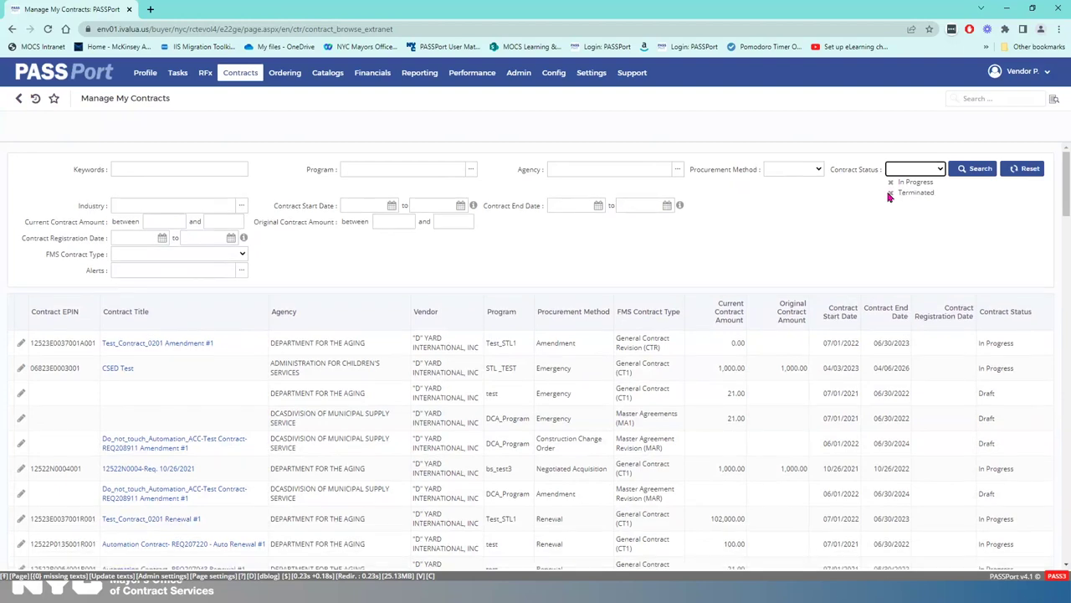
{"action": "left_click", "coordinate": [889, 193]}
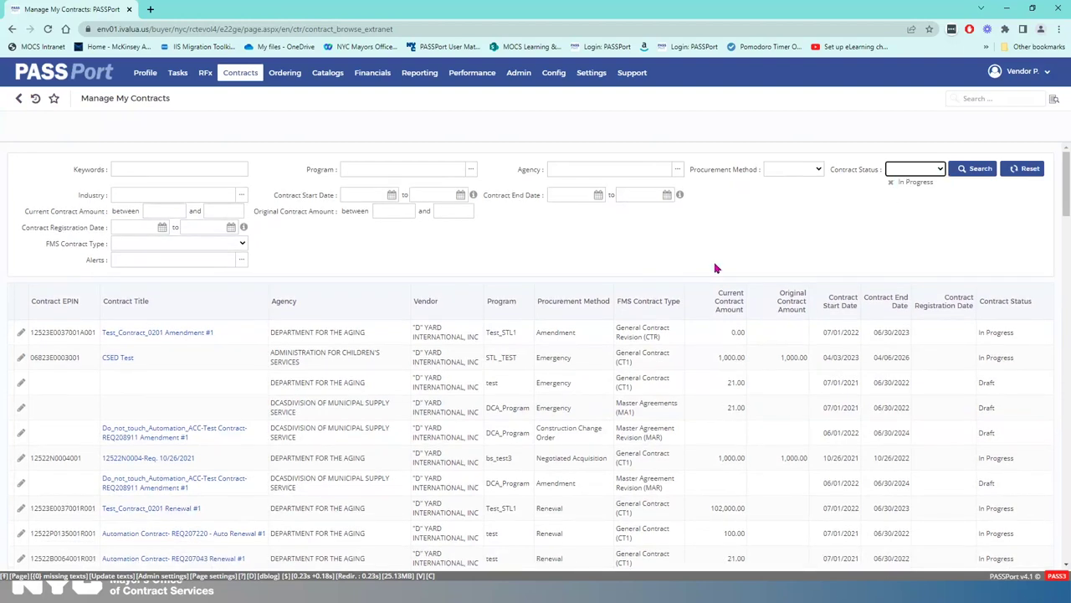
{"action": "left_click", "coordinate": [980, 169]}
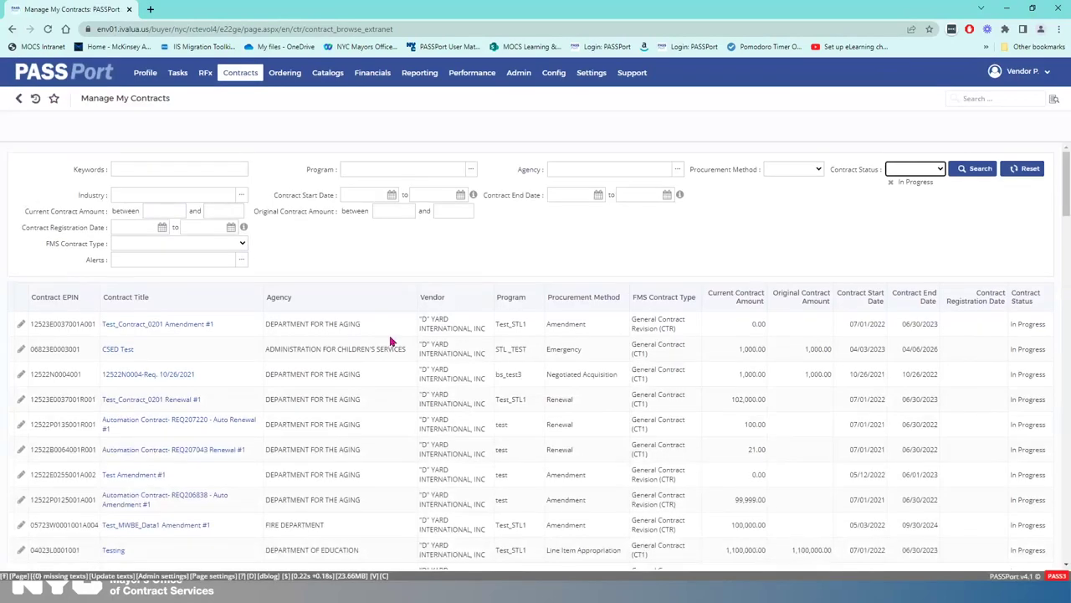
{"action": "scroll", "coordinate": [390, 341], "scroll_direction": "down", "scroll_amount": 5}
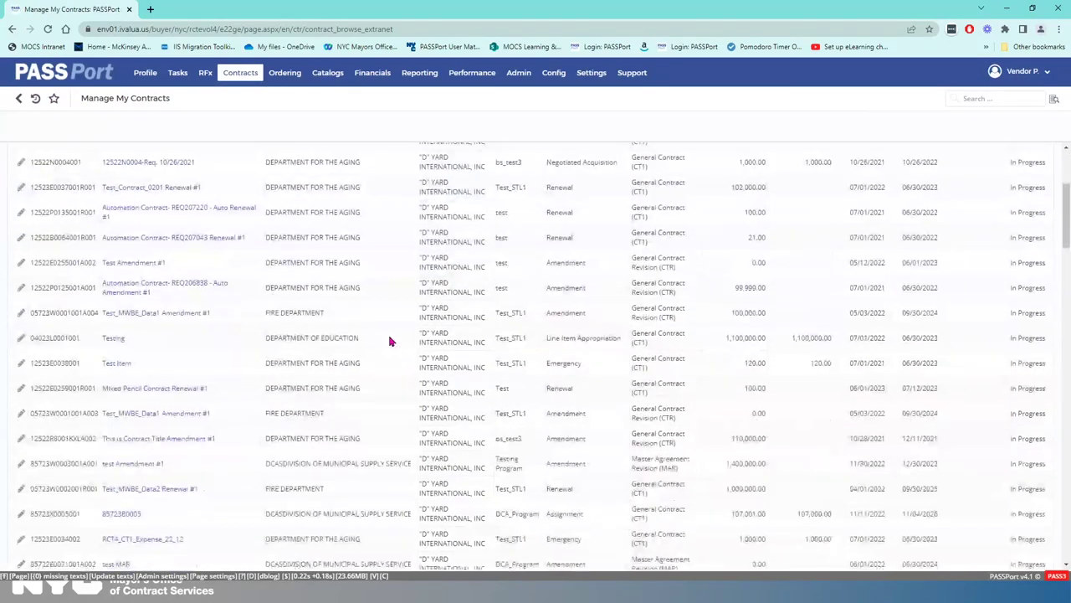
{"action": "scroll", "coordinate": [390, 342], "scroll_direction": "down", "scroll_amount": 1}
{"action": "scroll", "coordinate": [390, 341], "scroll_direction": "up", "scroll_amount": 5}
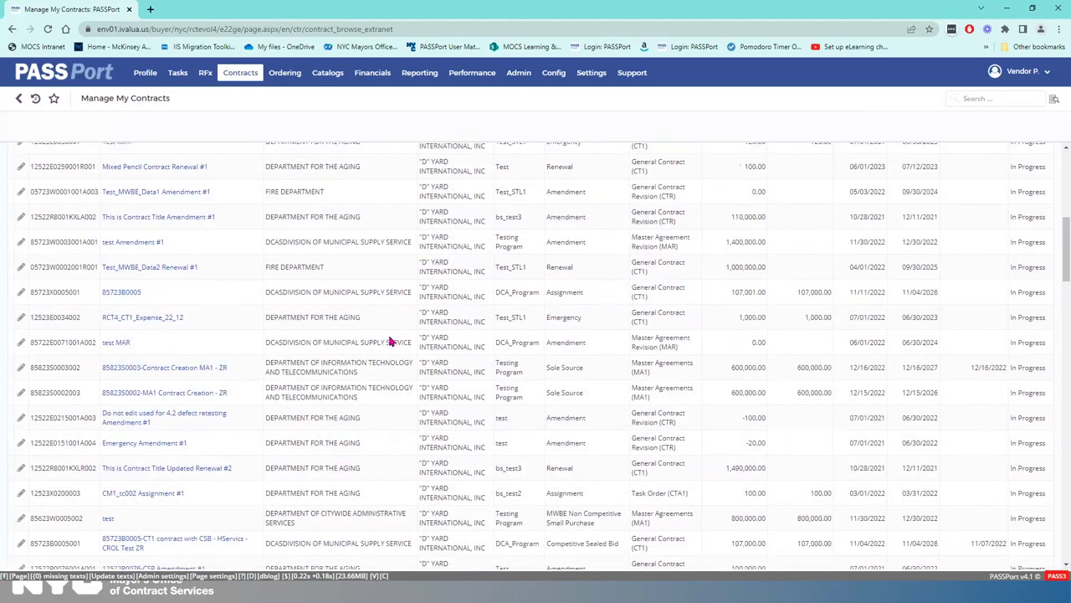
{"action": "scroll", "coordinate": [390, 341], "scroll_direction": "up", "scroll_amount": 1}
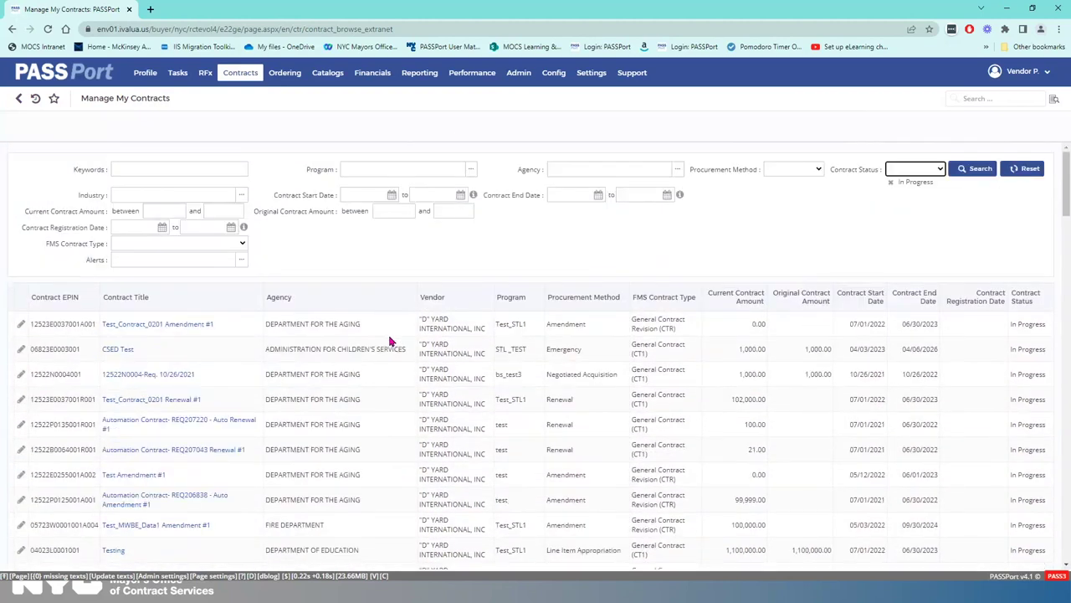
Search the In Progress contracts for the copied EPIN 85722P0044003 and open the matching contract for editing
{"action": "left_click", "coordinate": [221, 169]}
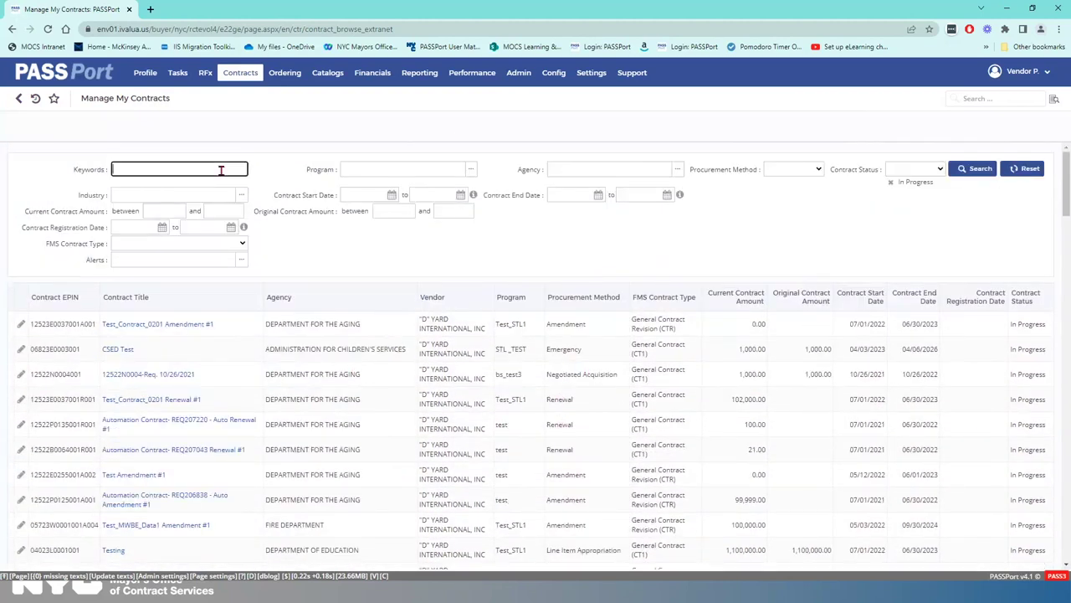
{"action": "key", "text": "ctrl+v"}
{"action": "left_click", "coordinate": [967, 171]}
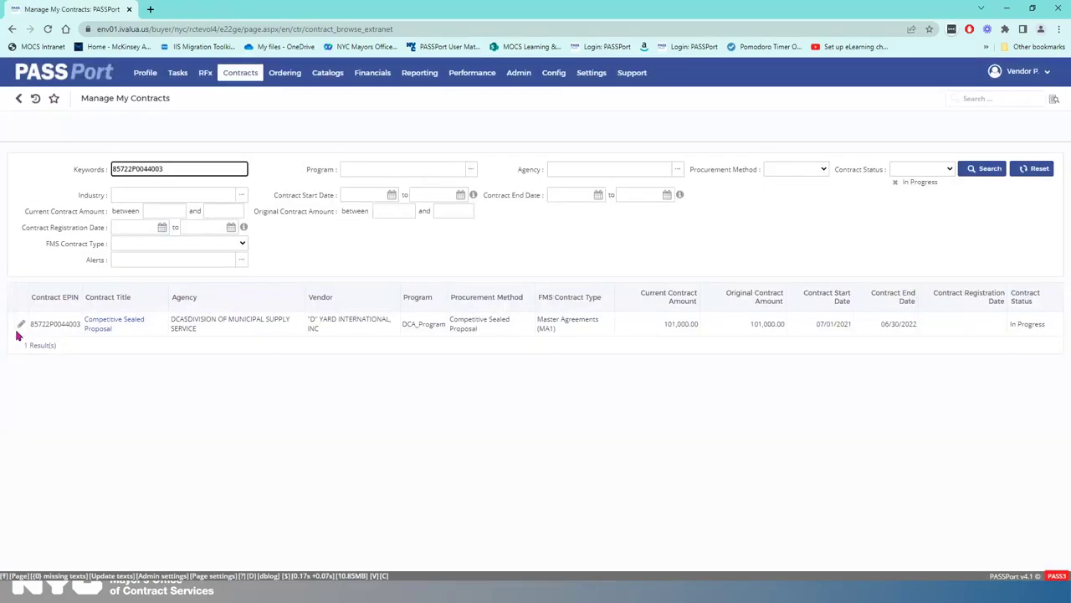
{"action": "left_click", "coordinate": [18, 331]}
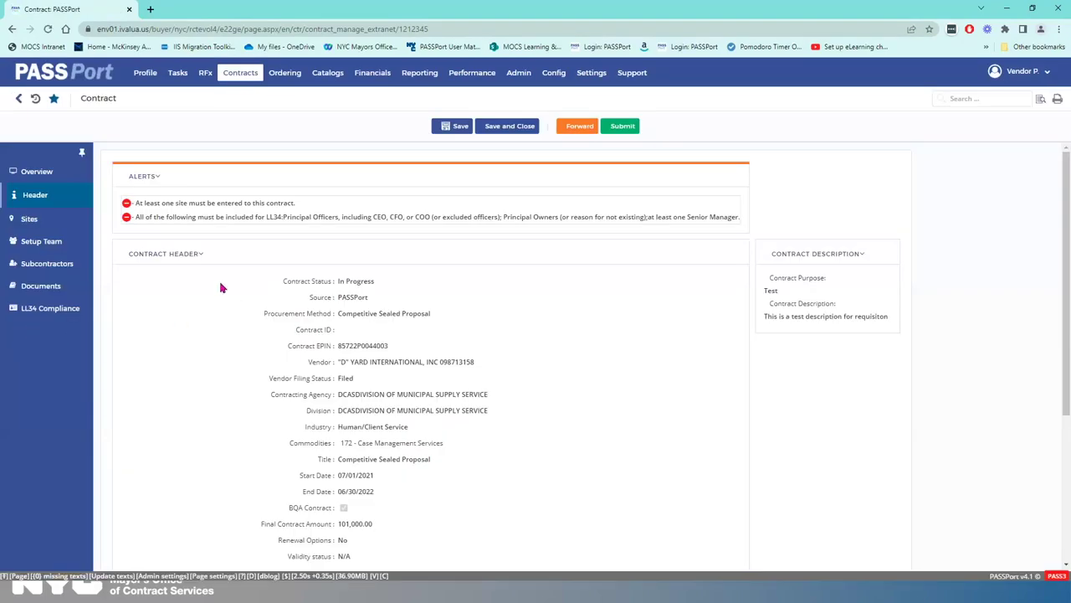
{"action": "left_click", "coordinate": [54, 100]}
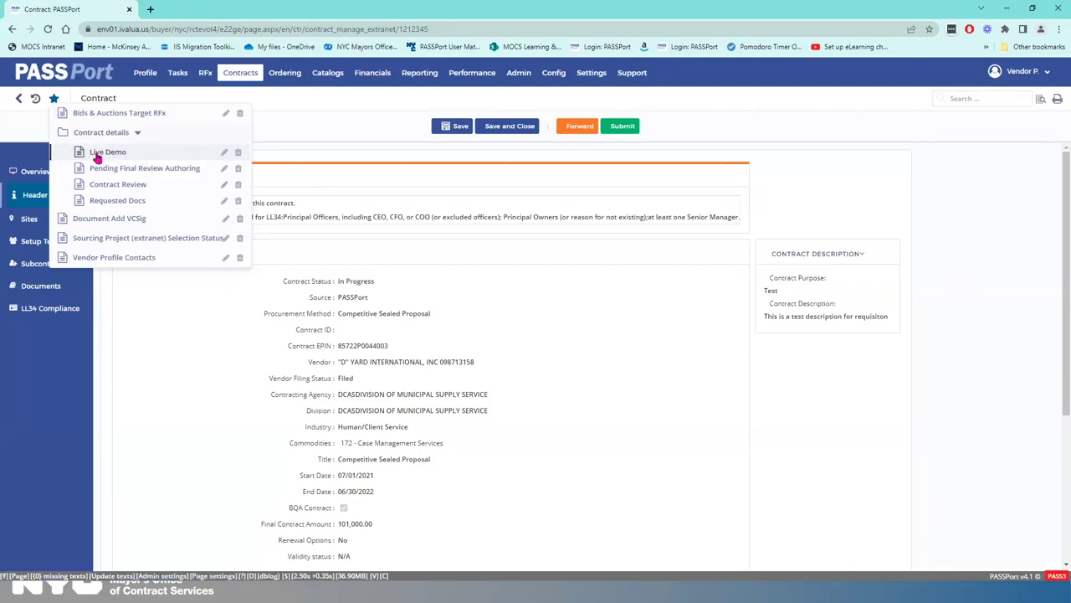
{"action": "left_click", "coordinate": [225, 155]}
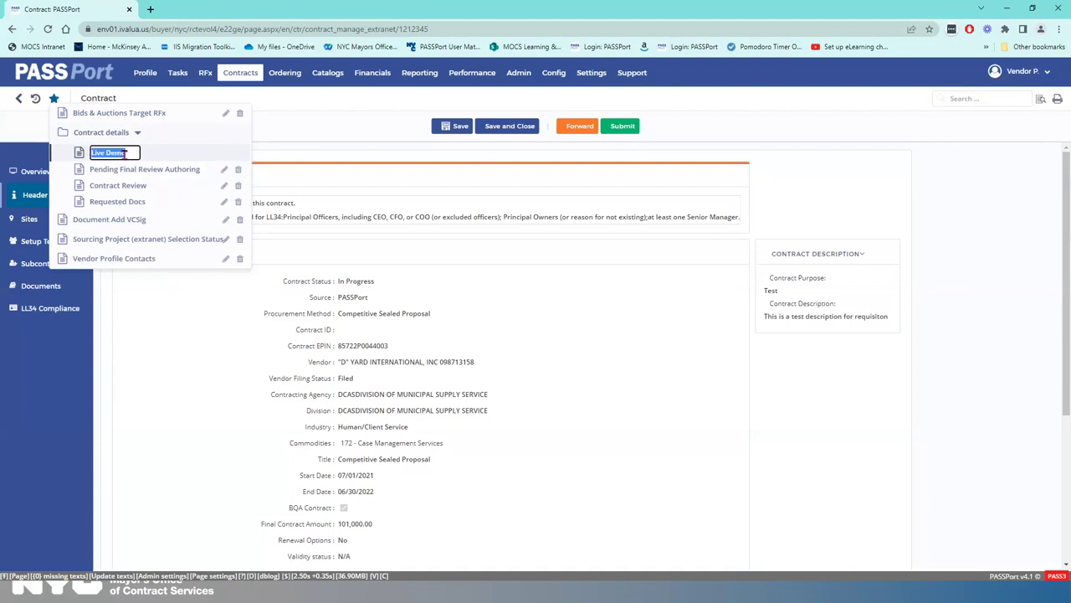
{"action": "left_click", "coordinate": [125, 153]}
{"action": "left_click", "coordinate": [315, 154]}
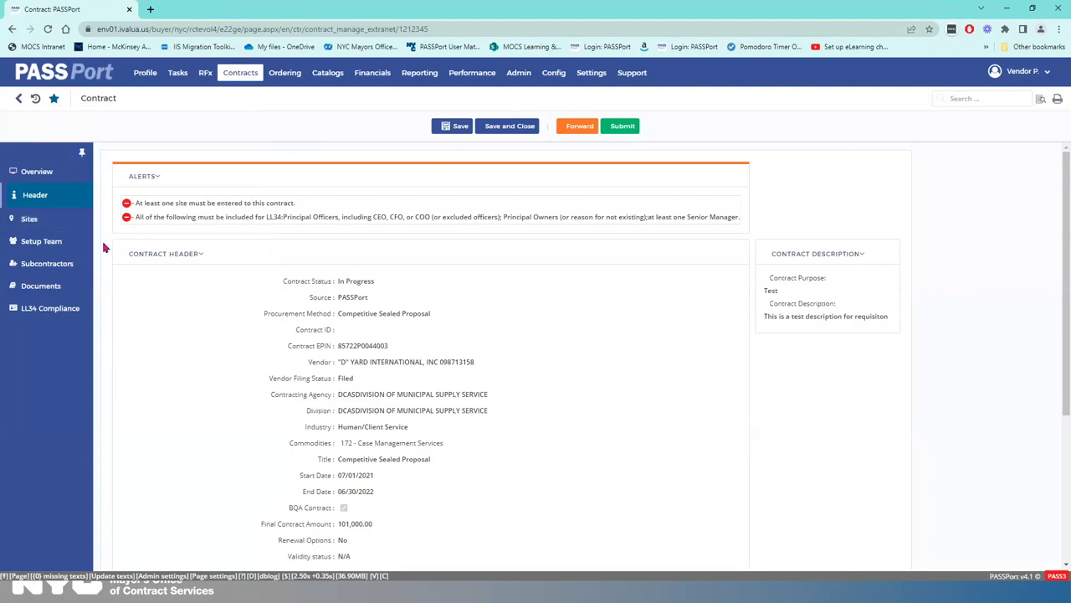
Open the contract's overview and examine the vendor team, internal agency team and award milestones
{"action": "left_click", "coordinate": [46, 174]}
{"action": "scroll", "coordinate": [169, 278], "scroll_direction": "down", "scroll_amount": 3}
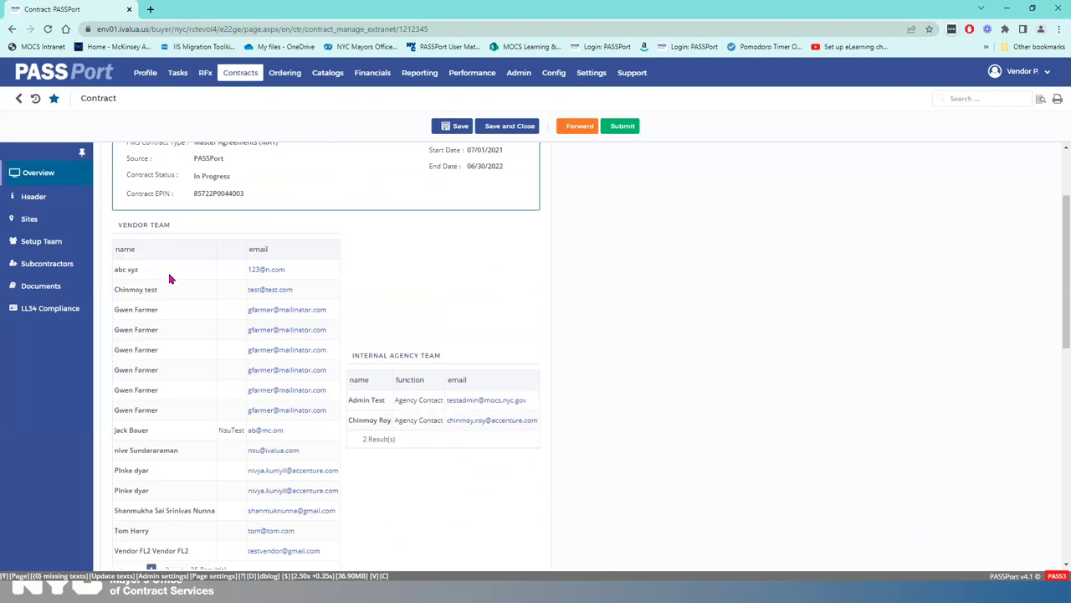
{"action": "scroll", "coordinate": [169, 278], "scroll_direction": "down", "scroll_amount": 7}
{"action": "scroll", "coordinate": [169, 278], "scroll_direction": "down", "scroll_amount": 1}
{"action": "scroll", "coordinate": [169, 278], "scroll_direction": "up", "scroll_amount": 4}
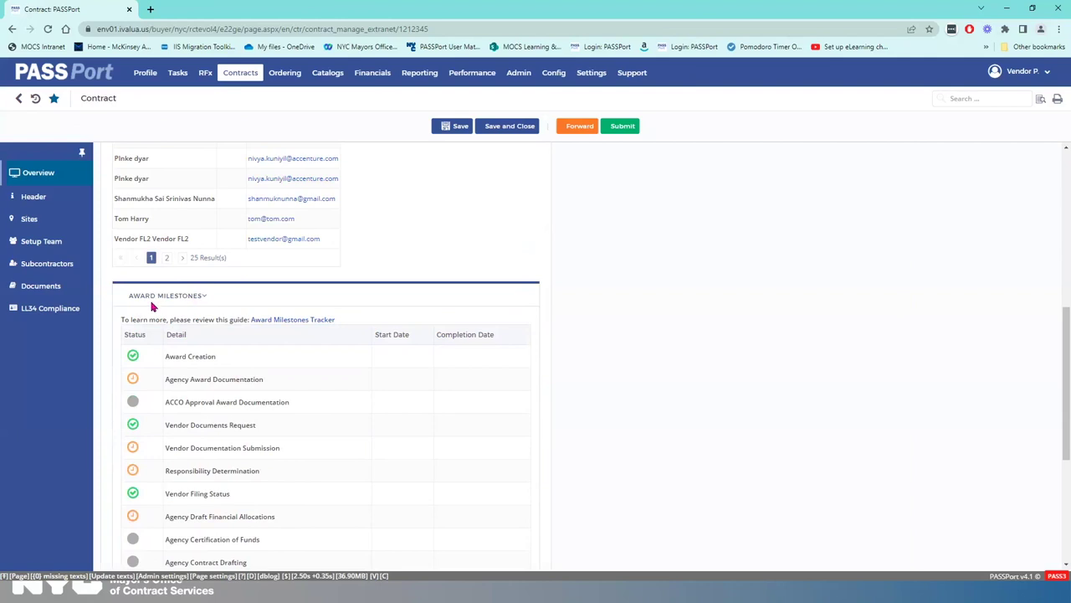
Set the Award Milestones grid page size to 50 and look through the full milestone list
{"action": "scroll", "coordinate": [151, 306], "scroll_direction": "down", "scroll_amount": 5}
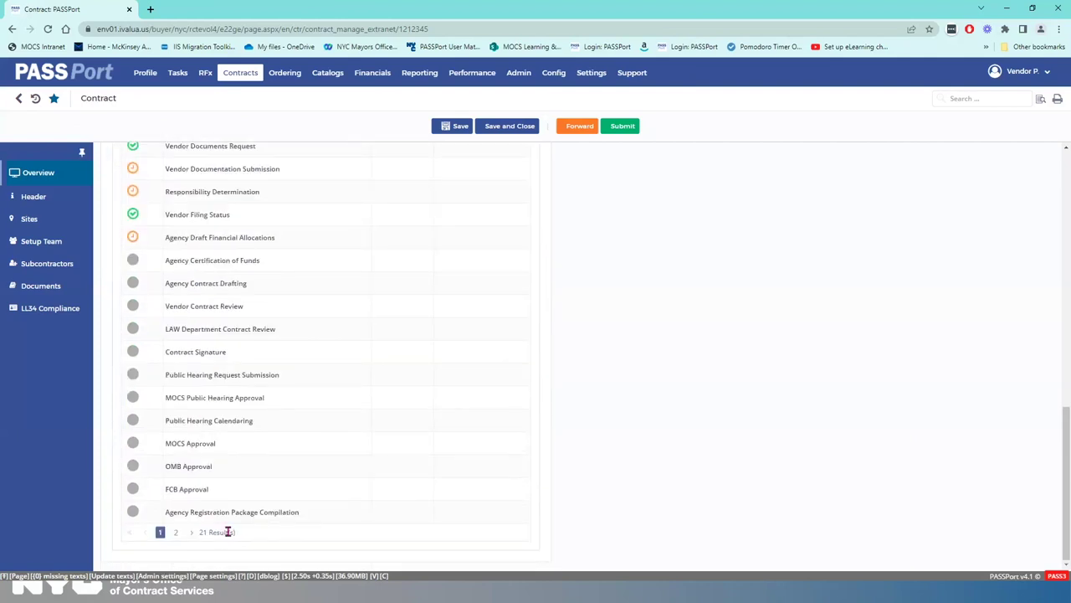
{"action": "scroll", "coordinate": [264, 371], "scroll_direction": "up", "scroll_amount": 3}
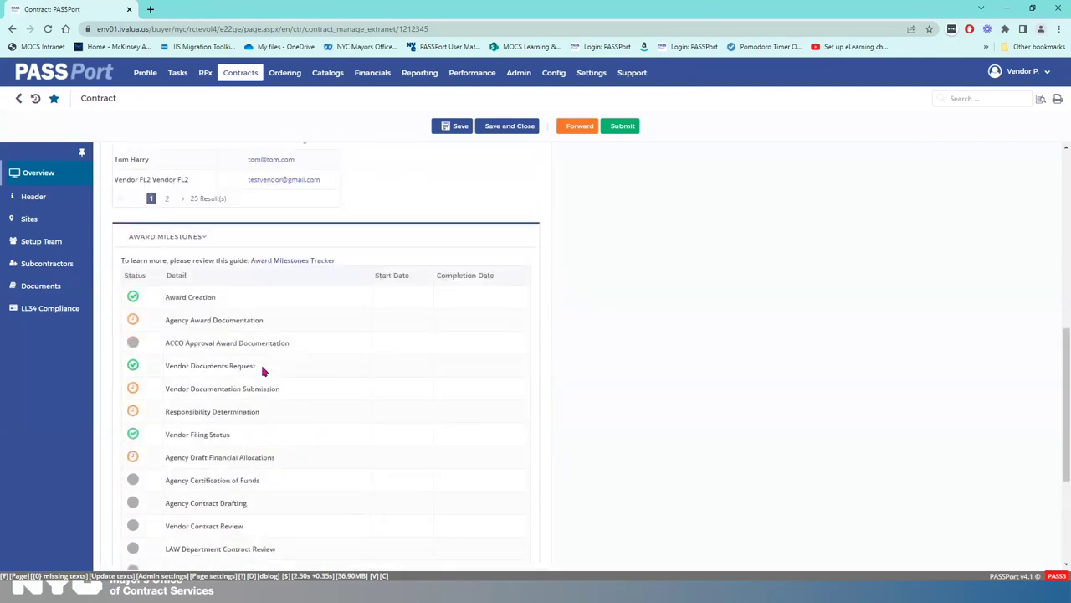
{"action": "scroll", "coordinate": [263, 371], "scroll_direction": "up", "scroll_amount": 1}
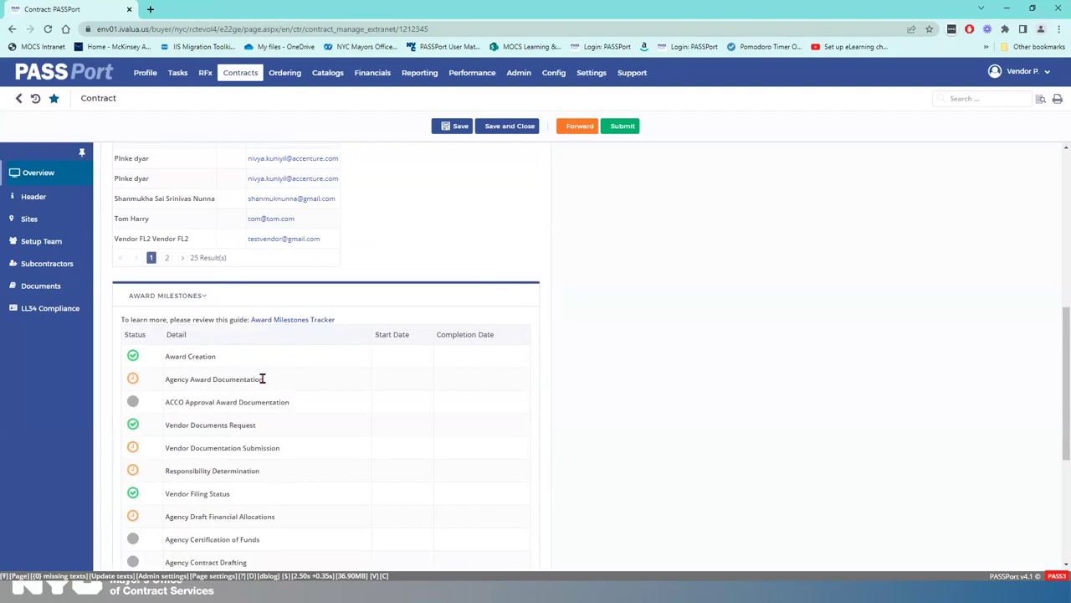
{"action": "right_click", "coordinate": [277, 339]}
{"action": "double_click", "coordinate": [352, 430]}
{"action": "type", "text": "50"}
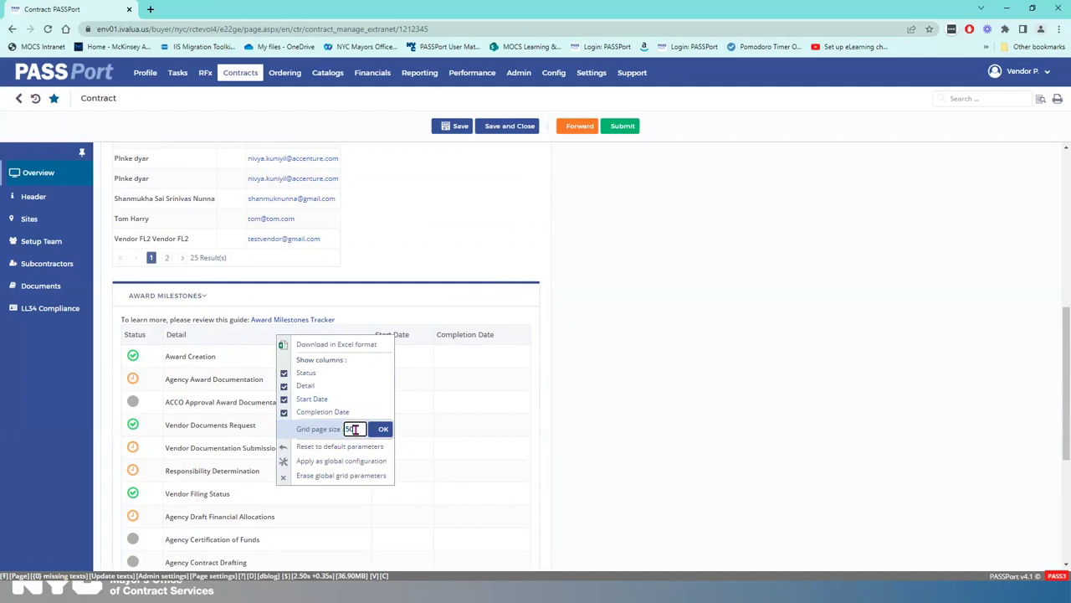
{"action": "left_click", "coordinate": [381, 430]}
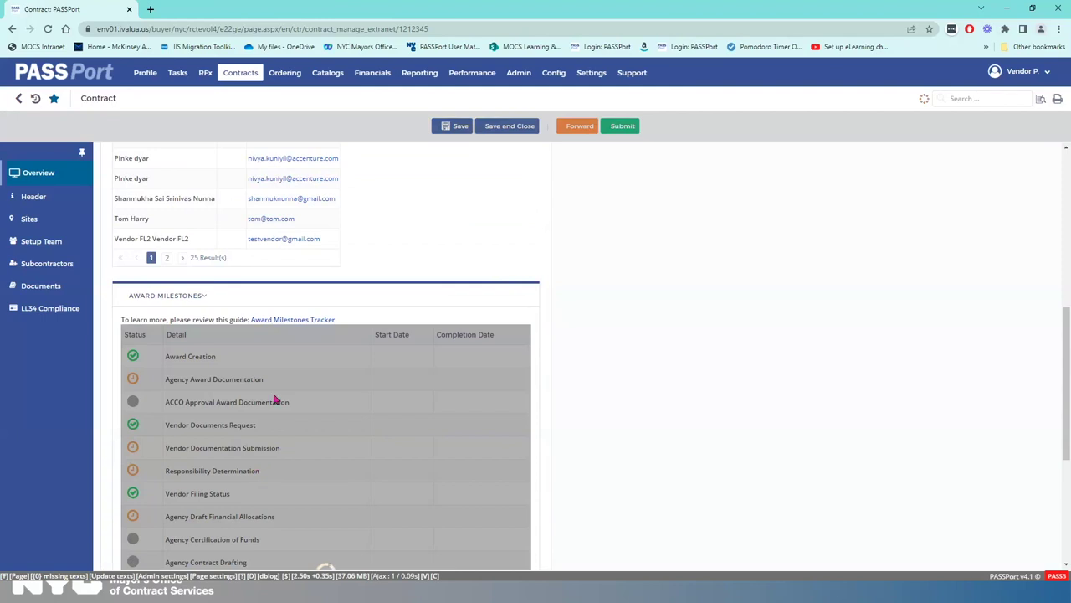
{"action": "scroll", "coordinate": [272, 402], "scroll_direction": "down", "scroll_amount": 1}
{"action": "scroll", "coordinate": [272, 403], "scroll_direction": "down", "scroll_amount": 3}
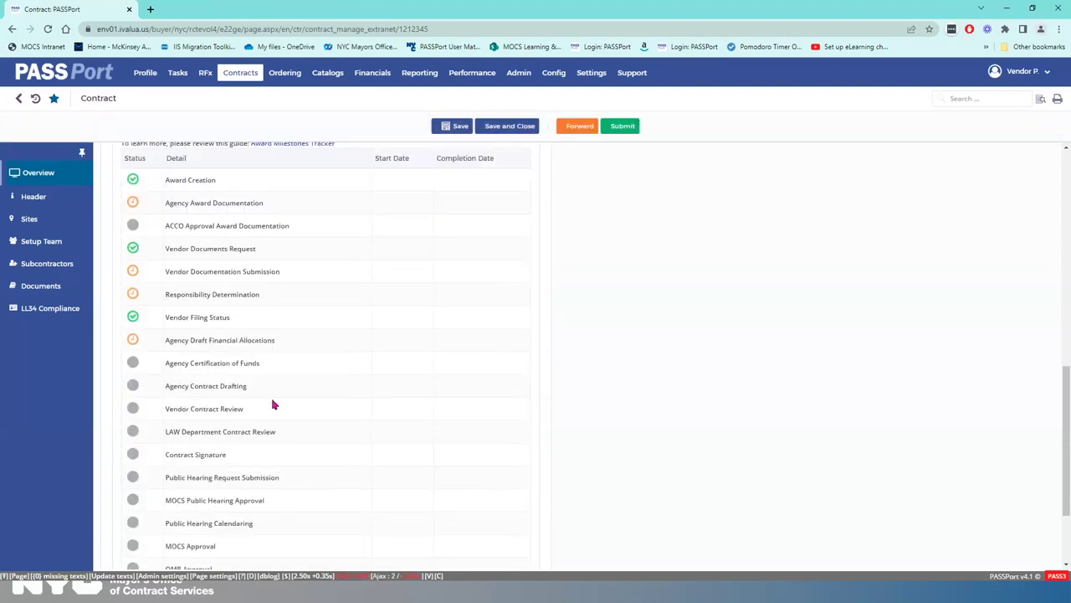
{"action": "scroll", "coordinate": [272, 405], "scroll_direction": "up", "scroll_amount": 3}
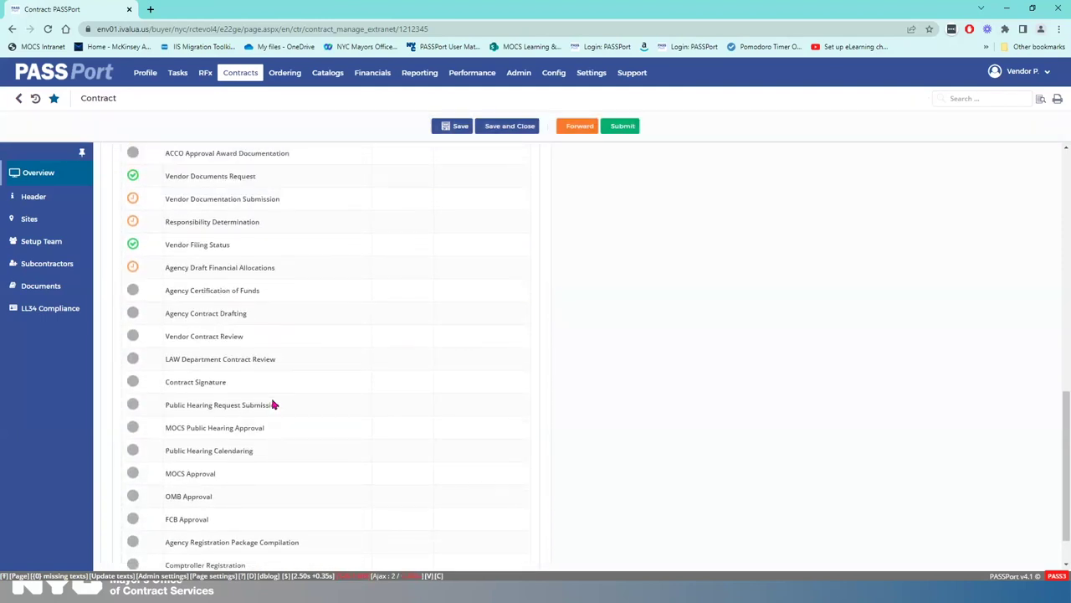
{"action": "scroll", "coordinate": [272, 404], "scroll_direction": "down", "scroll_amount": 3}
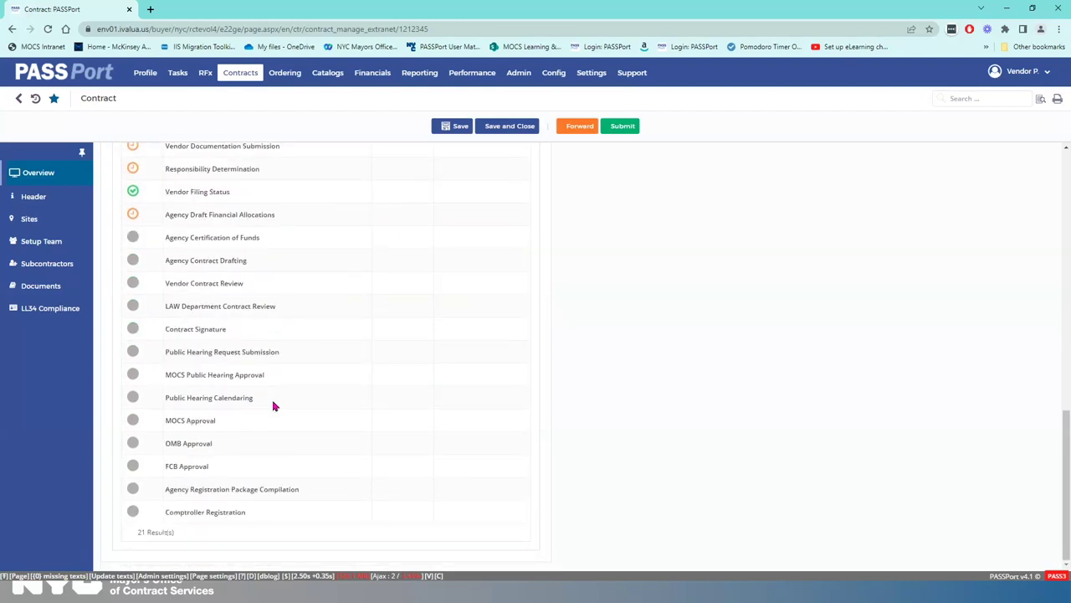
Reset the Award Milestones grid to its default parameters
{"action": "scroll", "coordinate": [270, 398], "scroll_direction": "up", "scroll_amount": 3}
{"action": "left_click", "coordinate": [291, 264]}
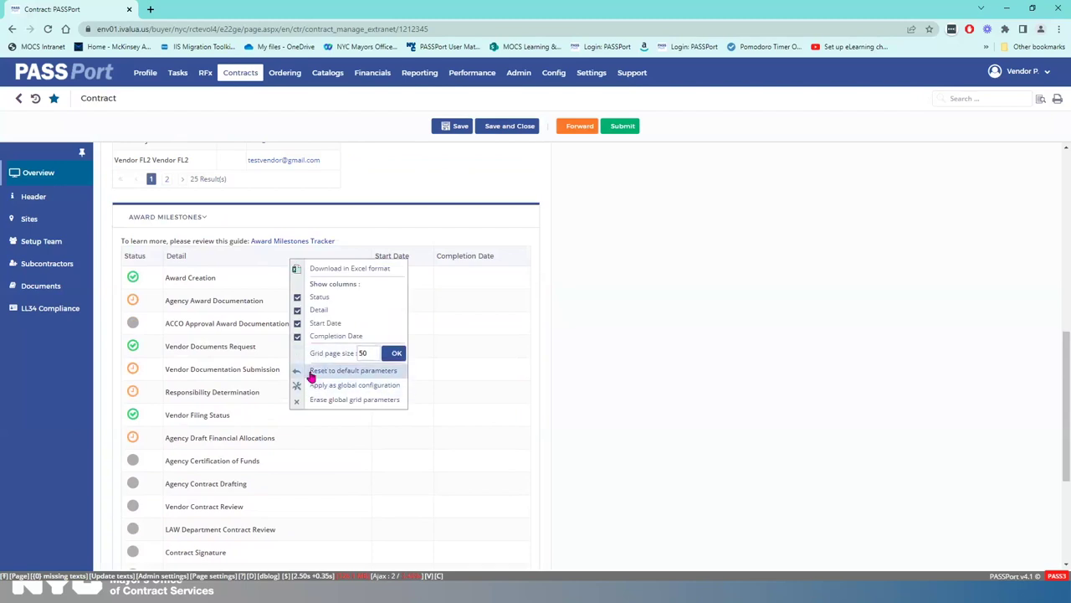
{"action": "left_click", "coordinate": [311, 373]}
{"action": "left_click", "coordinate": [589, 93]}
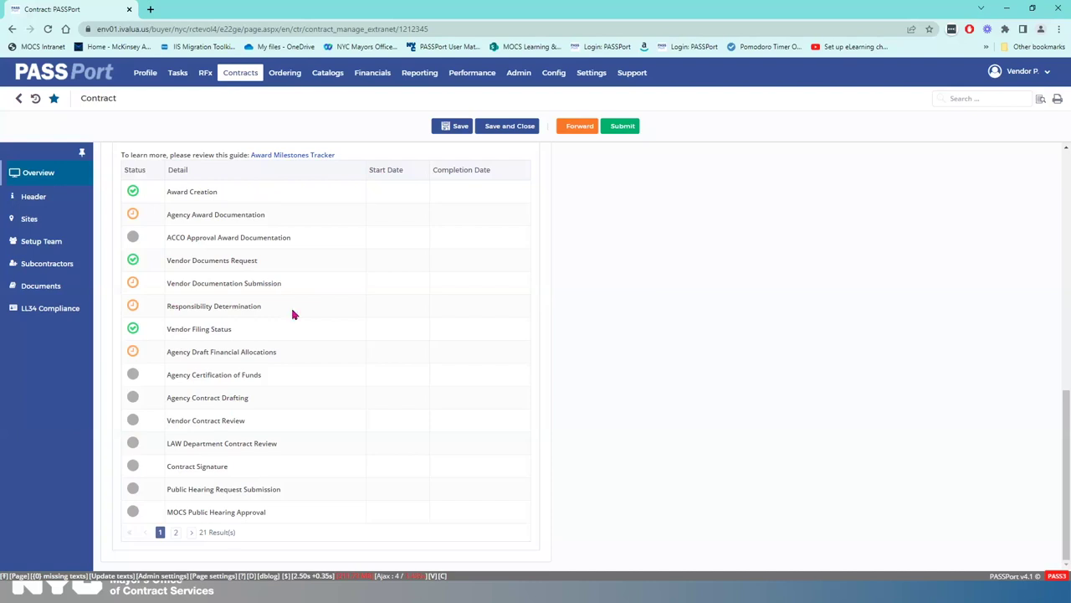
Review the contract header's alerts and details, and open the contract's Sites section
{"action": "left_click", "coordinate": [27, 201]}
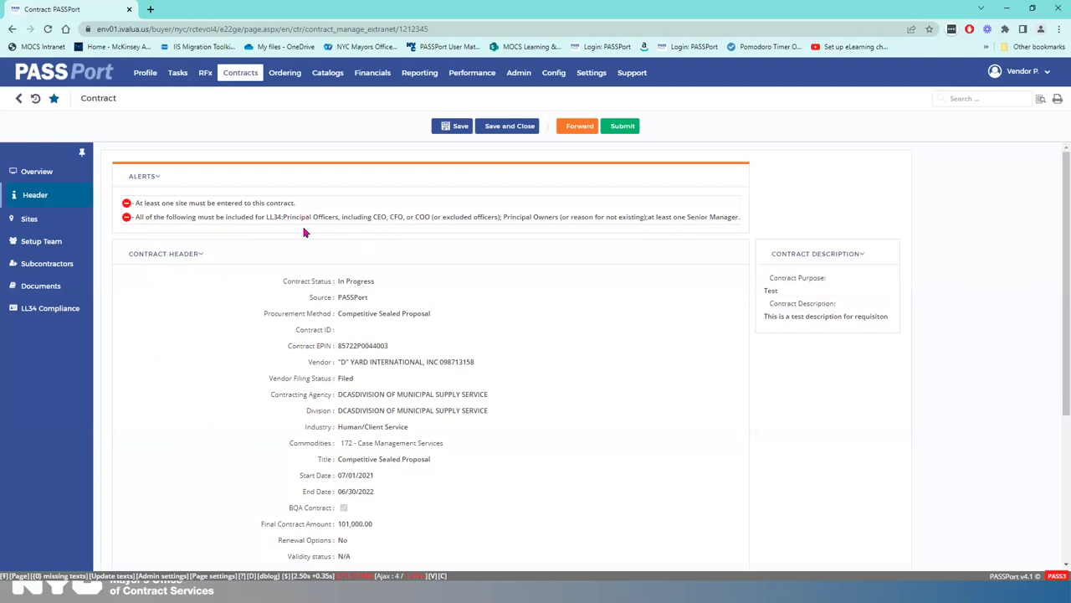
{"action": "left_click", "coordinate": [38, 228]}
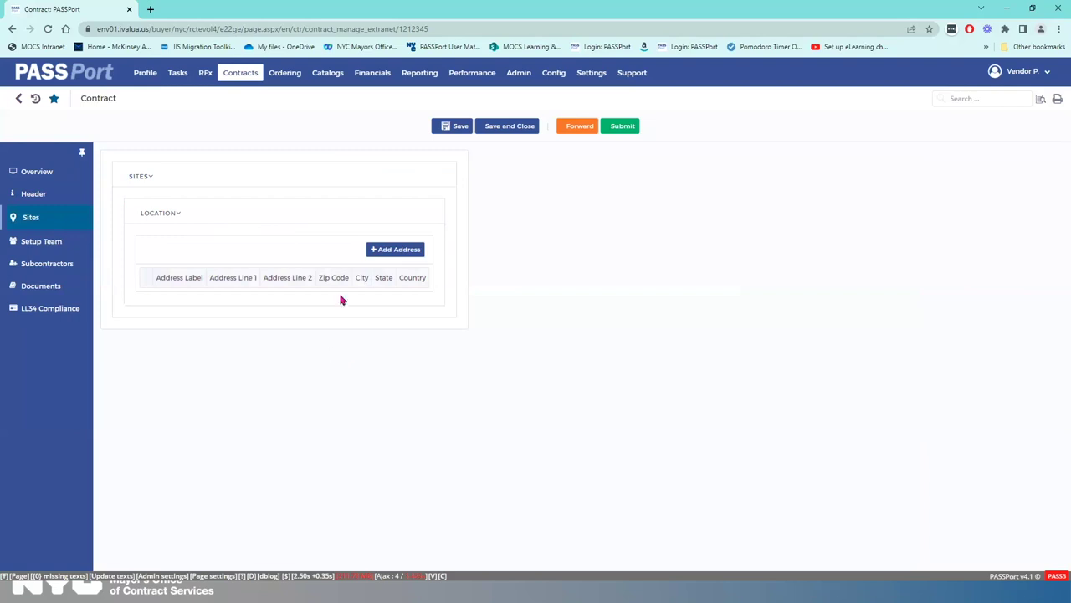
Add a contract site address labelled Spiderman with its street address, city and zip code, and dismiss the browser's save-address offer
{"action": "left_click", "coordinate": [405, 251]}
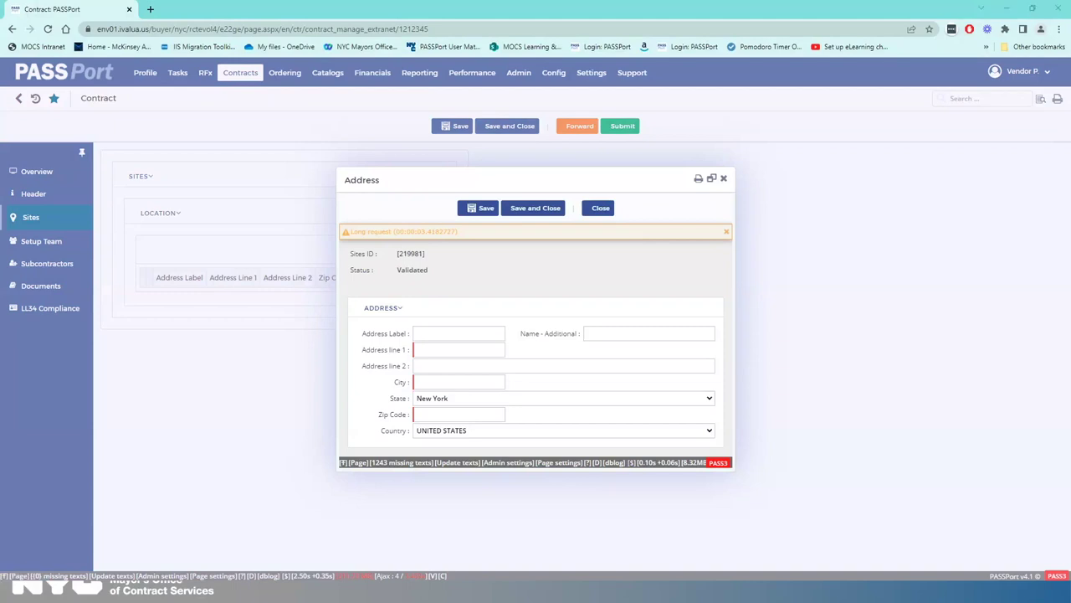
{"action": "left_click", "coordinate": [478, 330]}
{"action": "left_click", "coordinate": [444, 352]}
{"action": "type", "text": "20 Ingram Street"}
{"action": "left_click", "coordinate": [438, 383]}
{"action": "type", "text": "Queens"}
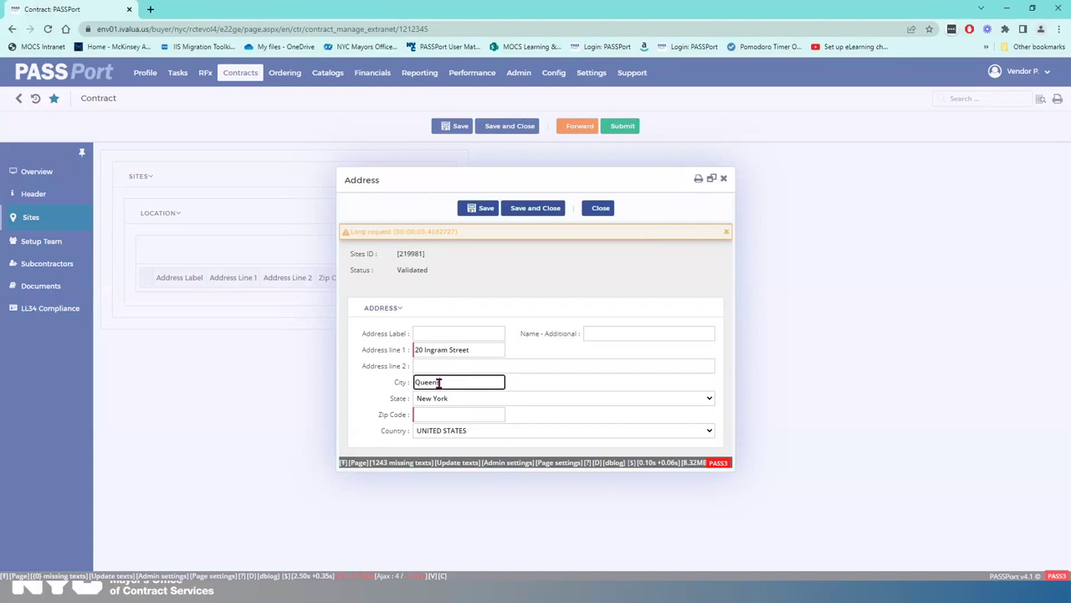
{"action": "left_click", "coordinate": [432, 421]}
{"action": "type", "text": "11375"}
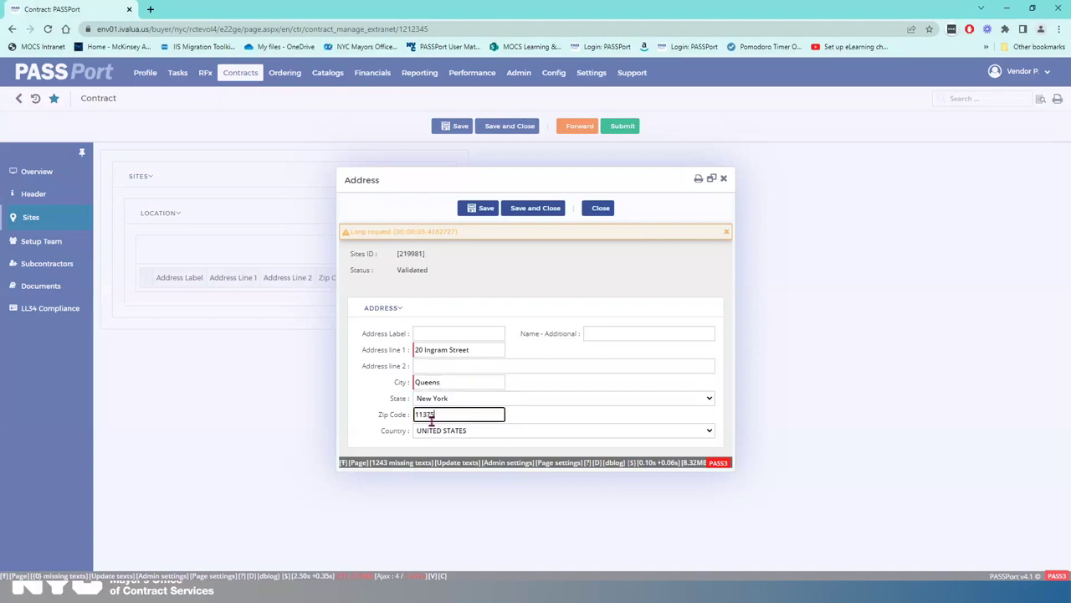
{"action": "left_click", "coordinate": [498, 335]}
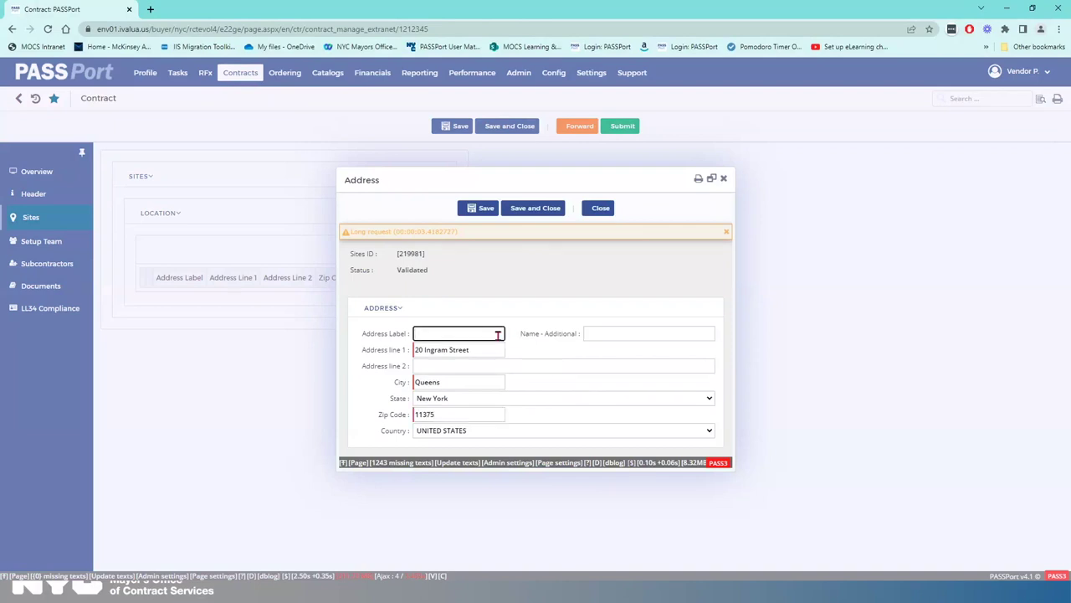
{"action": "type", "text": "Spiderman"}
{"action": "left_click", "coordinate": [546, 209]}
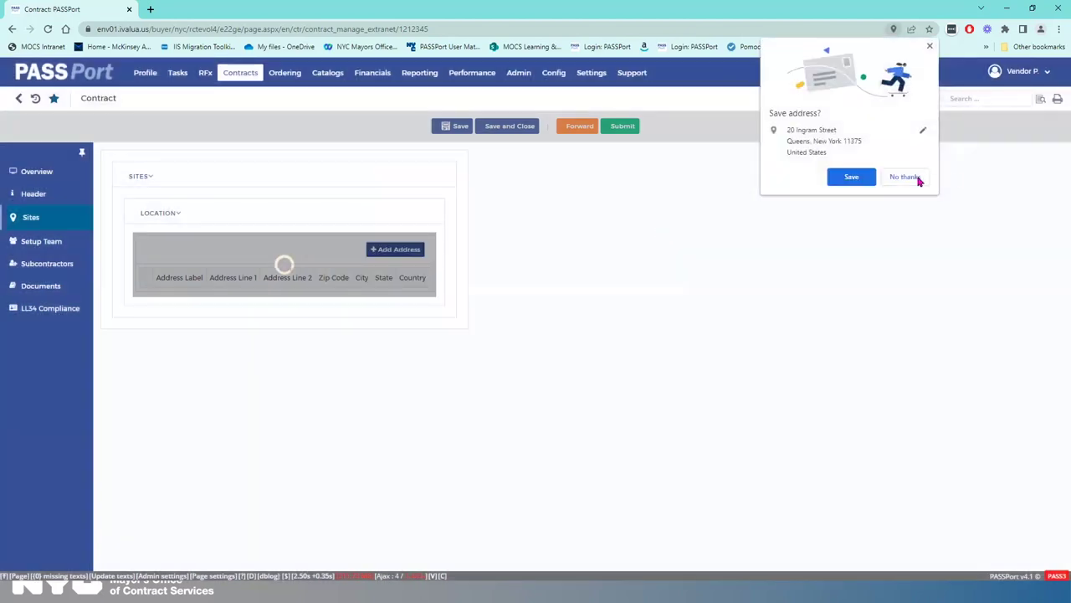
{"action": "left_click", "coordinate": [818, 208]}
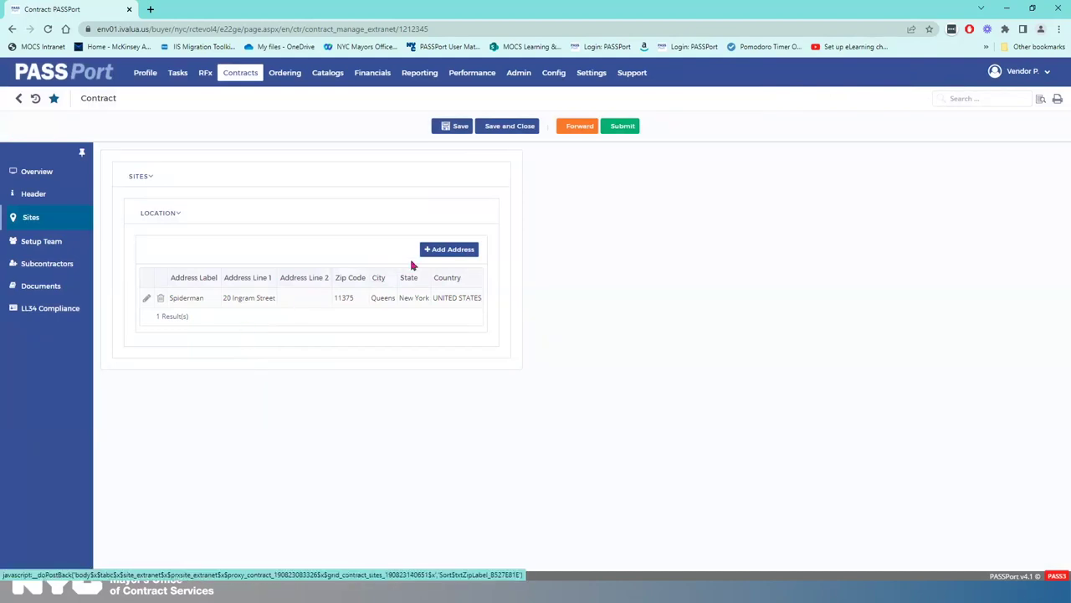
Add a second site address labelled Avengers Mansion with its street address, city and zip code, and save the contract
{"action": "left_click", "coordinate": [451, 253]}
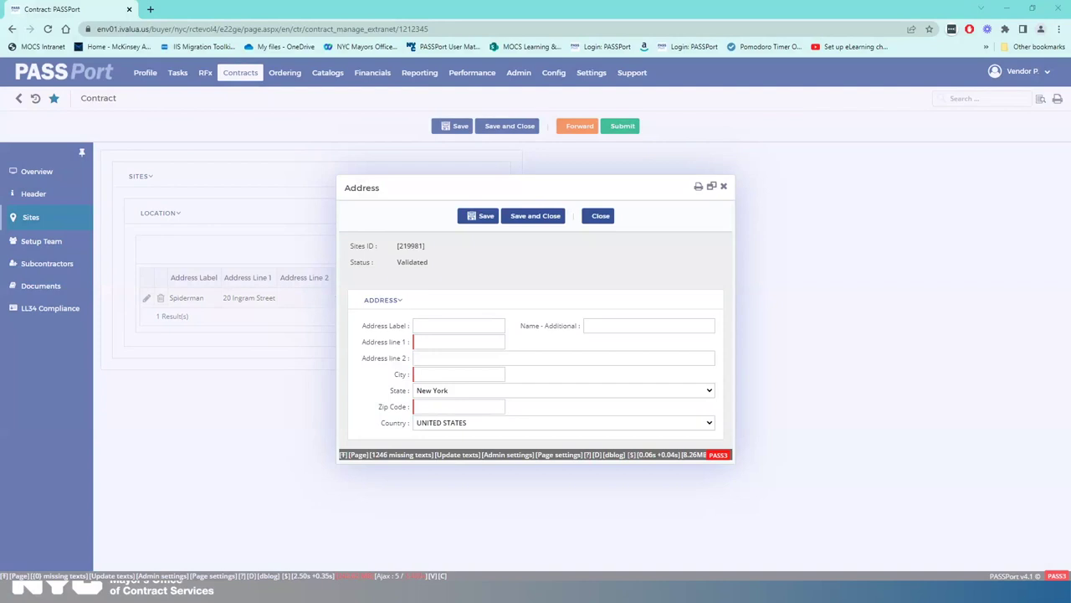
{"action": "left_click", "coordinate": [457, 346]}
{"action": "type", "text": "890 Fifth Avenue"}
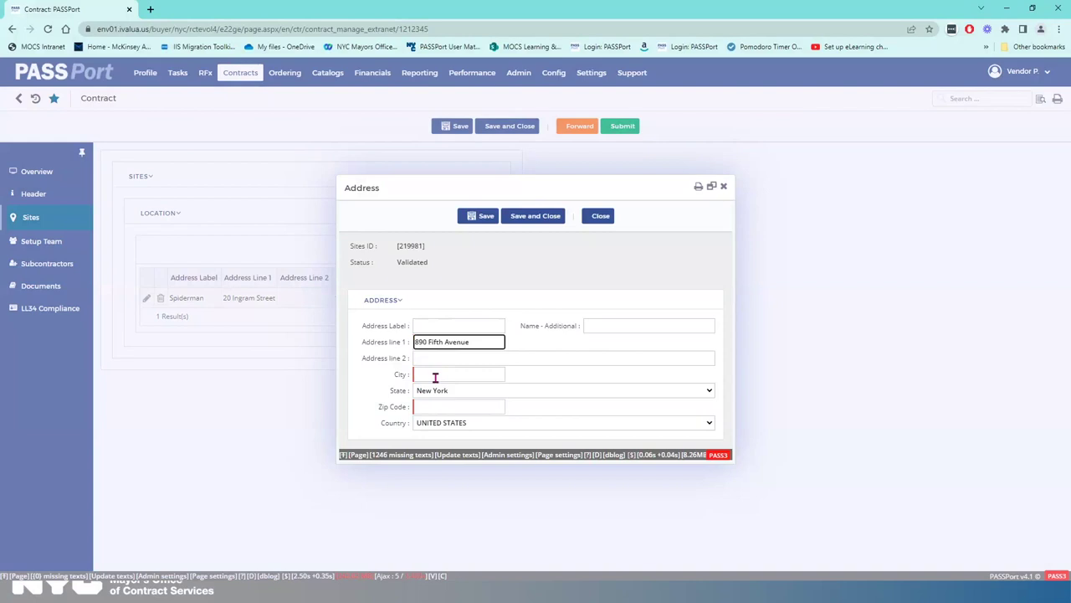
{"action": "left_click", "coordinate": [437, 368]}
{"action": "type", "text": "New York"}
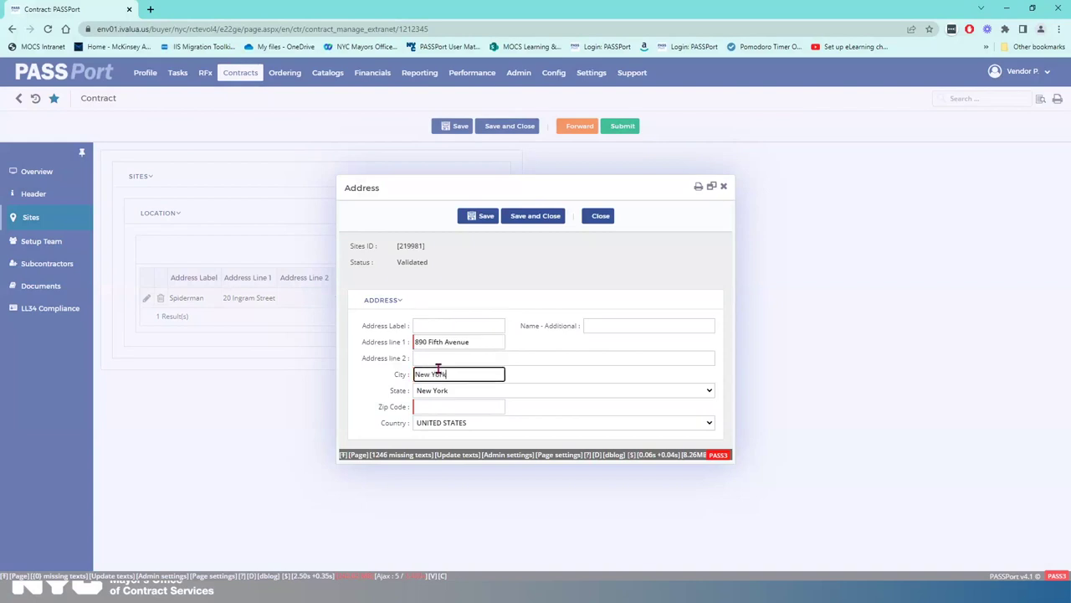
{"action": "left_click", "coordinate": [434, 406]}
{"action": "type", "text": "10021"}
{"action": "left_click", "coordinate": [484, 325]}
{"action": "type", "text": "Avengers Mansion"}
{"action": "left_click", "coordinate": [533, 217]}
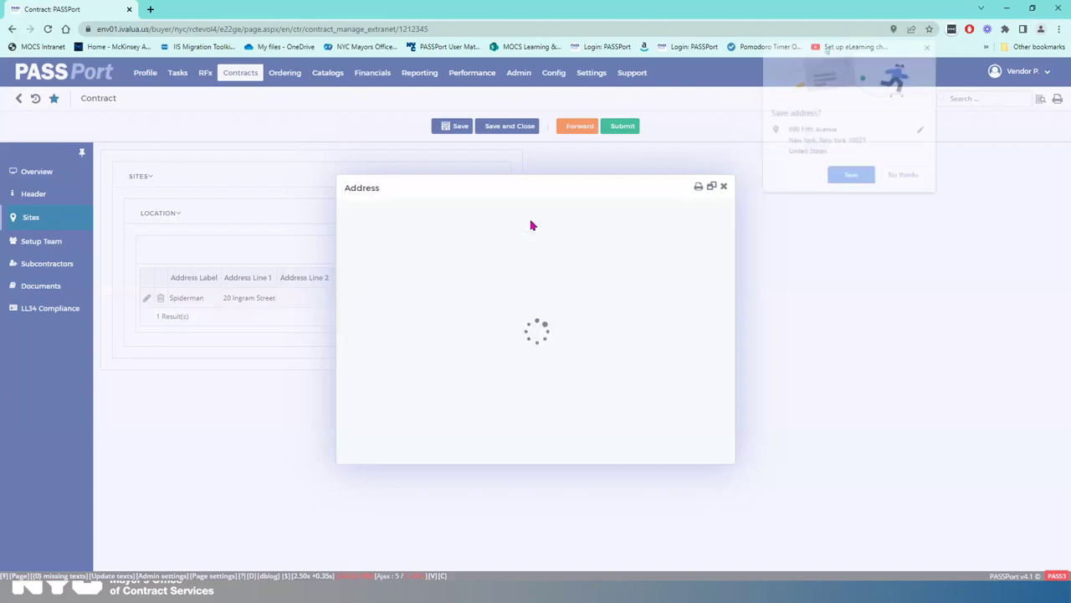
{"action": "left_click", "coordinate": [906, 178]}
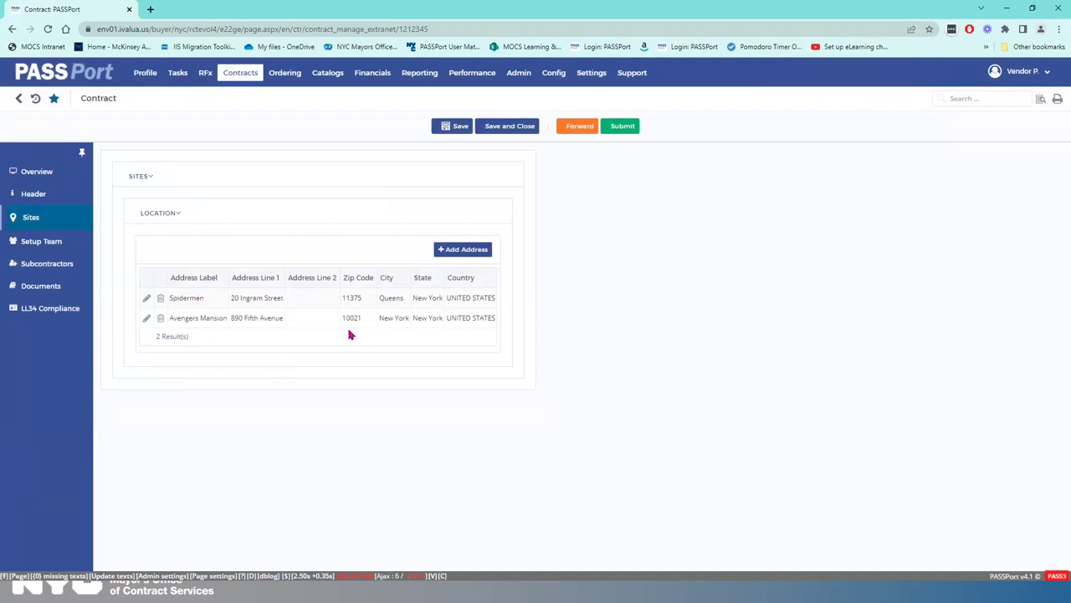
{"action": "left_click", "coordinate": [459, 130]}
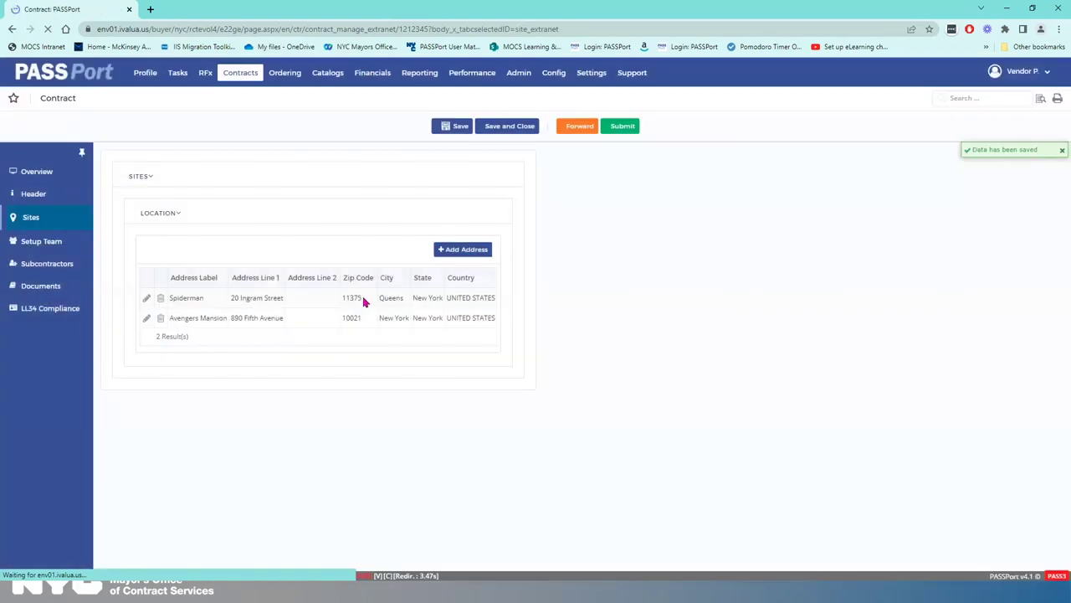
Review the contract's setup team and remove the first listed contact, with the Vendor Procurement L2 profile, from the vendor team
{"action": "left_click", "coordinate": [55, 242]}
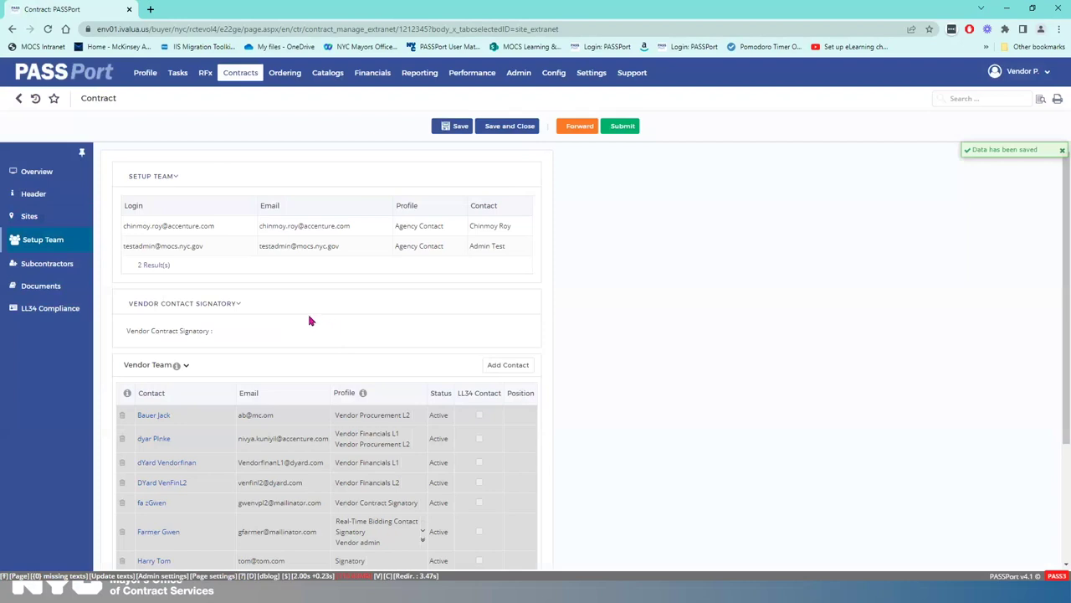
{"action": "scroll", "coordinate": [309, 320], "scroll_direction": "down", "scroll_amount": 1}
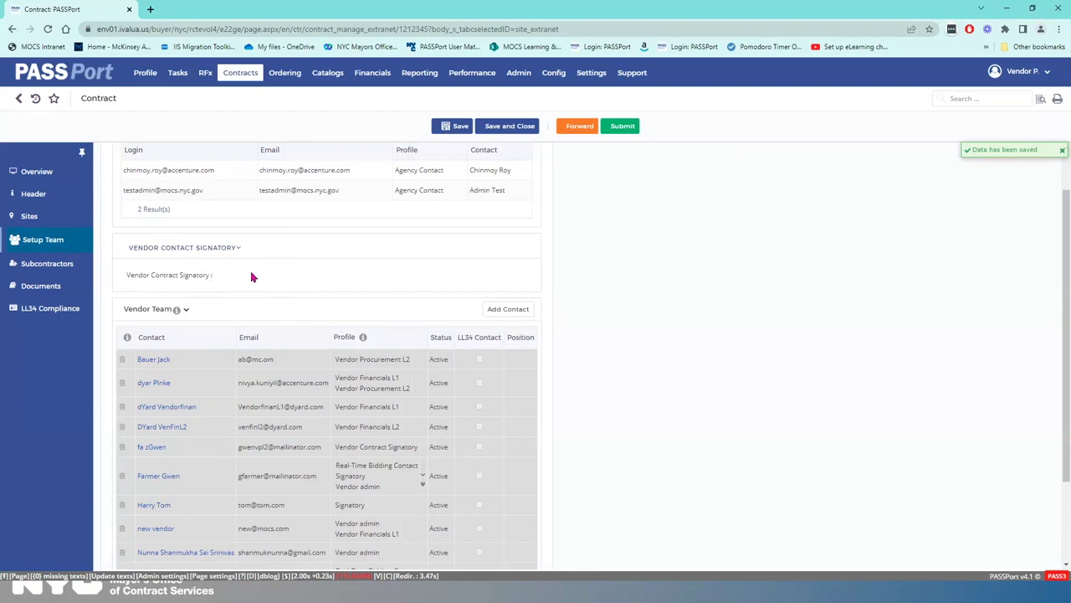
{"action": "scroll", "coordinate": [253, 276], "scroll_direction": "down", "scroll_amount": 2}
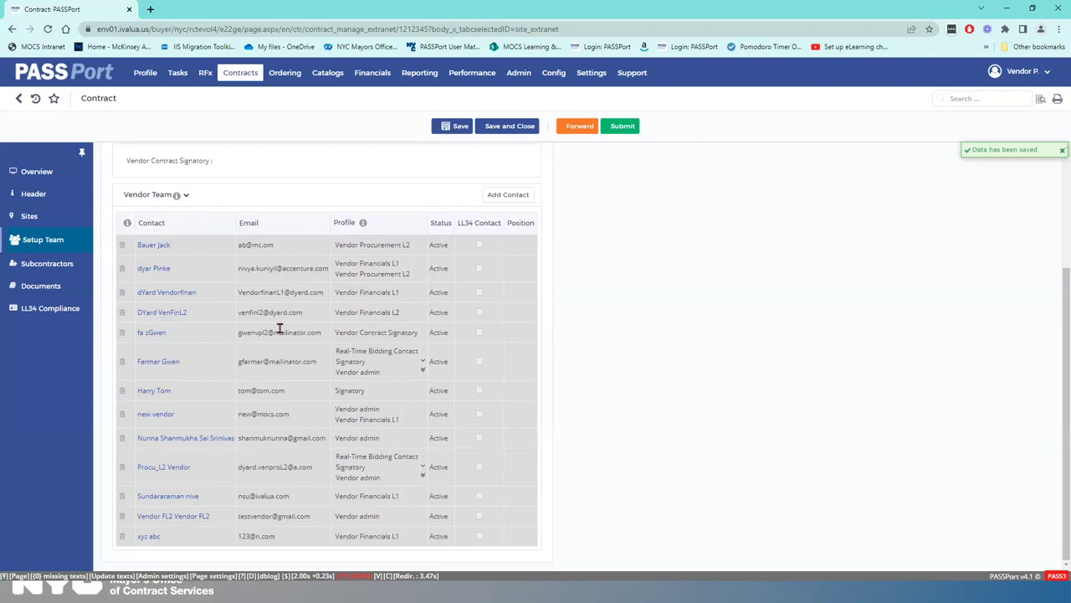
{"action": "left_click", "coordinate": [123, 246]}
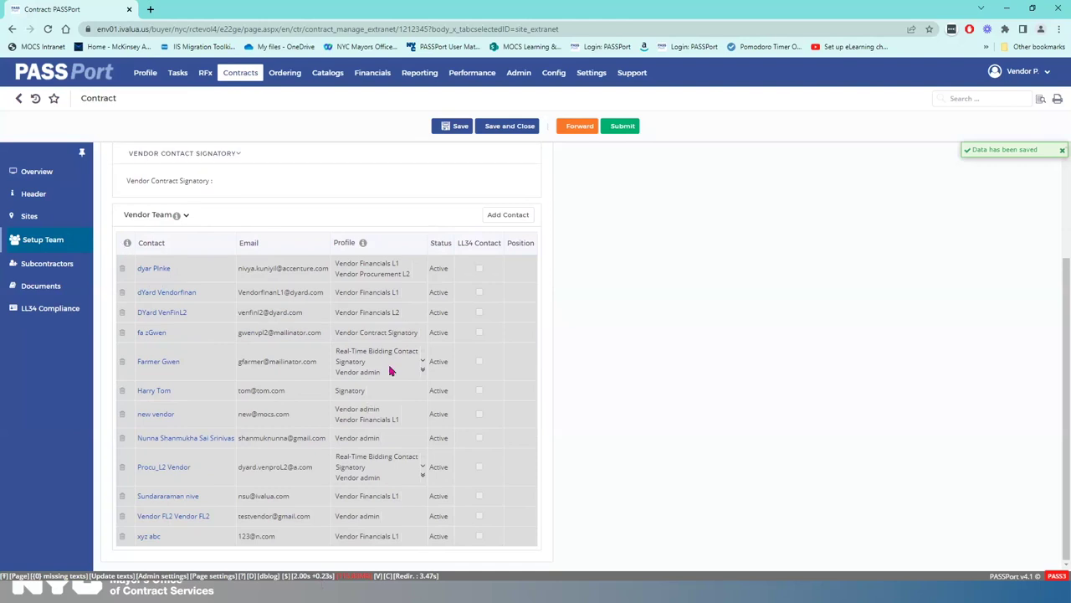
Re-add the removed contact and add the first unselected contact to the vendor team, and save the contract
{"action": "left_click", "coordinate": [502, 218]}
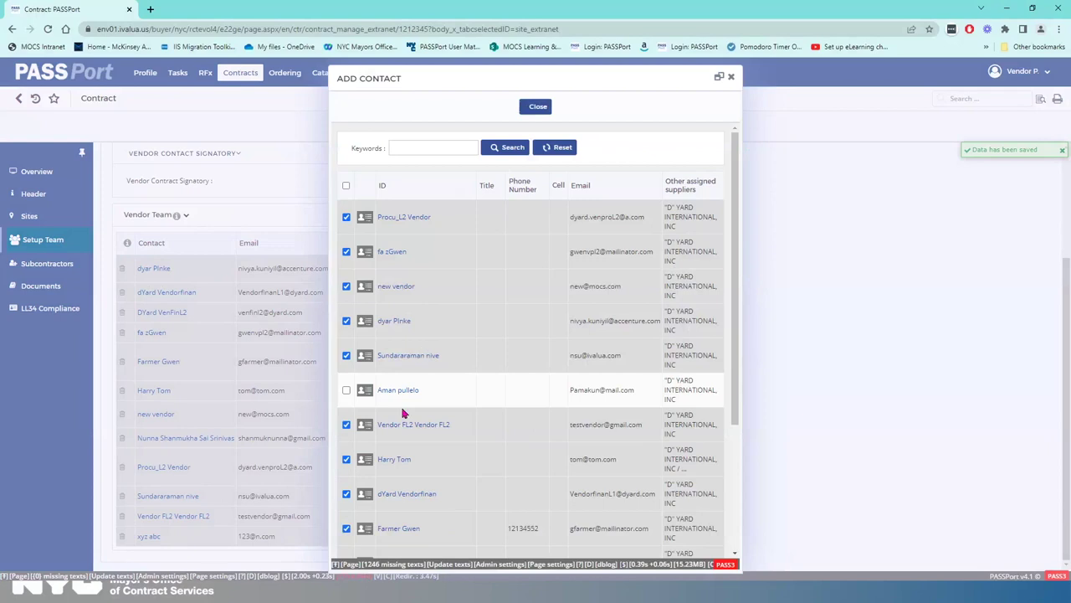
{"action": "scroll", "coordinate": [402, 413], "scroll_direction": "down", "scroll_amount": 3}
{"action": "left_click", "coordinate": [347, 518]}
{"action": "left_click", "coordinate": [347, 518]}
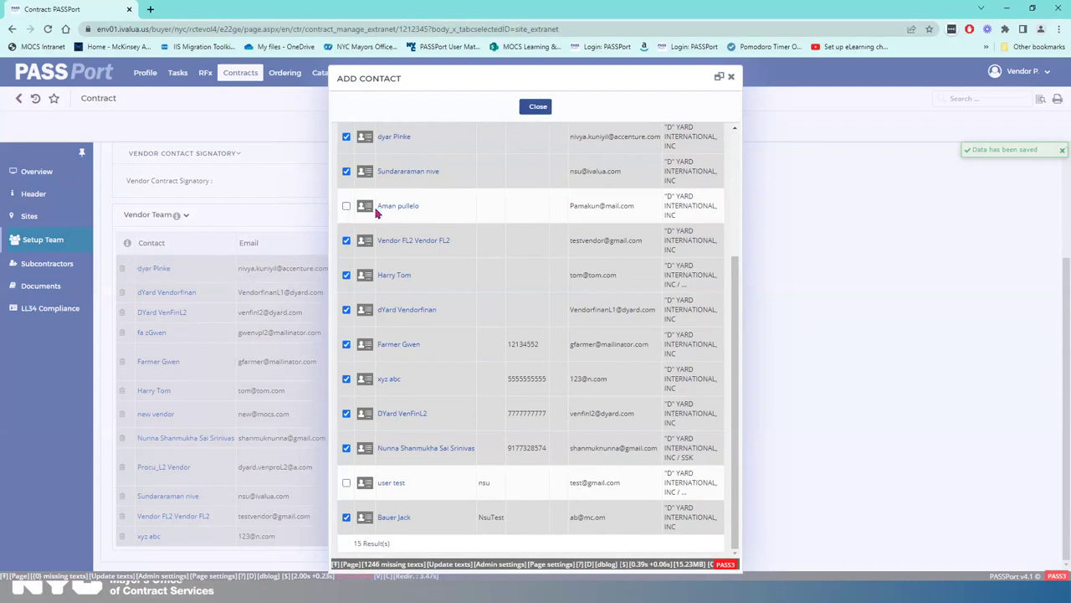
{"action": "left_click", "coordinate": [346, 206]}
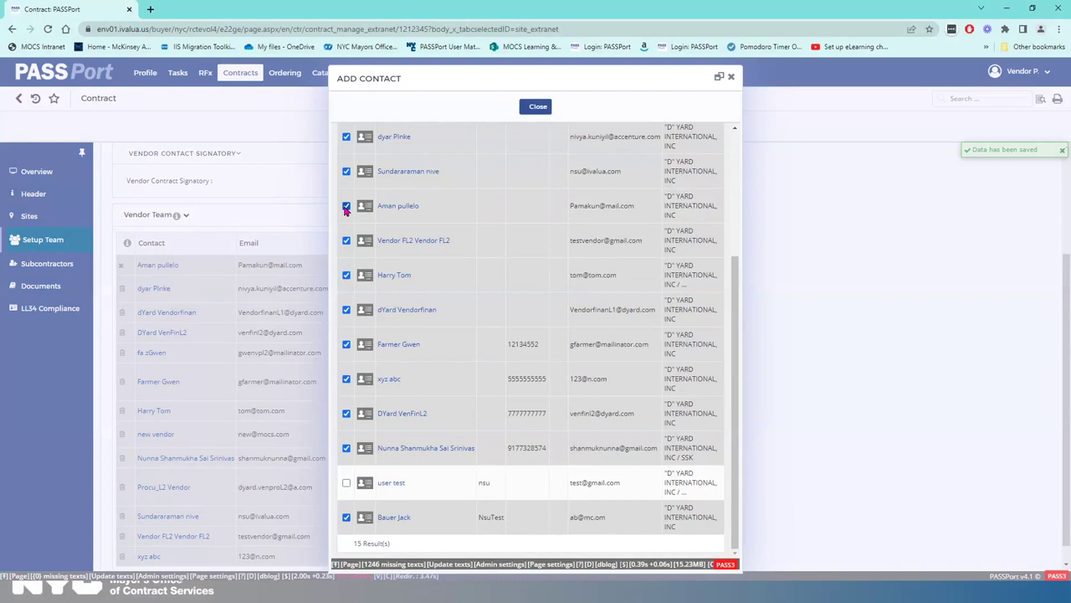
{"action": "left_click", "coordinate": [346, 207]}
{"action": "left_click", "coordinate": [346, 208]}
{"action": "left_click", "coordinate": [346, 208]}
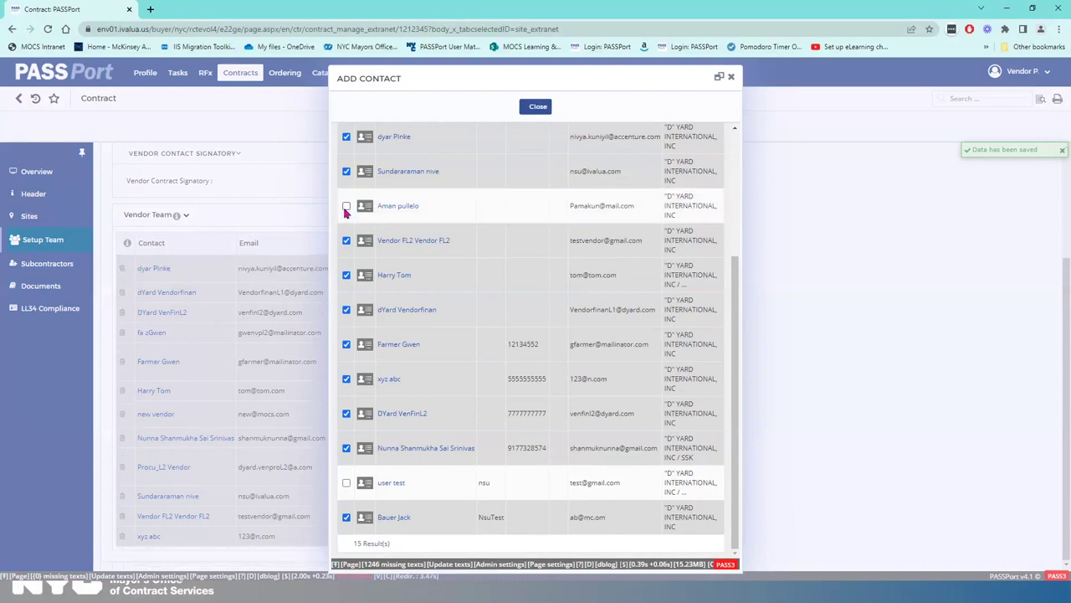
{"action": "left_click", "coordinate": [346, 207]}
{"action": "left_click", "coordinate": [539, 107]}
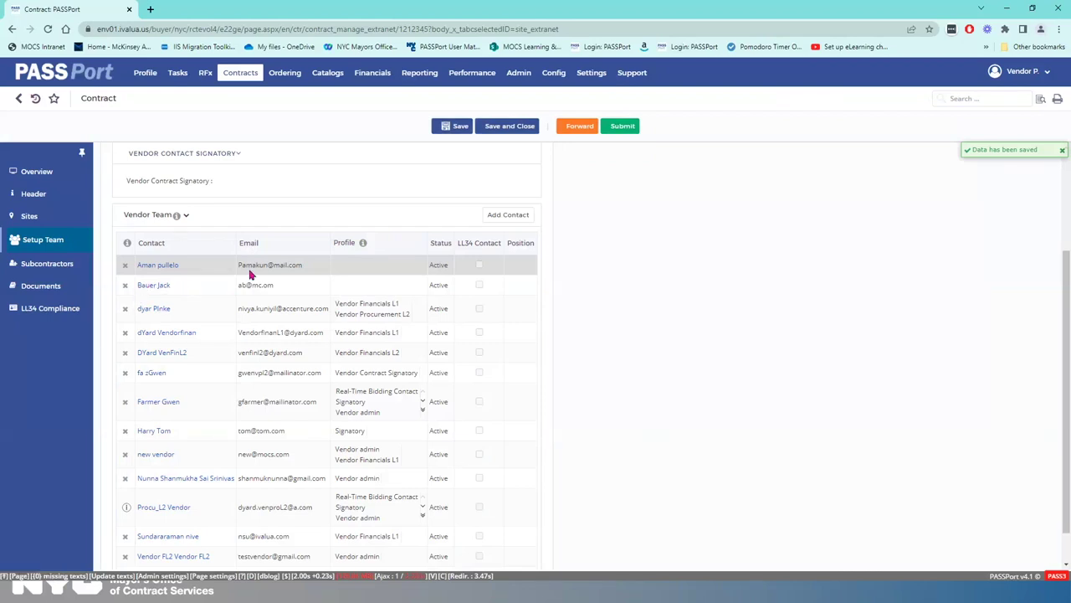
{"action": "left_click", "coordinate": [459, 126]}
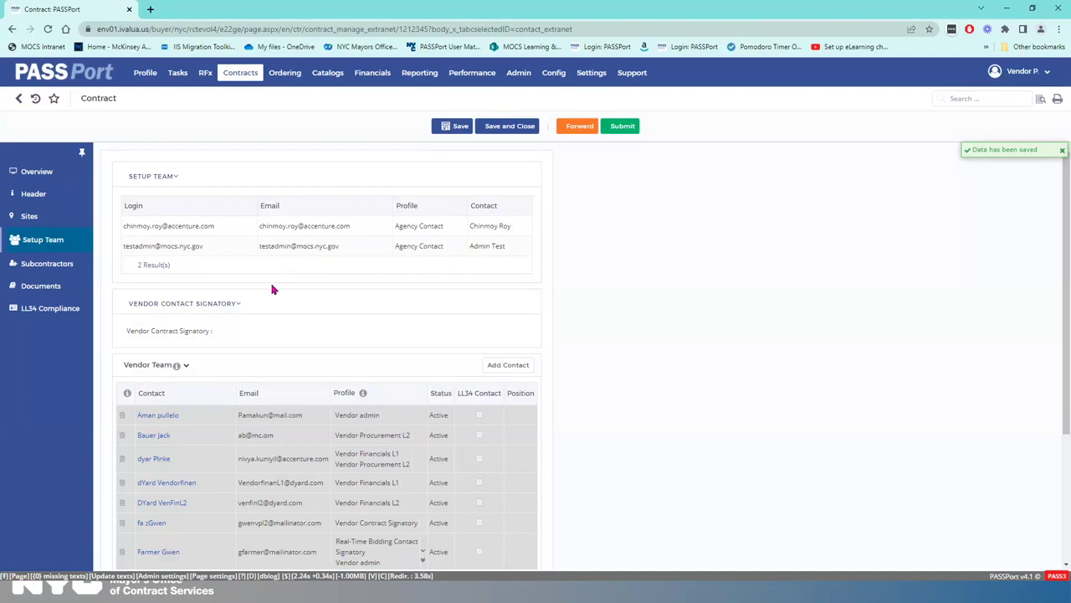
{"action": "scroll", "coordinate": [223, 303], "scroll_direction": "down", "scroll_amount": 1}
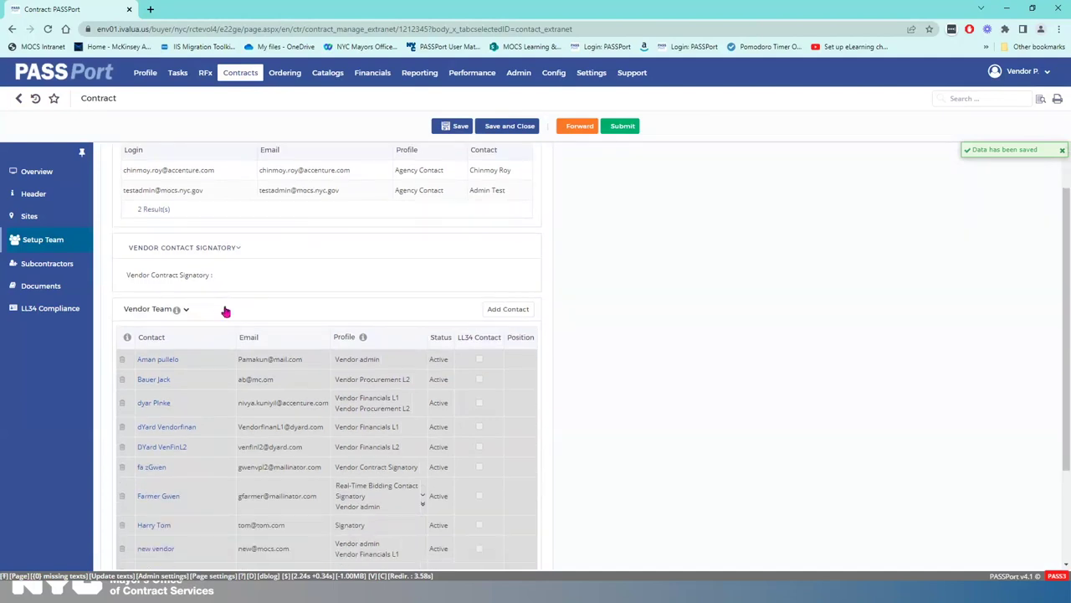
Review the contacts available to add to the contract's vendor team, and close the list without changes
{"action": "left_click", "coordinate": [508, 311]}
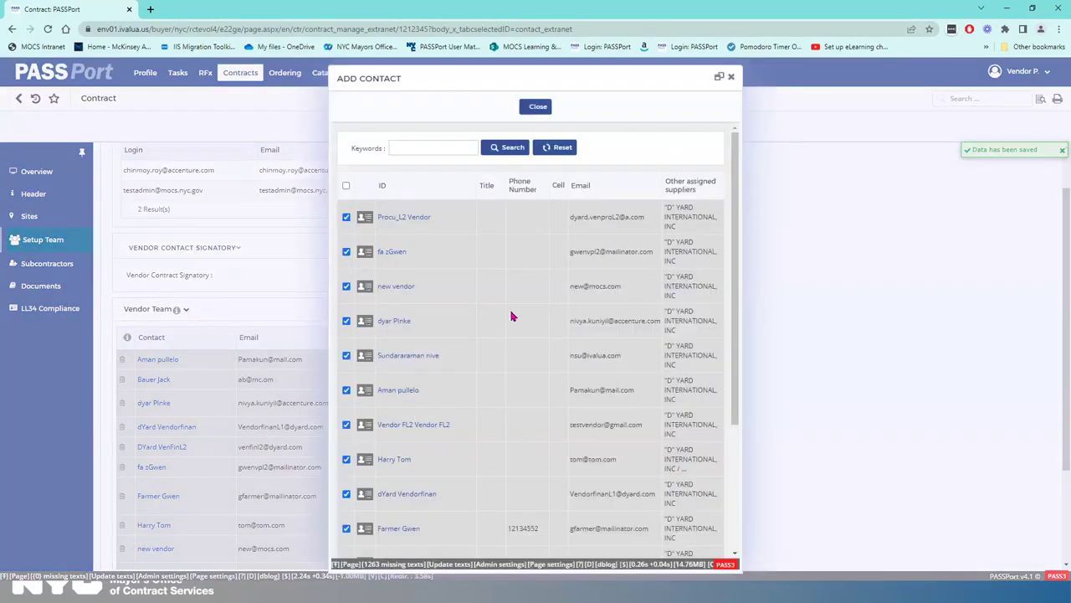
{"action": "scroll", "coordinate": [503, 318], "scroll_direction": "down", "scroll_amount": 3}
{"action": "scroll", "coordinate": [497, 325], "scroll_direction": "down", "scroll_amount": 3}
{"action": "scroll", "coordinate": [498, 325], "scroll_direction": "up", "scroll_amount": 10}
{"action": "left_click", "coordinate": [536, 107]}
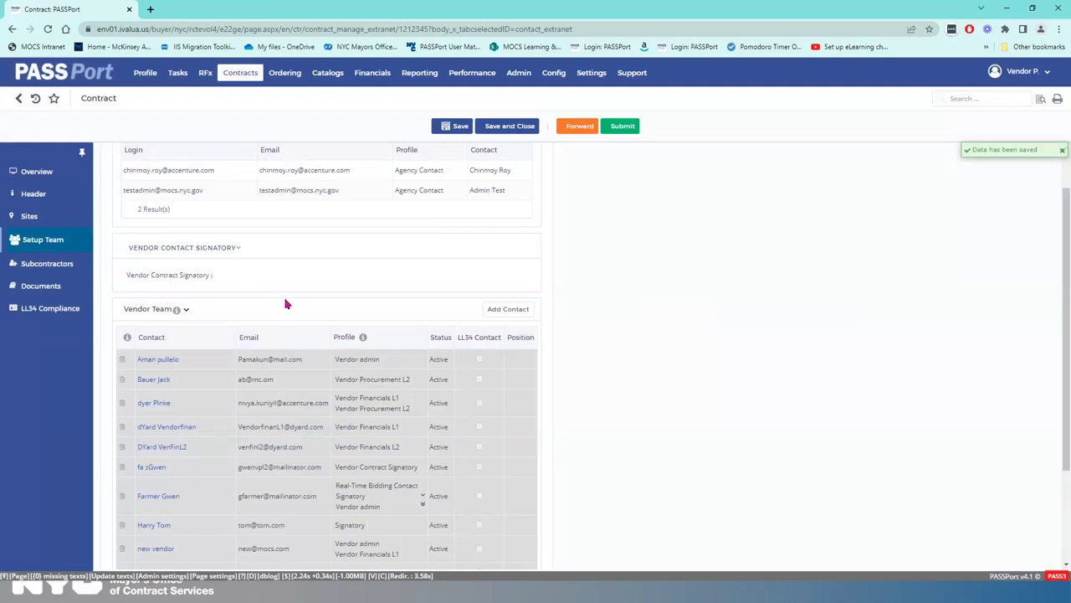
{"action": "scroll", "coordinate": [268, 304], "scroll_direction": "up", "scroll_amount": 2}
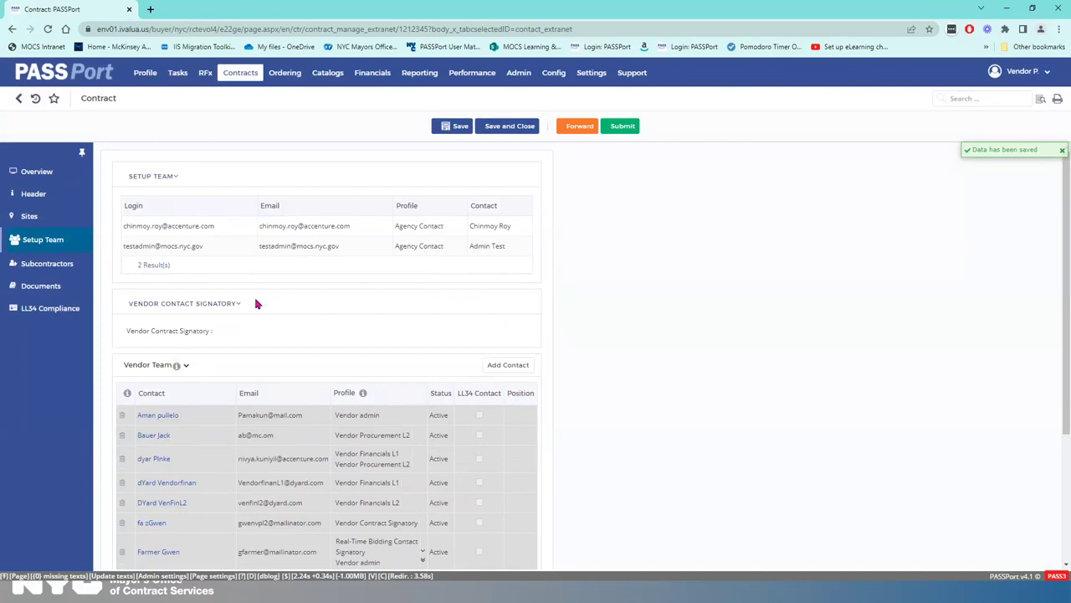
Open the vendor profile's contacts, collapse the alerts, and examine the vendor team's profiles, LL34 flags and positions
{"action": "left_click", "coordinate": [146, 73]}
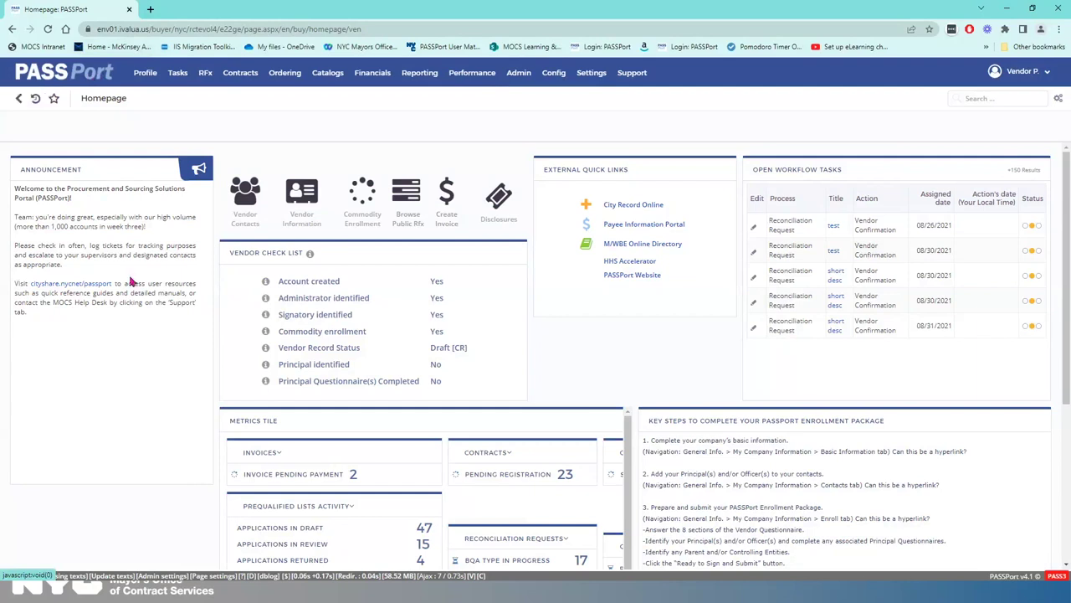
{"action": "left_click", "coordinate": [249, 198]}
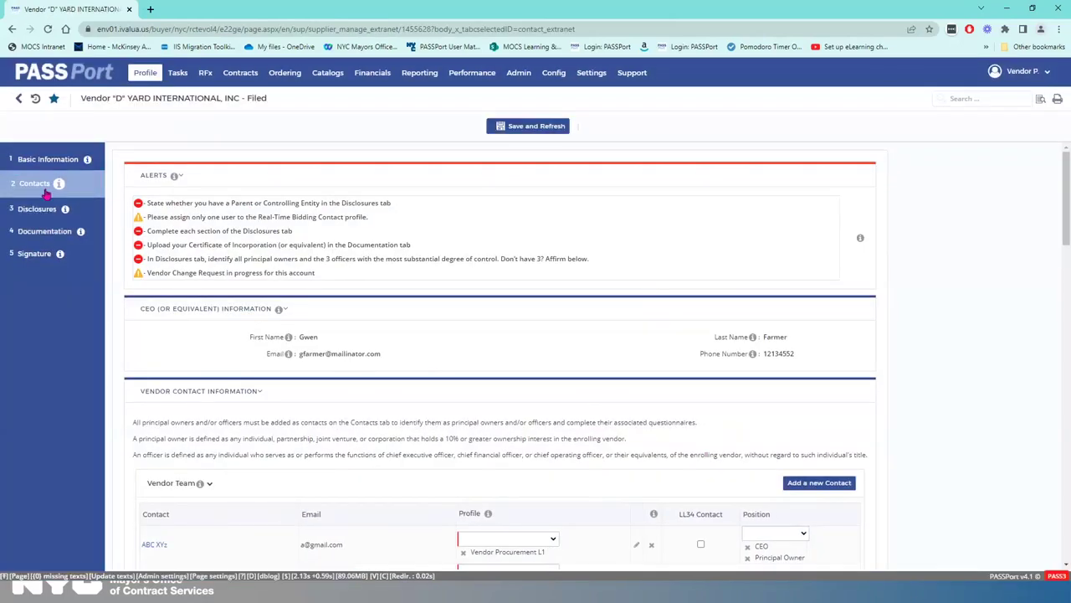
{"action": "left_click", "coordinate": [179, 176]}
{"action": "scroll", "coordinate": [188, 221], "scroll_direction": "down", "scroll_amount": 3}
{"action": "scroll", "coordinate": [189, 221], "scroll_direction": "up", "scroll_amount": 1}
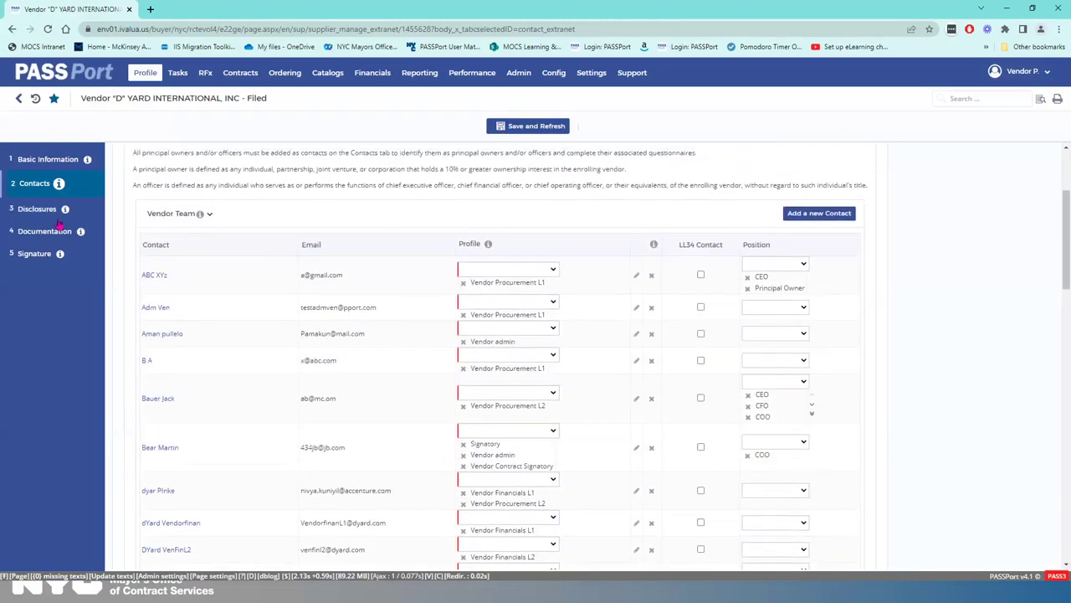
{"action": "mouse_move", "coordinate": [57, 192]}
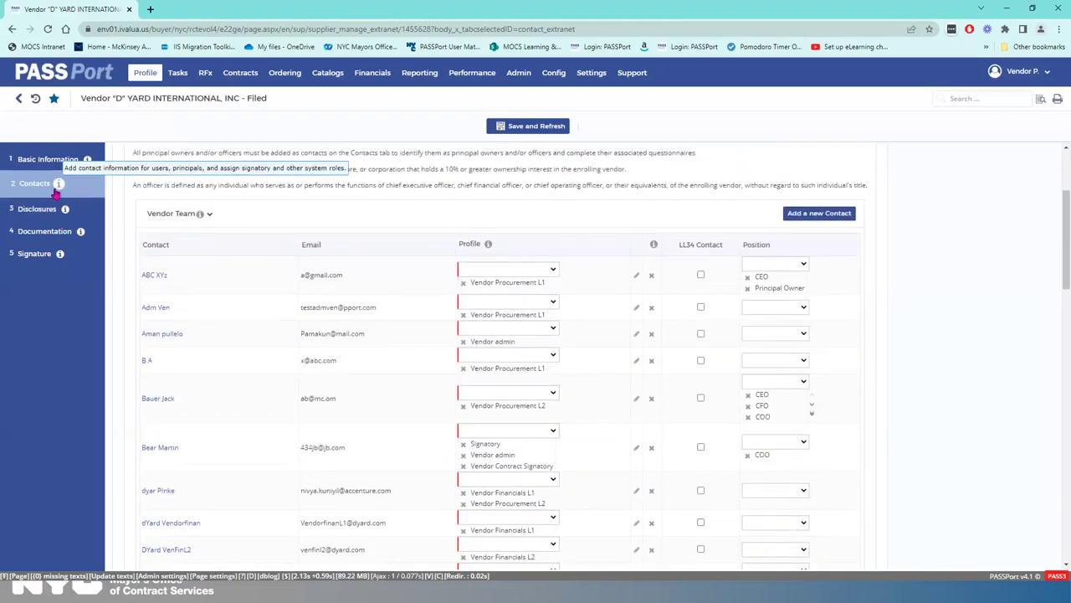
{"action": "scroll", "coordinate": [230, 255], "scroll_direction": "down", "scroll_amount": 3}
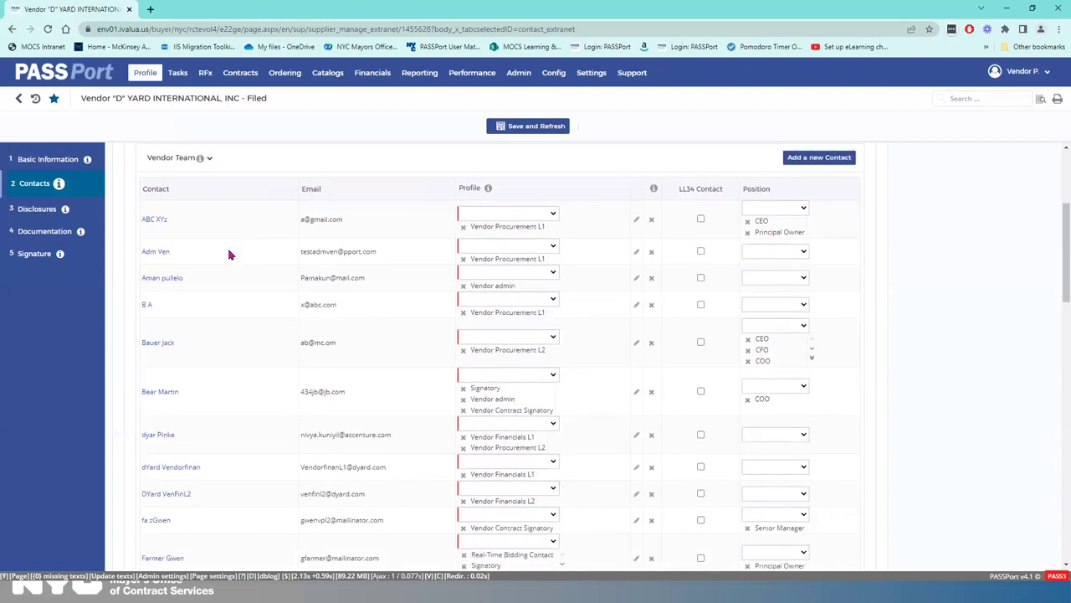
{"action": "scroll", "coordinate": [230, 255], "scroll_direction": "down", "scroll_amount": 3}
{"action": "scroll", "coordinate": [232, 251], "scroll_direction": "up", "scroll_amount": 5}
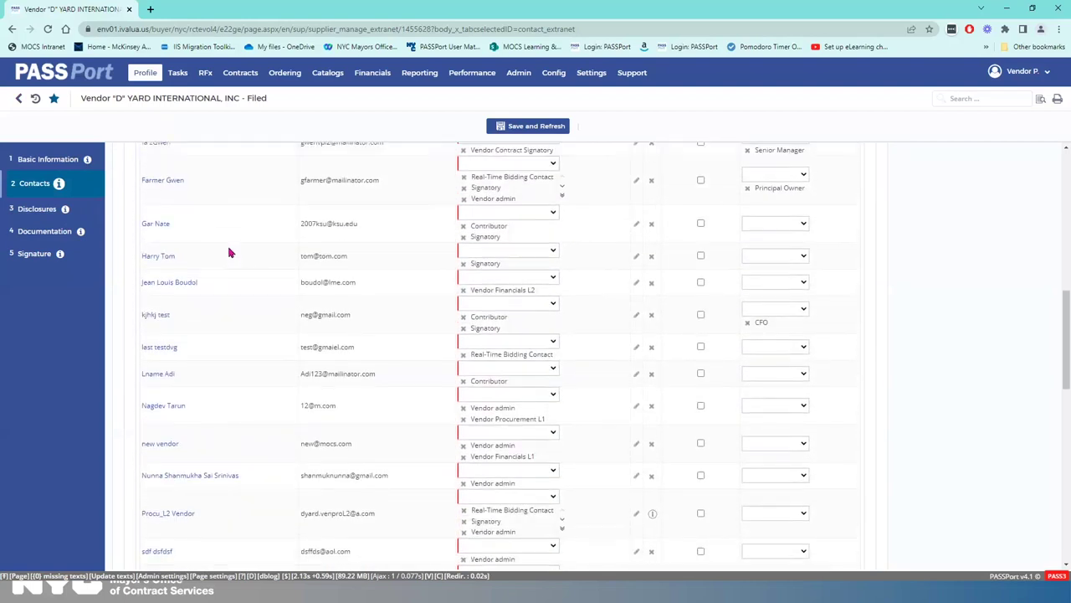
{"action": "scroll", "coordinate": [233, 249], "scroll_direction": "up", "scroll_amount": 1}
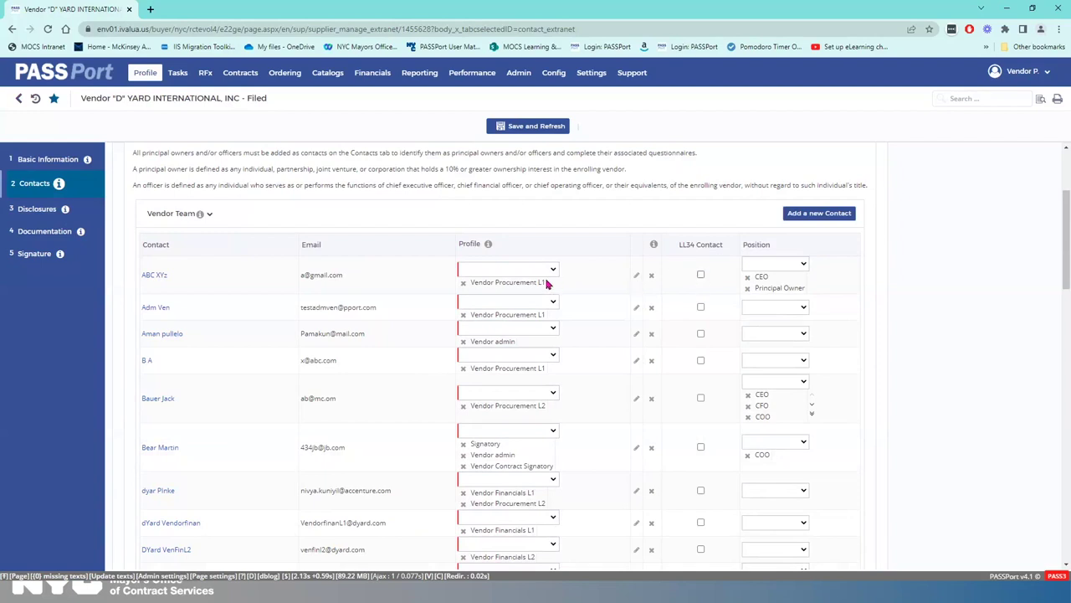
Mark the fifth and first vendor team contacts as LL34 contacts, give the third contact the Senior Manager position, and save the profile
{"action": "left_click", "coordinate": [701, 399]}
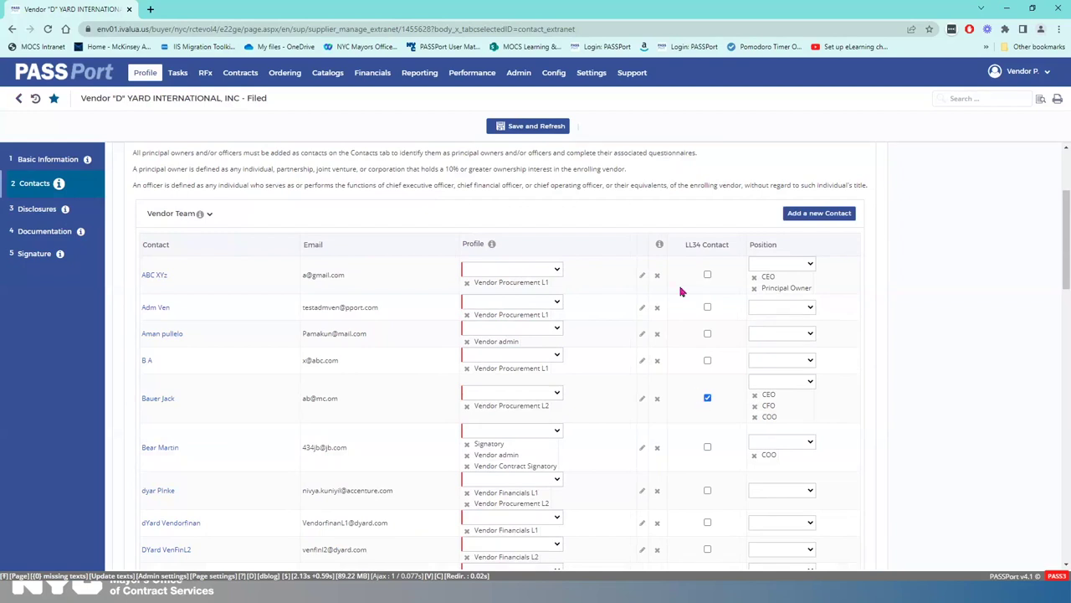
{"action": "left_click", "coordinate": [708, 276]}
{"action": "left_click", "coordinate": [819, 335]}
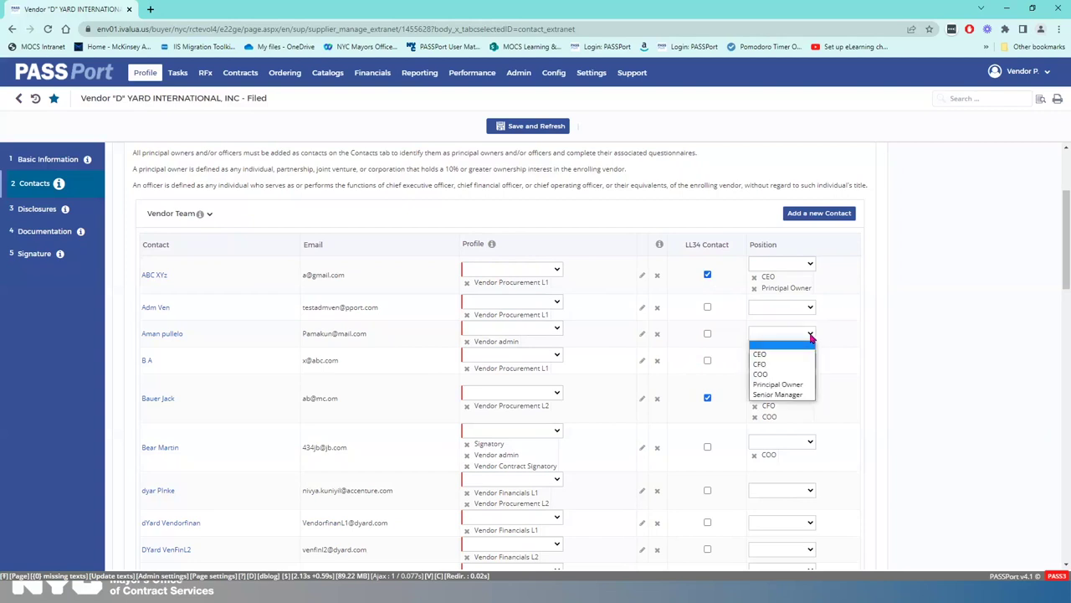
{"action": "left_click", "coordinate": [779, 394]}
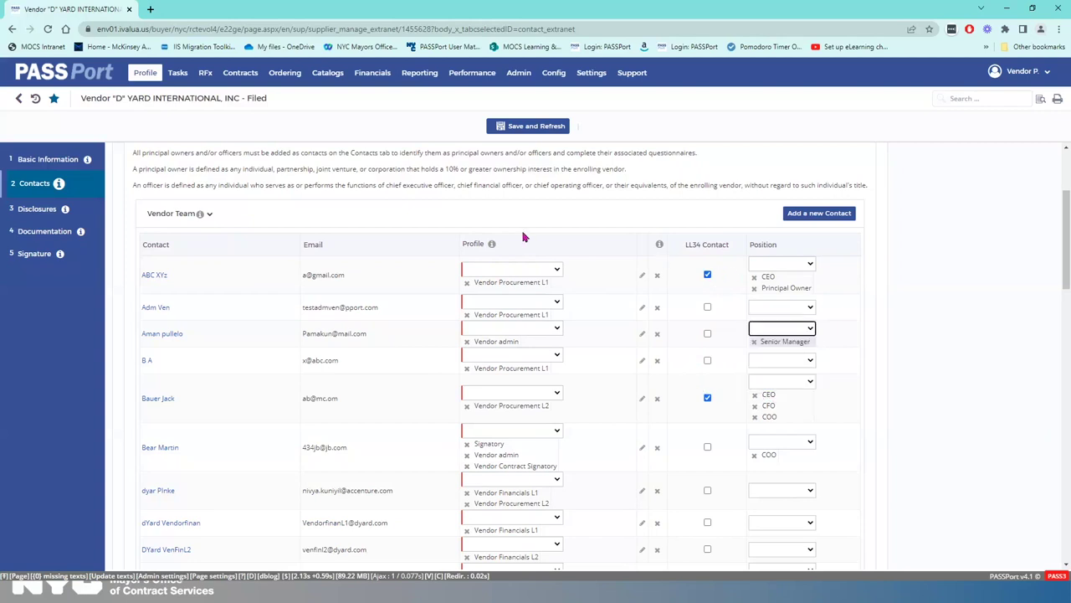
{"action": "left_click", "coordinate": [529, 130]}
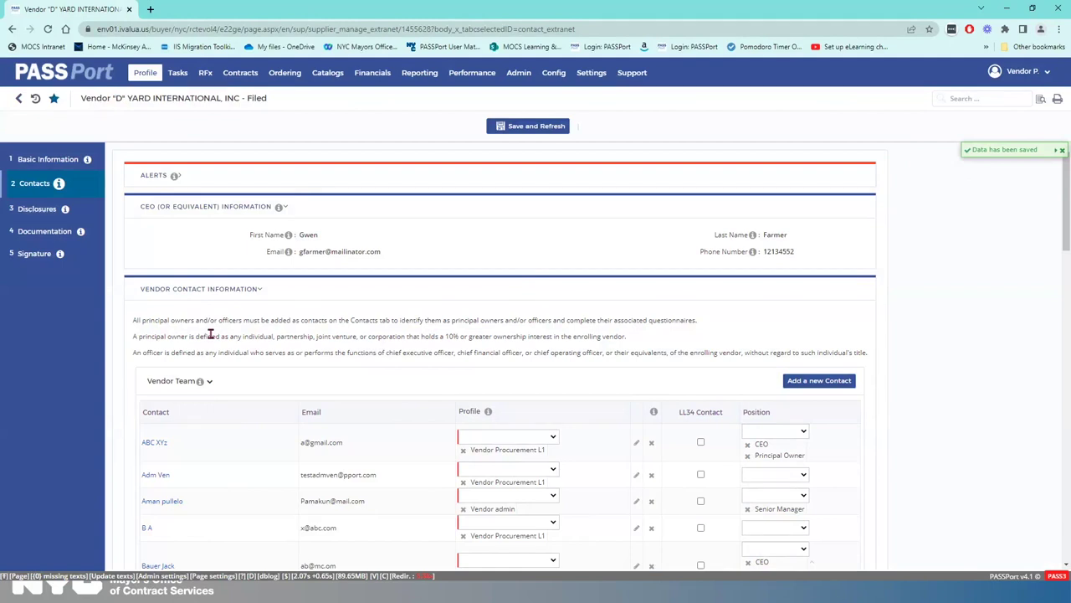
Return to the contract through the saved Contract details favorites and review the vendor team in its setup team section
{"action": "left_click", "coordinate": [54, 98]}
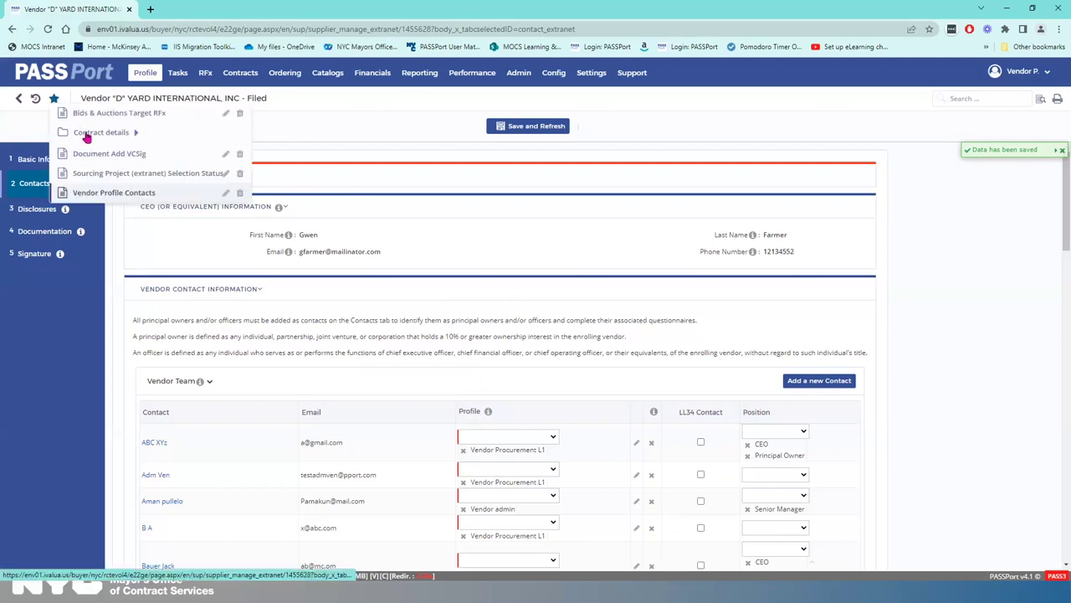
{"action": "left_click", "coordinate": [131, 137]}
{"action": "left_click", "coordinate": [111, 153]}
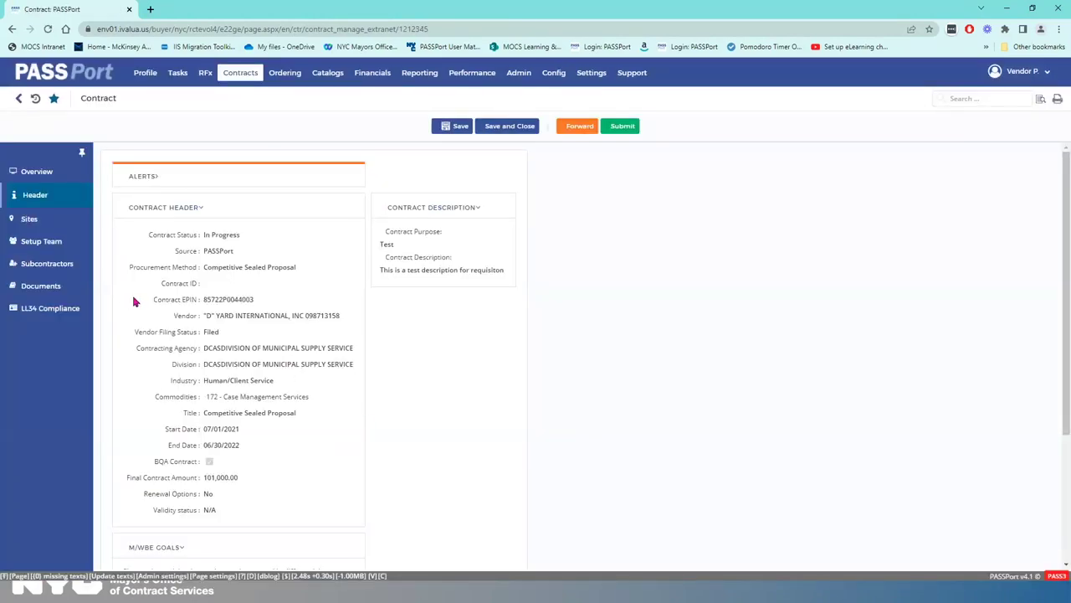
{"action": "left_click", "coordinate": [48, 246]}
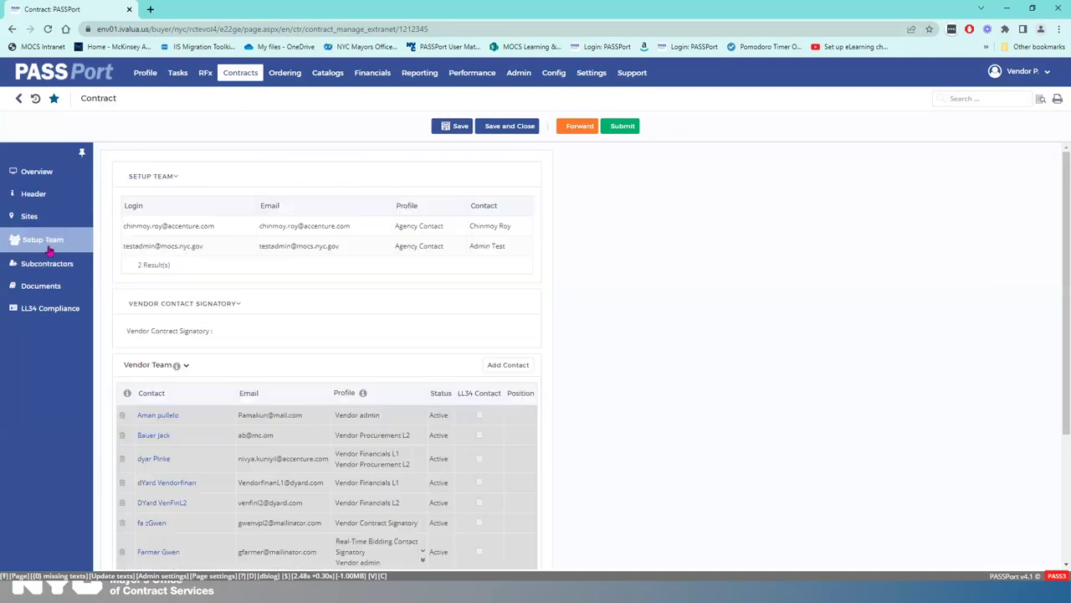
{"action": "scroll", "coordinate": [238, 369], "scroll_direction": "down", "scroll_amount": 3}
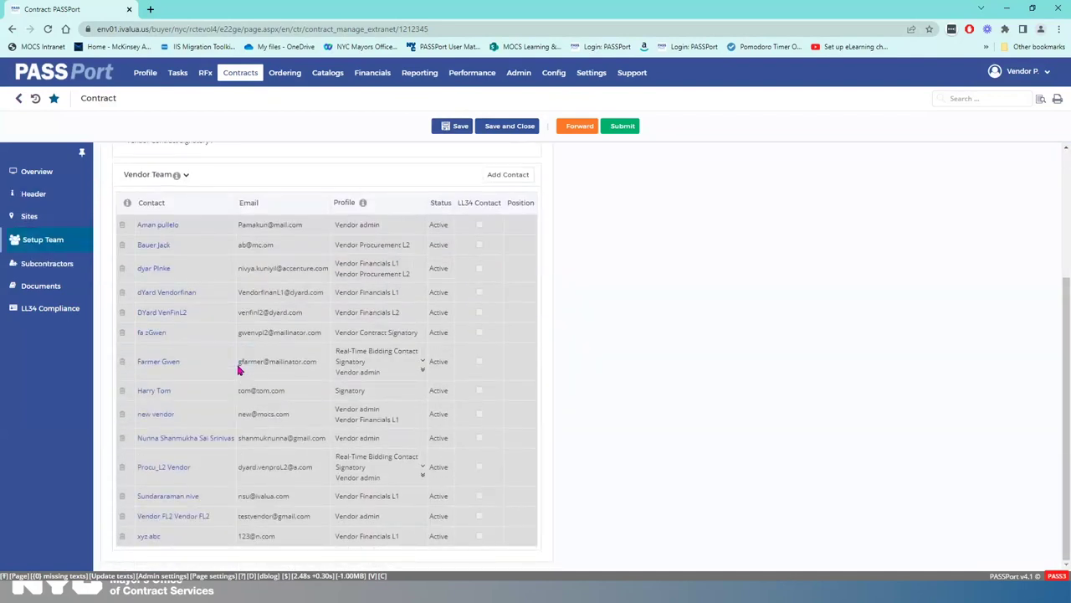
{"action": "scroll", "coordinate": [238, 370], "scroll_direction": "up", "scroll_amount": 2}
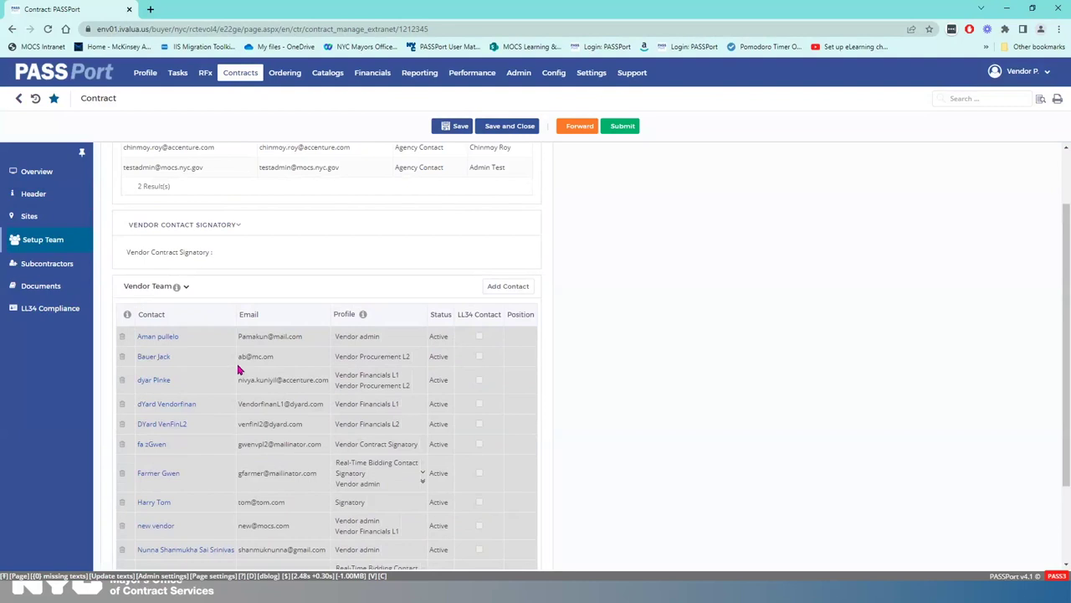
Review the contract's subcontractor information and its documents, including the requested document type and sourcing project documents
{"action": "left_click", "coordinate": [60, 274]}
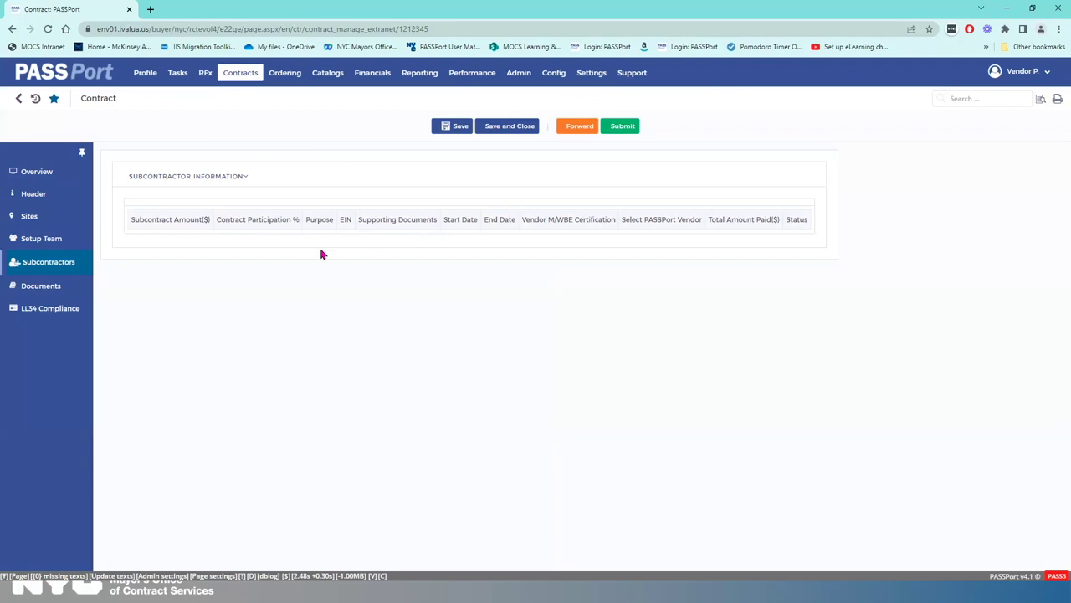
{"action": "left_click", "coordinate": [46, 290]}
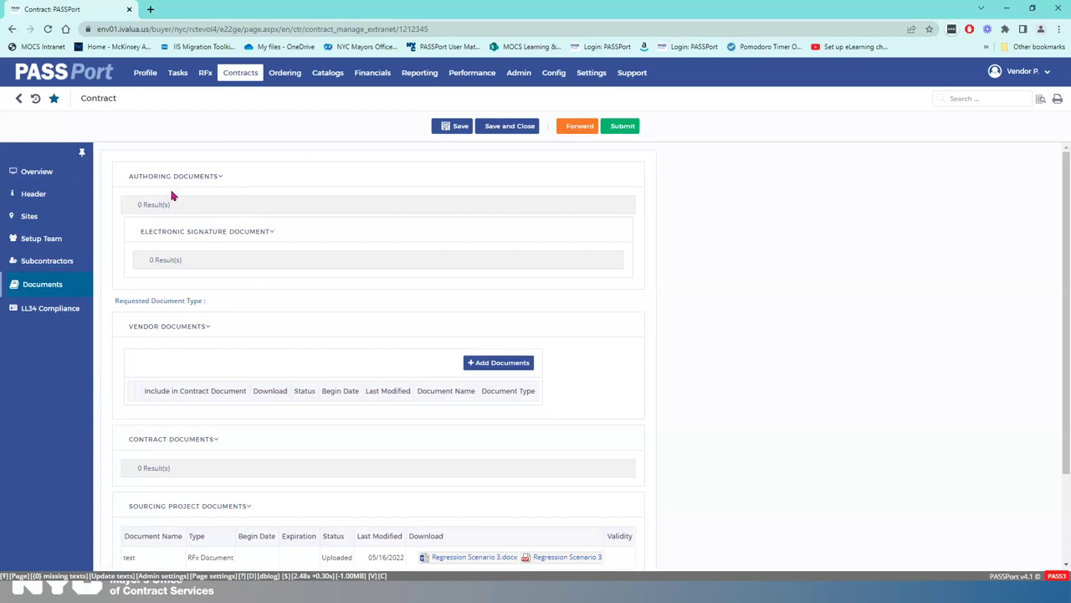
{"action": "scroll", "coordinate": [143, 199], "scroll_direction": "down", "scroll_amount": 2}
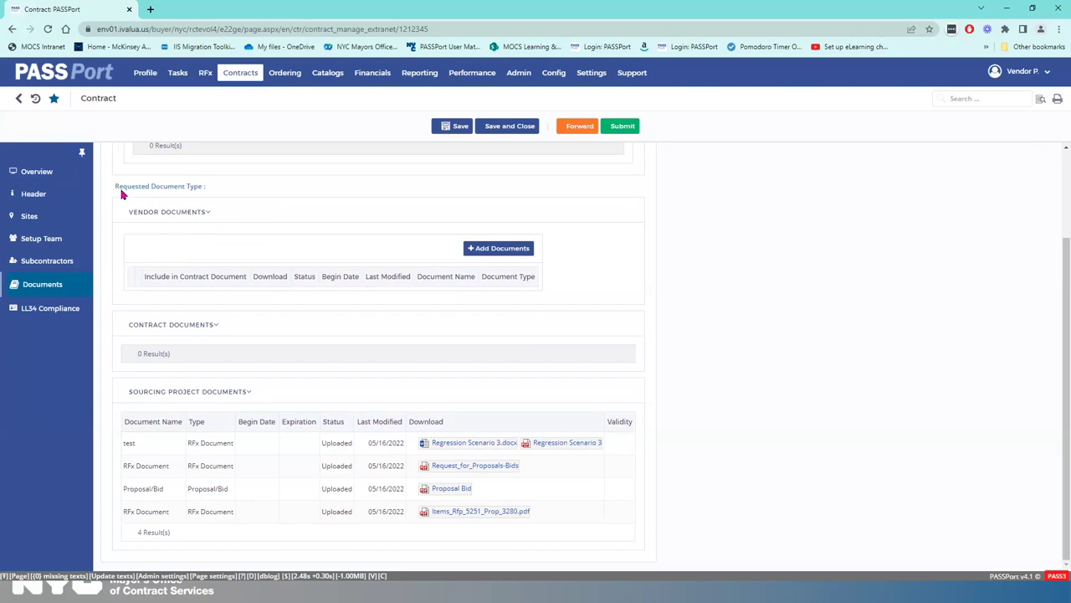
{"action": "left_click_drag", "start_coordinate": [115, 186], "coordinate": [237, 189]}
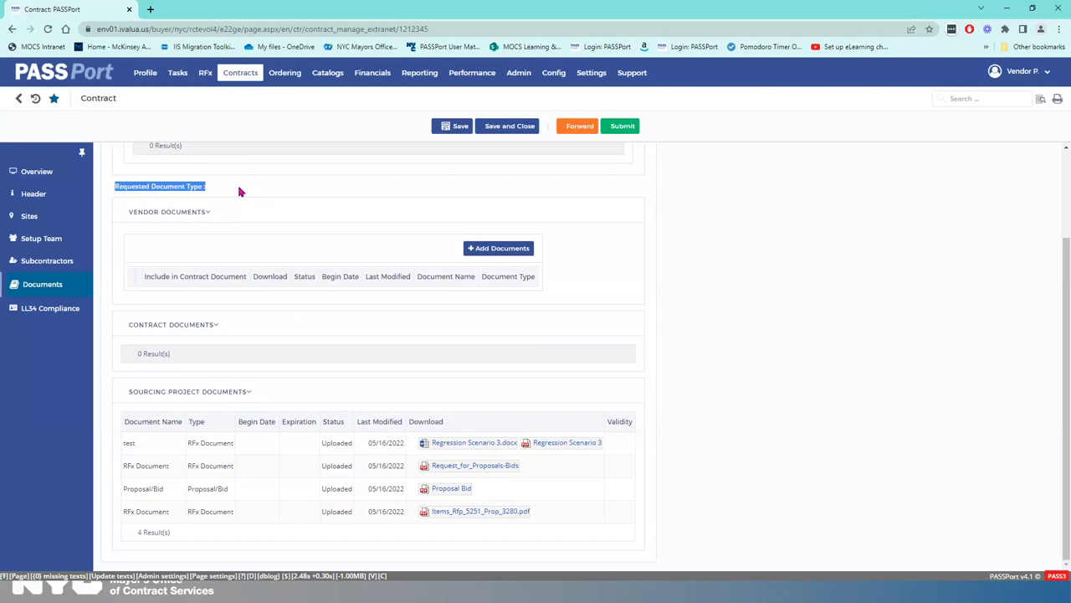
{"action": "left_click", "coordinate": [240, 191]}
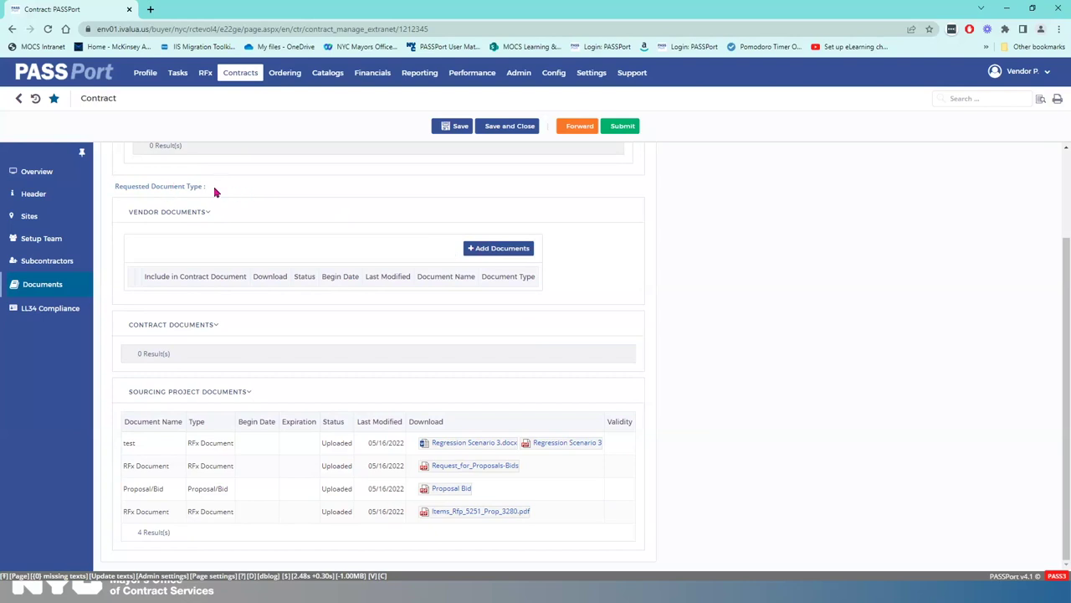
Add an Authorization Letter vendor document named "Authorization Letter", attach Authorization Letter.docx to it, and save it
{"action": "left_click", "coordinate": [487, 249]}
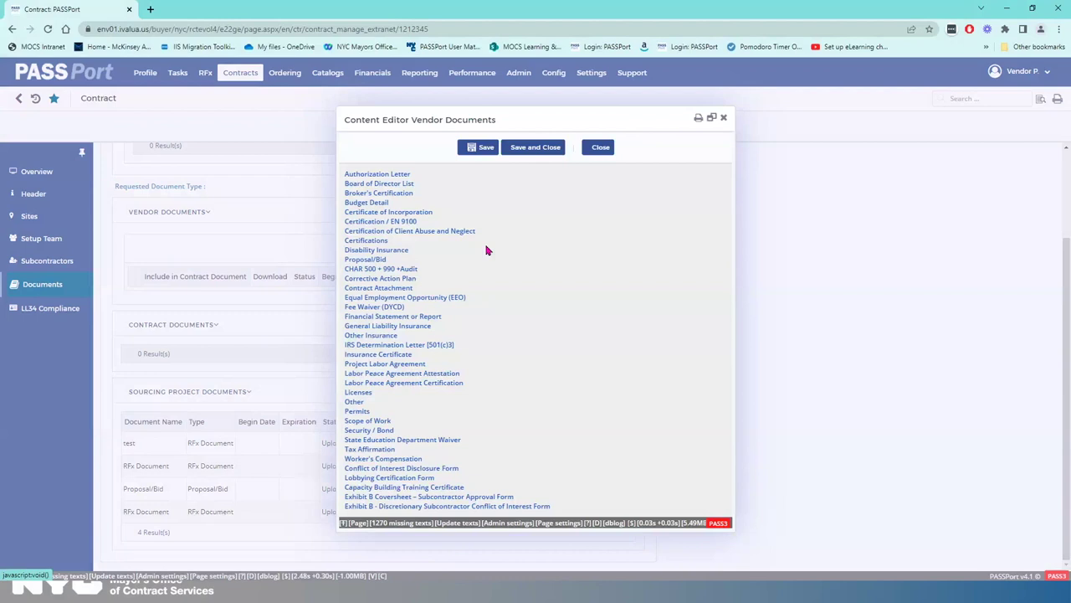
{"action": "left_click", "coordinate": [392, 175]}
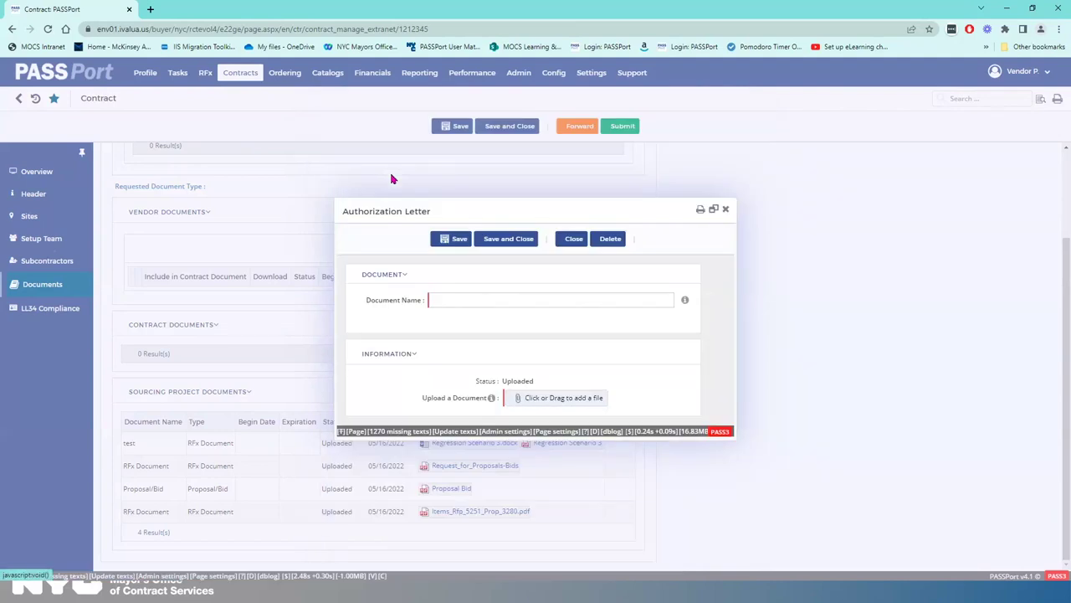
{"action": "left_click", "coordinate": [451, 298]}
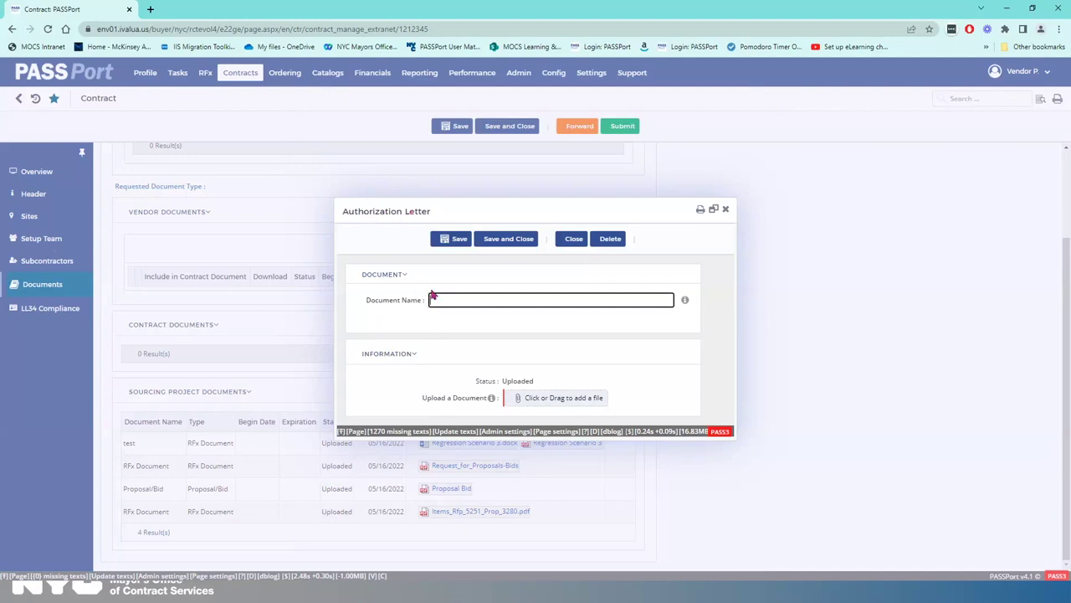
{"action": "type", "text": "Authorization Letter"}
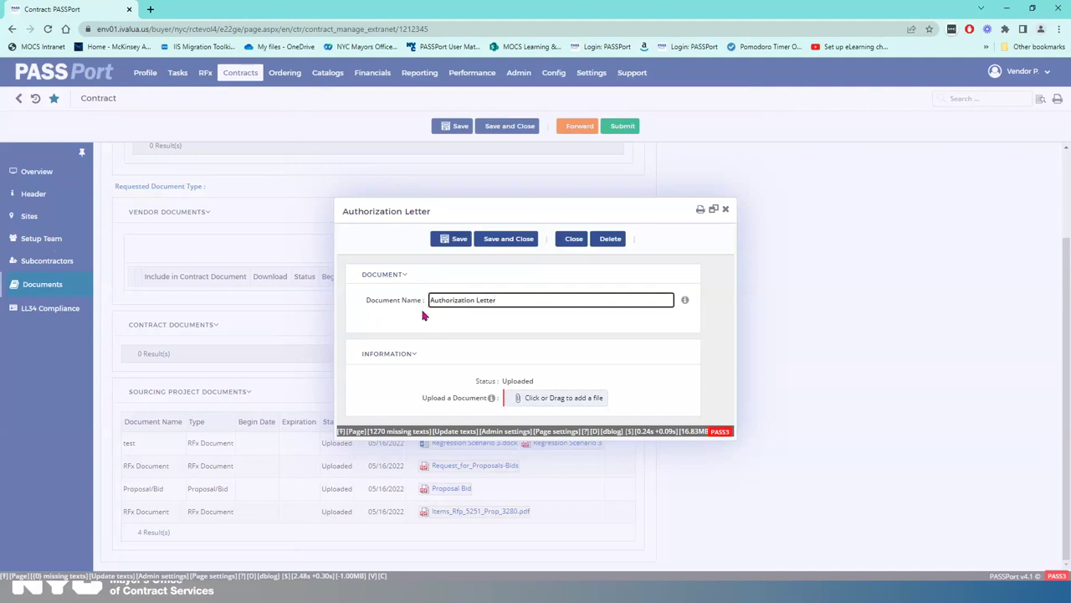
{"action": "left_click", "coordinate": [538, 405]}
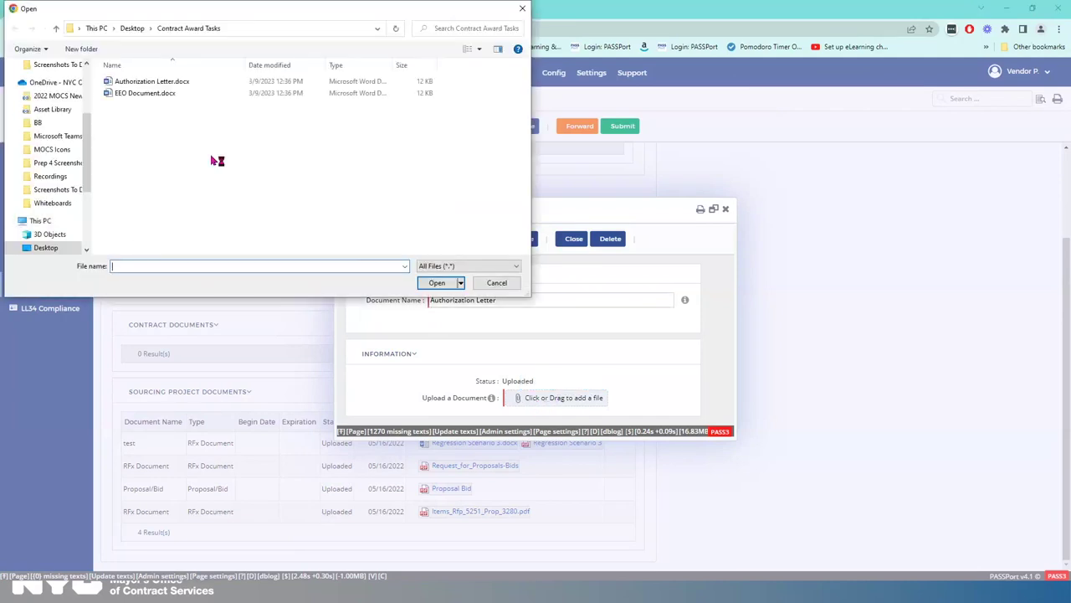
{"action": "left_click", "coordinate": [137, 84]}
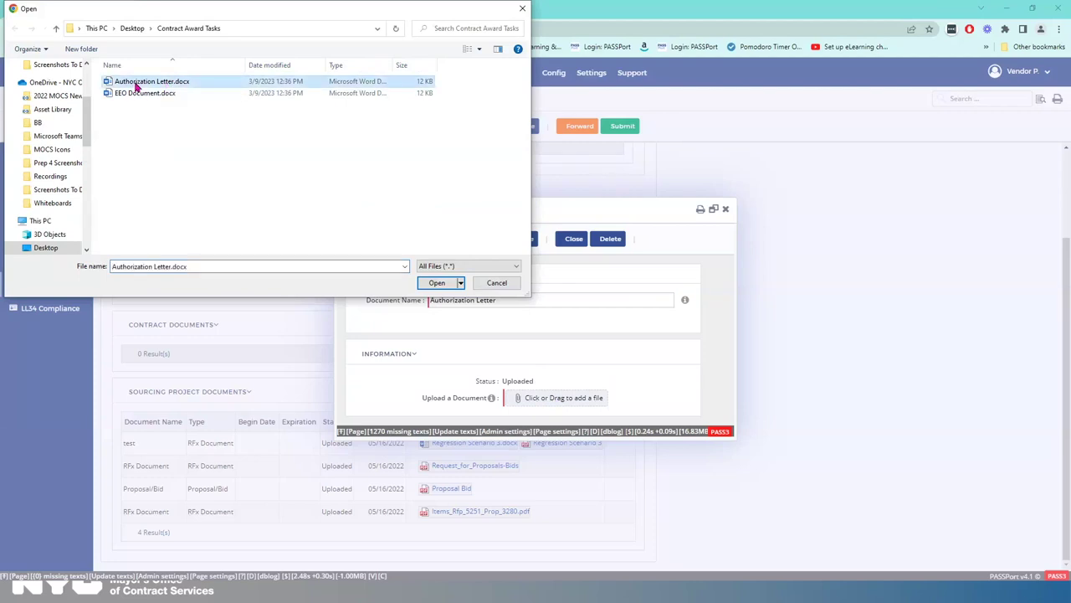
{"action": "left_click", "coordinate": [434, 283]}
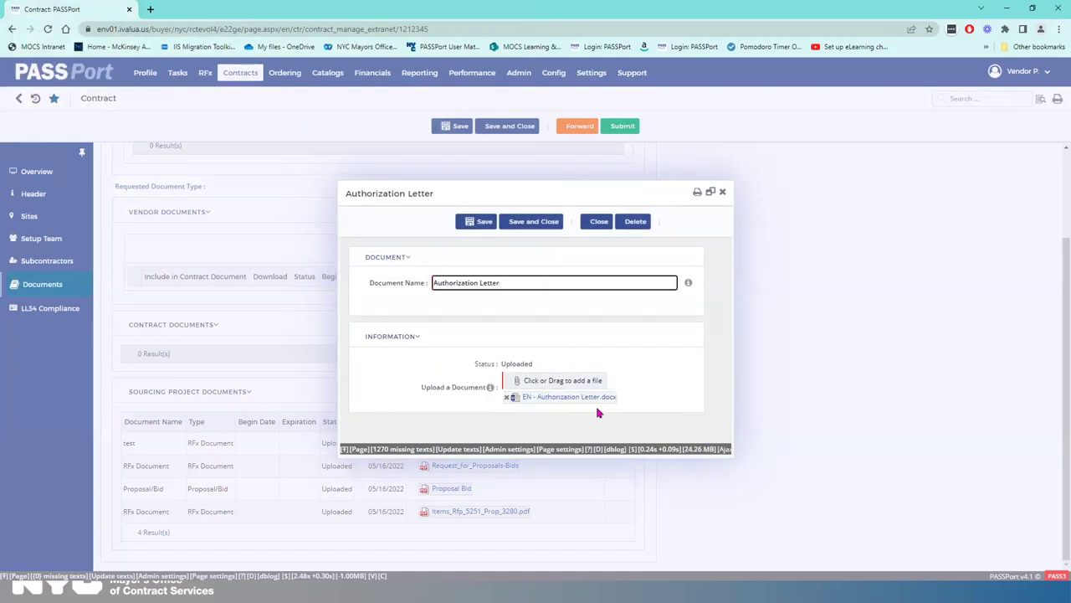
{"action": "left_click", "coordinate": [546, 225]}
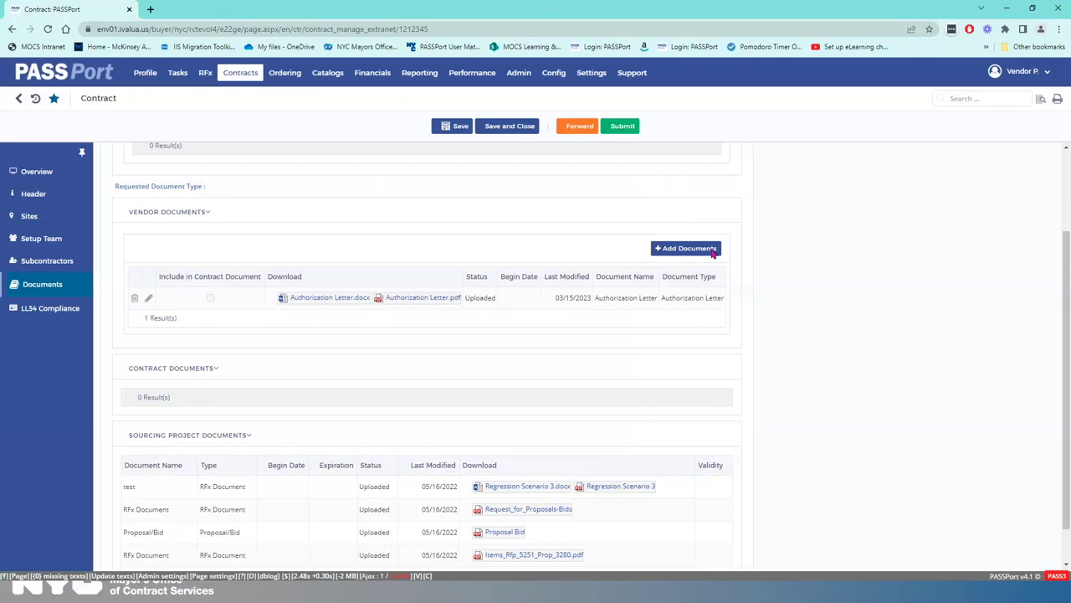
Examine the General Liability Insurance form for a new vendor document, and close it without adding a document
{"action": "left_click", "coordinate": [685, 247]}
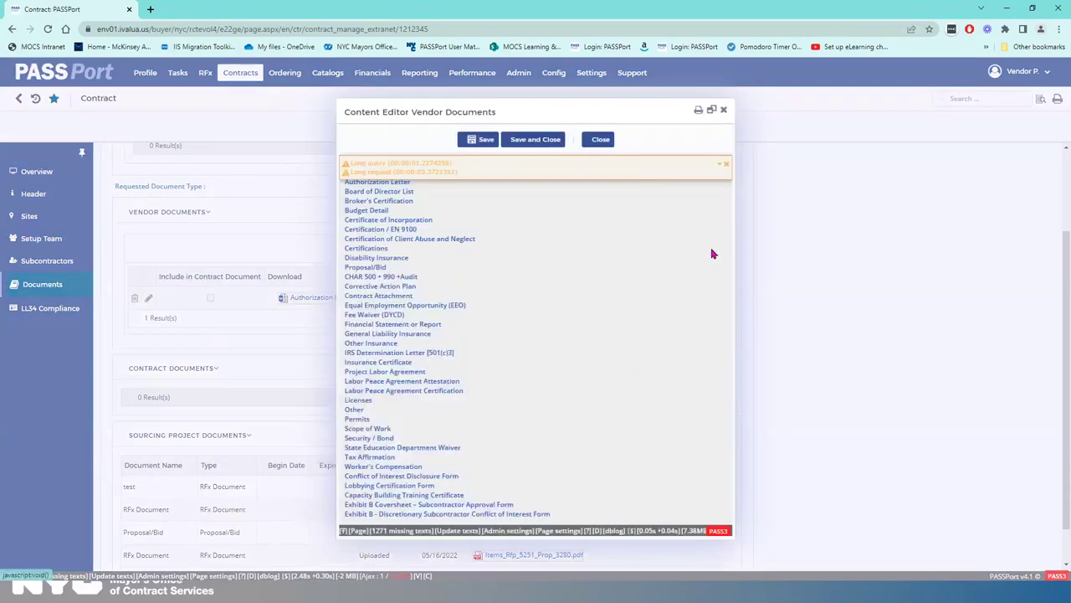
{"action": "left_click", "coordinate": [727, 167]}
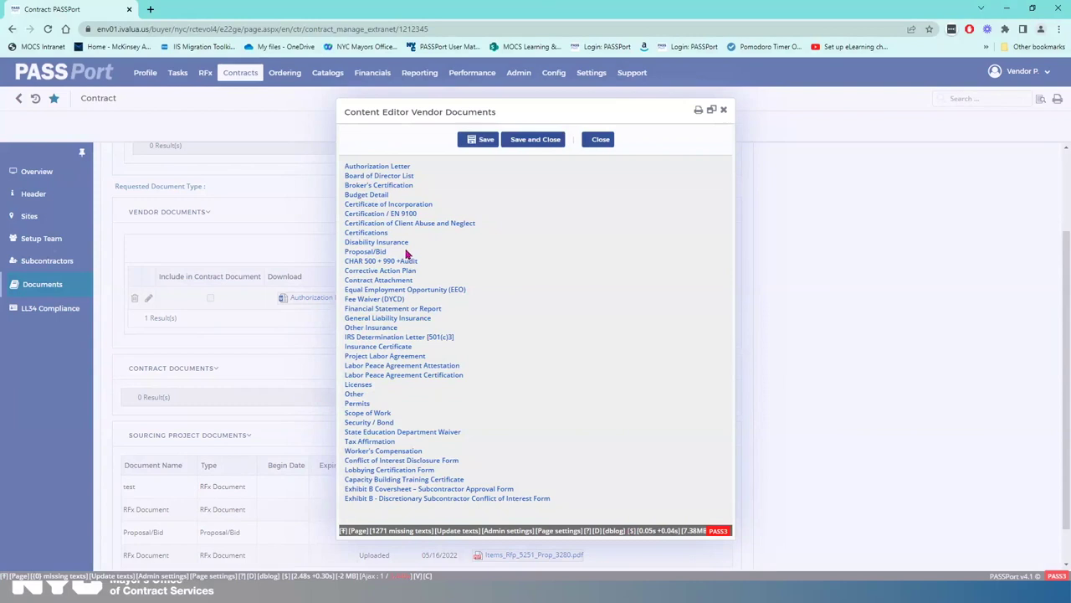
{"action": "left_click", "coordinate": [388, 320]}
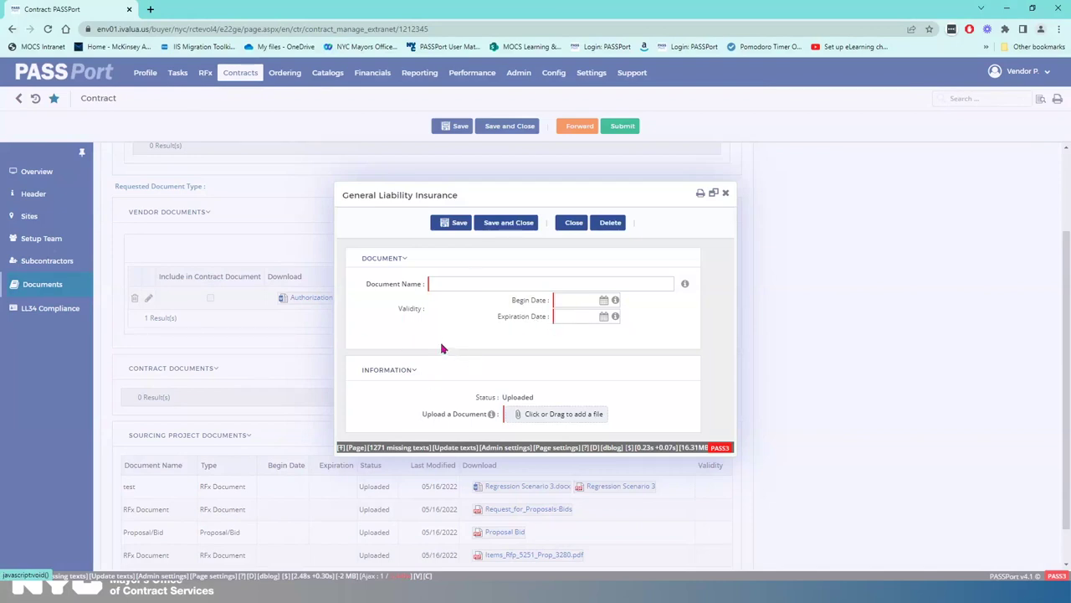
{"action": "left_click", "coordinate": [574, 223]}
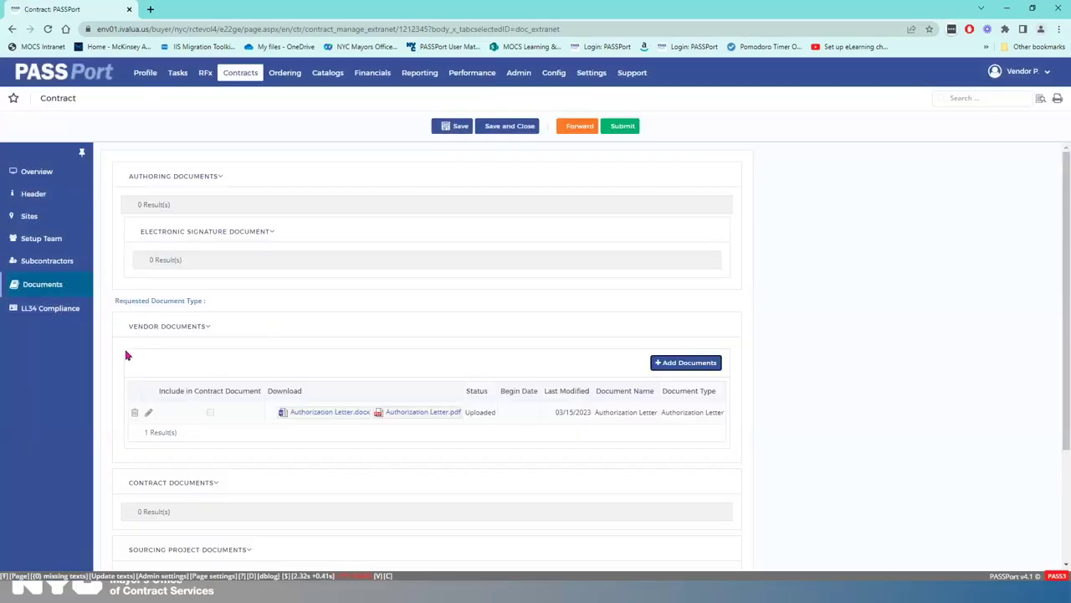
In the LL34 compliance section, mark the CEO, CFO and COO as excluded officers and clear all three exclusions again
{"action": "left_click", "coordinate": [50, 311]}
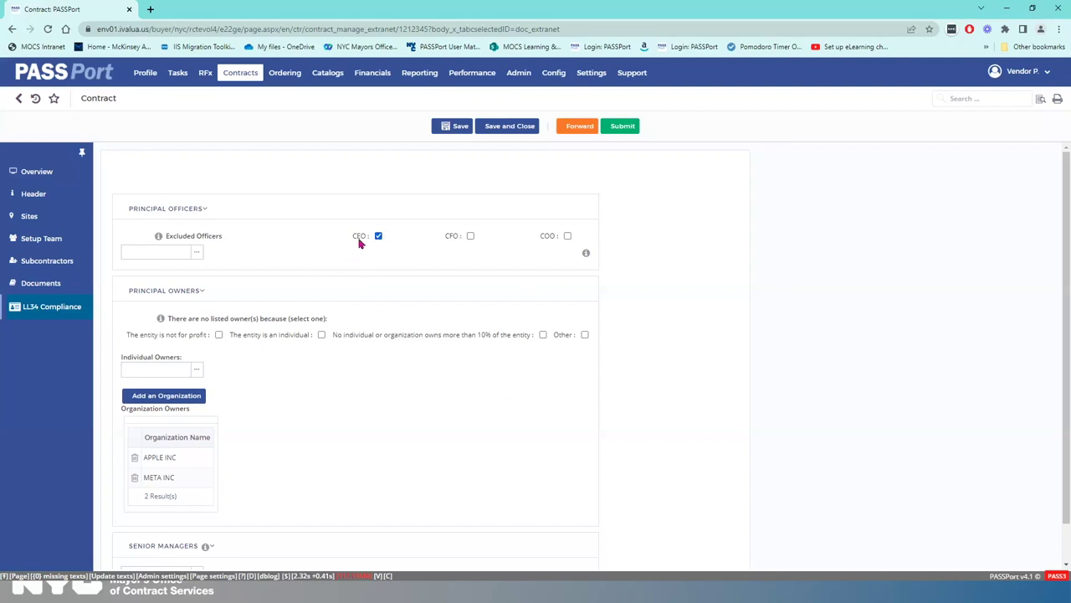
{"action": "left_click", "coordinate": [470, 237]}
{"action": "left_click", "coordinate": [568, 236]}
{"action": "left_click", "coordinate": [567, 237]}
{"action": "left_click", "coordinate": [471, 237]}
{"action": "left_click", "coordinate": [378, 237]}
Select all four available contacts as principal officers, and try to remove the officer listed first
{"action": "left_click", "coordinate": [196, 252]}
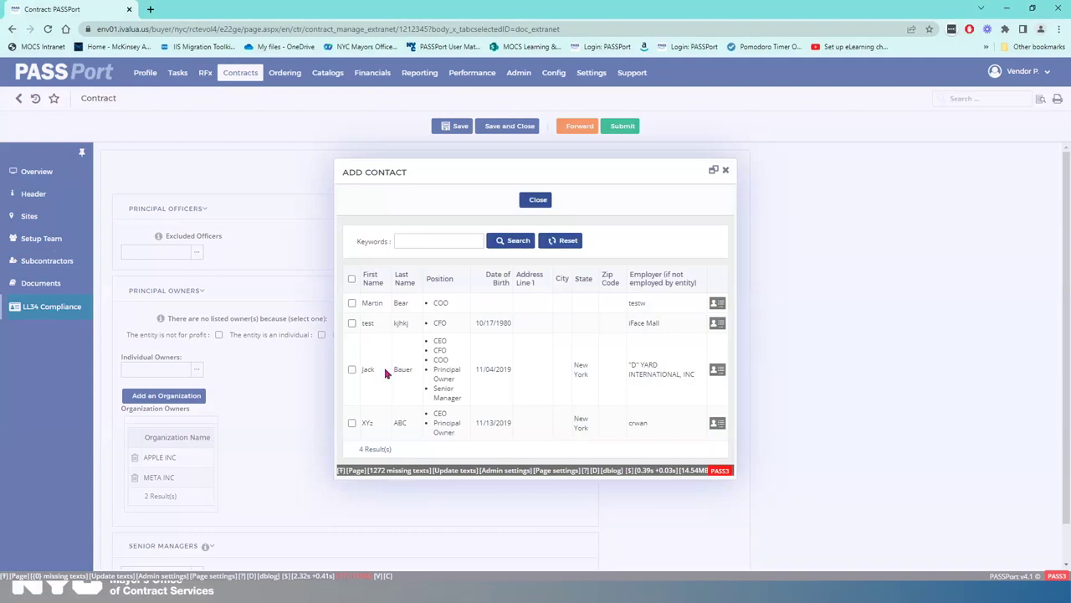
{"action": "left_click", "coordinate": [351, 303]}
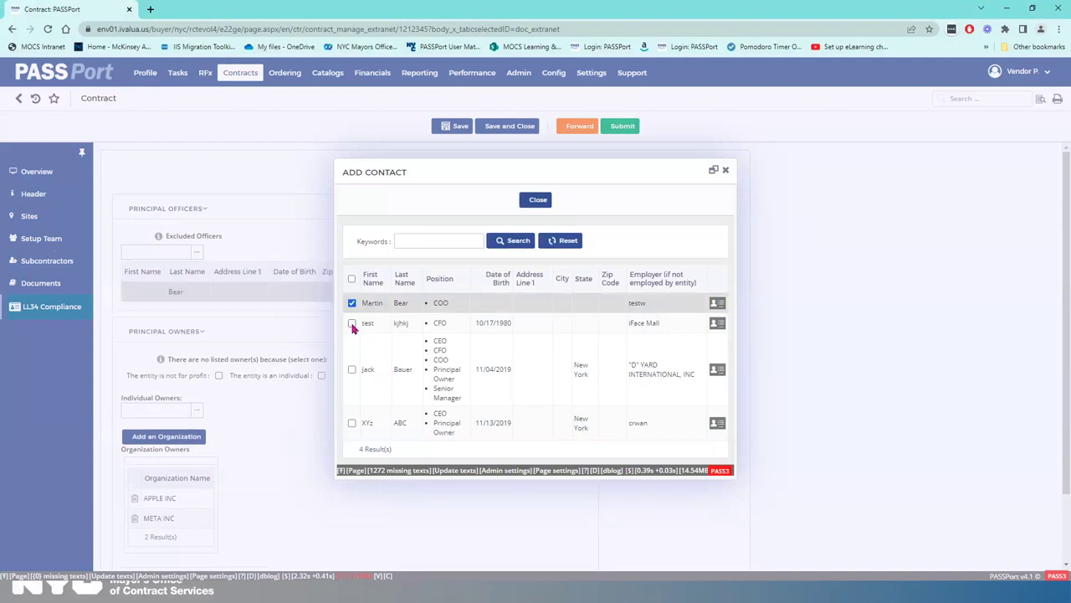
{"action": "left_click", "coordinate": [352, 323]}
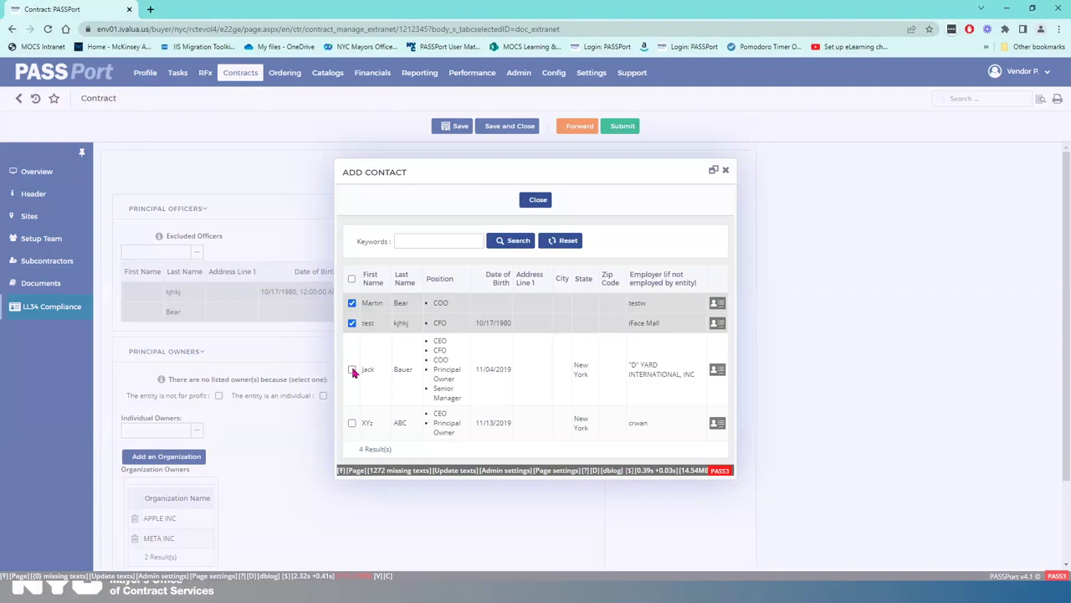
{"action": "left_click", "coordinate": [351, 369]}
{"action": "left_click", "coordinate": [352, 422]}
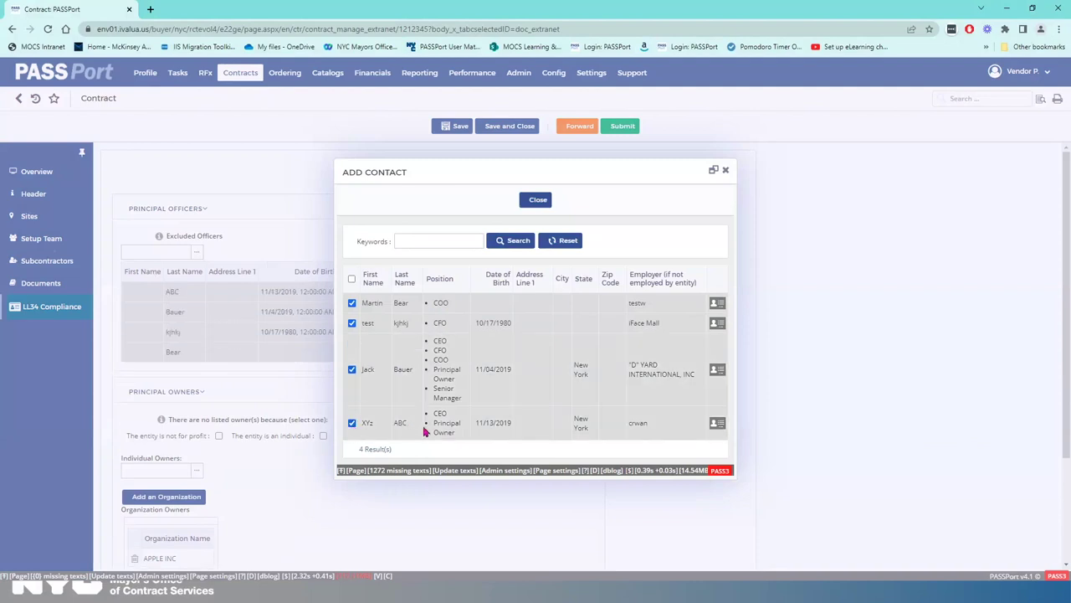
{"action": "left_click", "coordinate": [538, 202]}
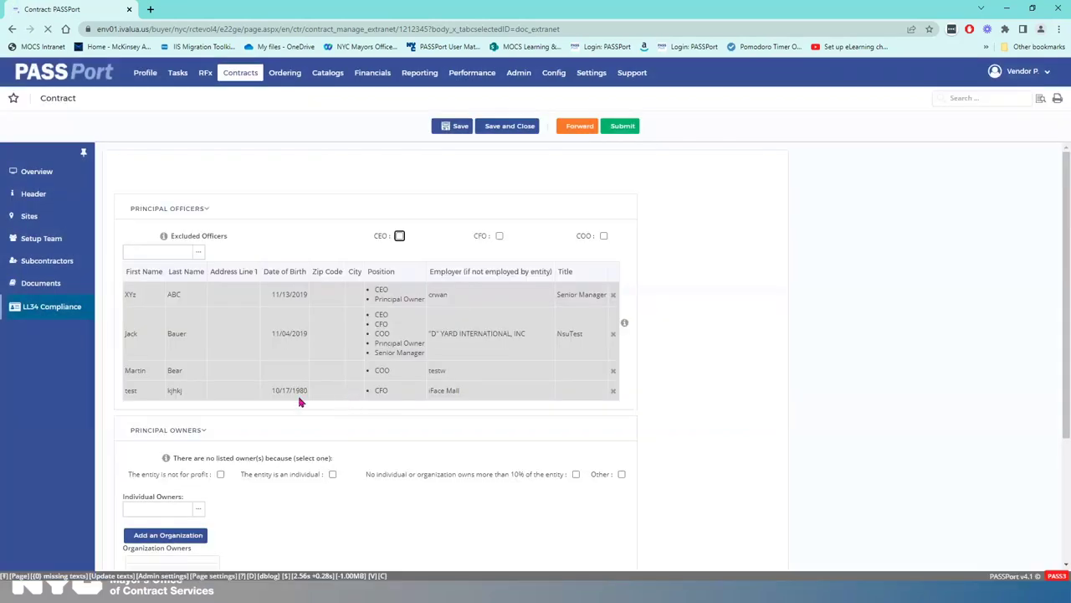
{"action": "left_click", "coordinate": [613, 295]}
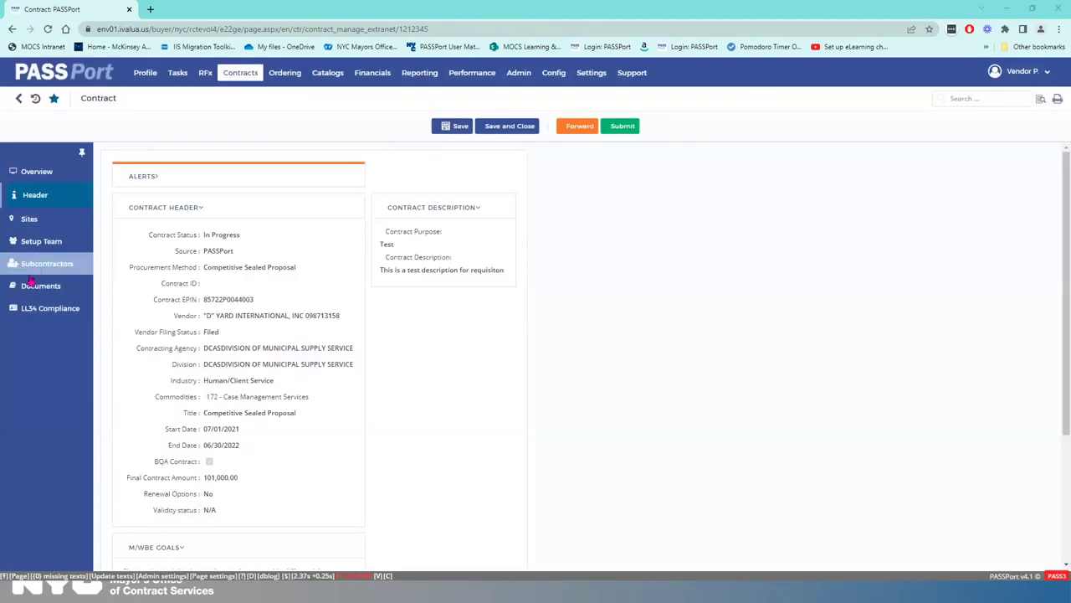
Add the first and third available contacts as principal officers in the LL34 compliance section, and save the contract
{"action": "left_click", "coordinate": [34, 308]}
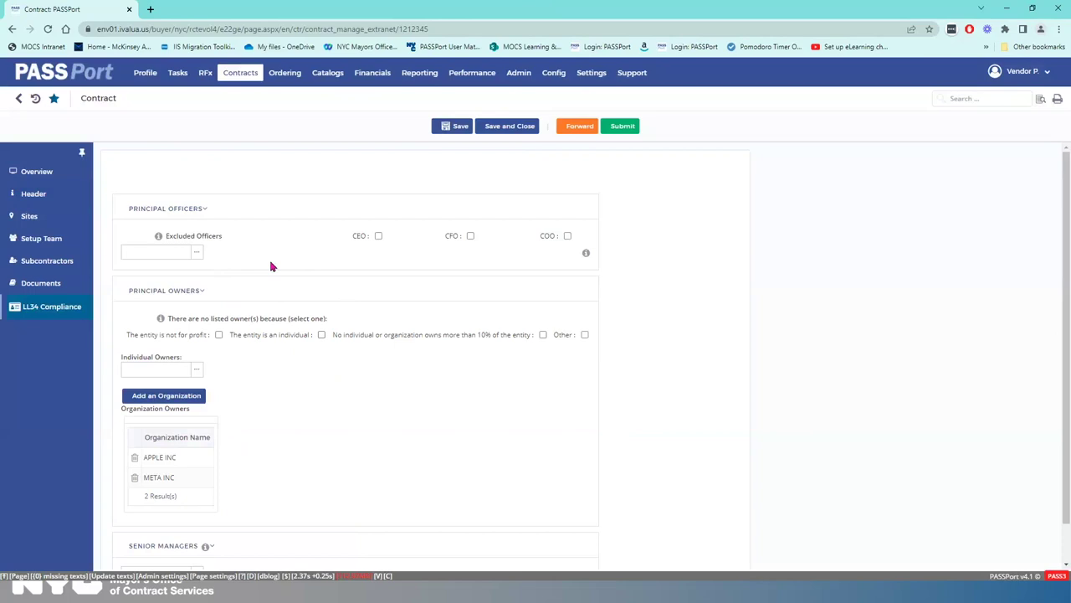
{"action": "left_click", "coordinate": [197, 253]}
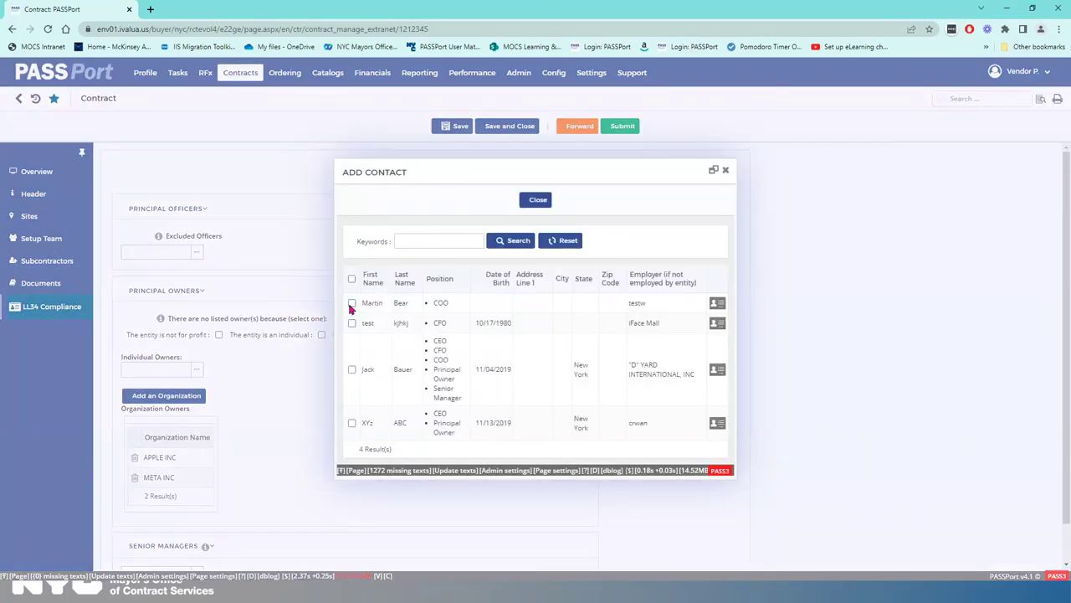
{"action": "left_click", "coordinate": [352, 303]}
{"action": "left_click", "coordinate": [351, 369]}
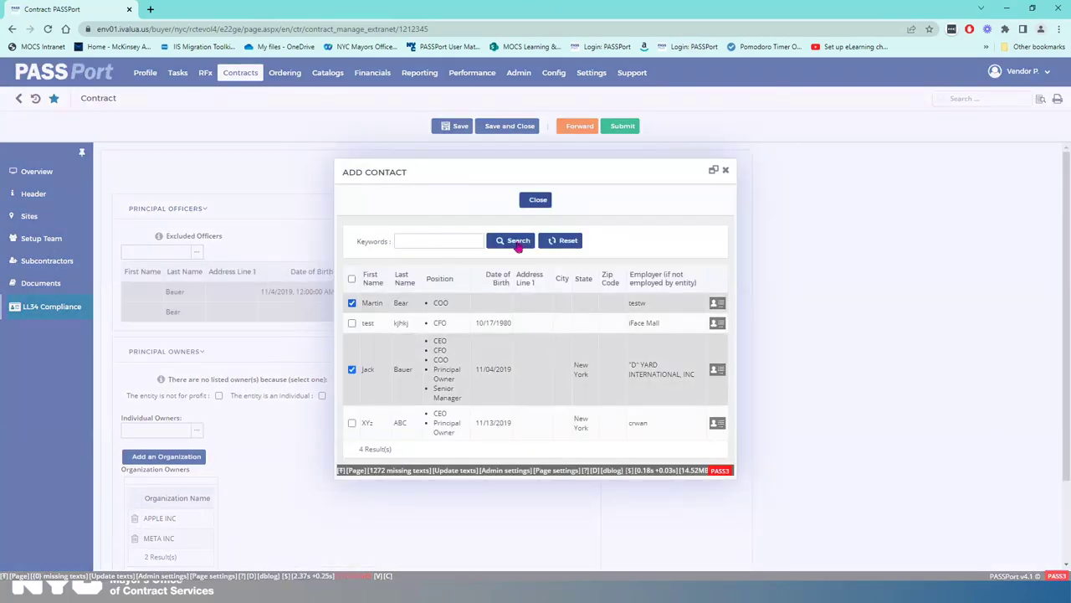
{"action": "left_click", "coordinate": [540, 201]}
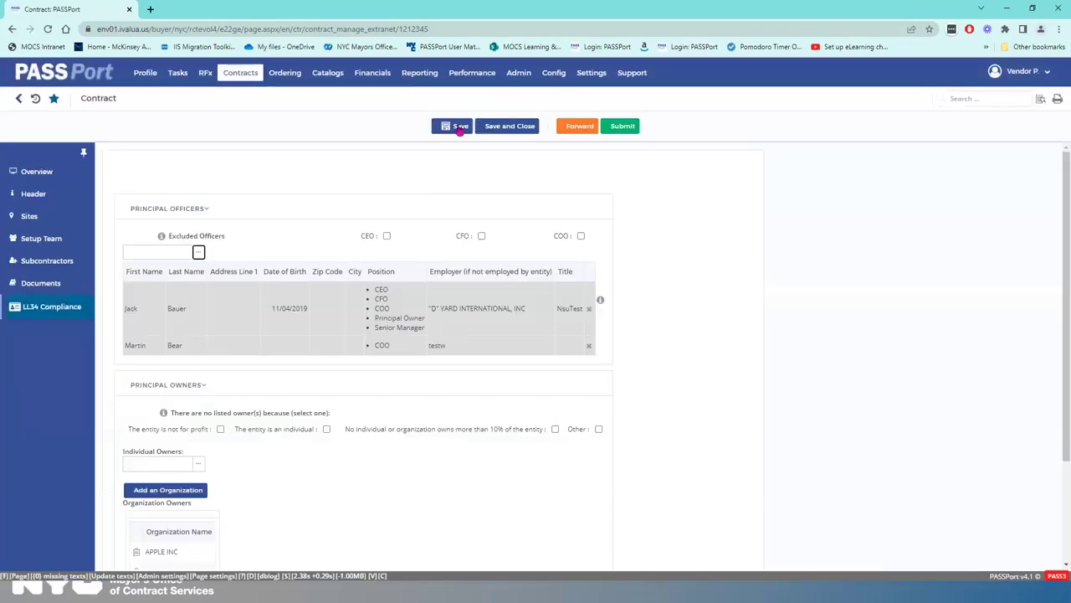
{"action": "left_click", "coordinate": [460, 127]}
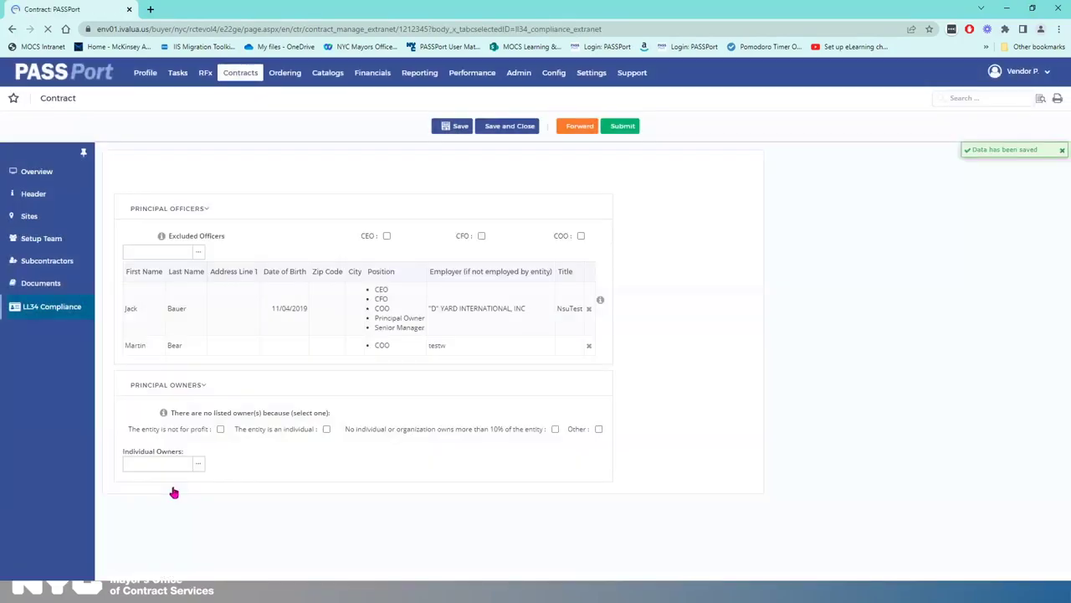
Give not for profit and Other as the reasons for no listed principal owners, with the explanation "This is my explanation."
{"action": "scroll", "coordinate": [208, 359], "scroll_direction": "down", "scroll_amount": 2}
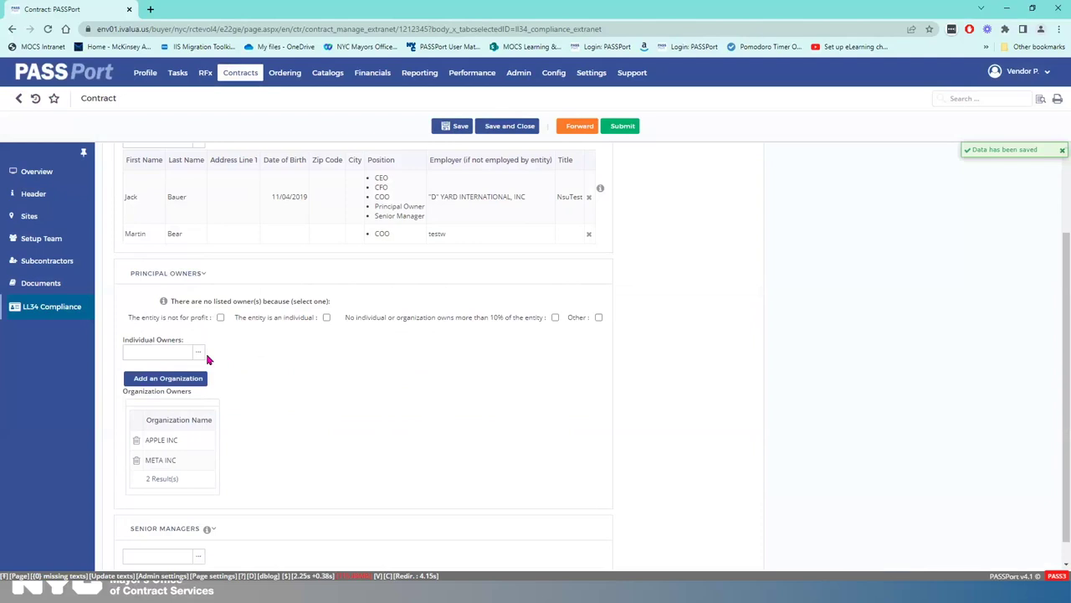
{"action": "scroll", "coordinate": [213, 359], "scroll_direction": "down", "scroll_amount": 1}
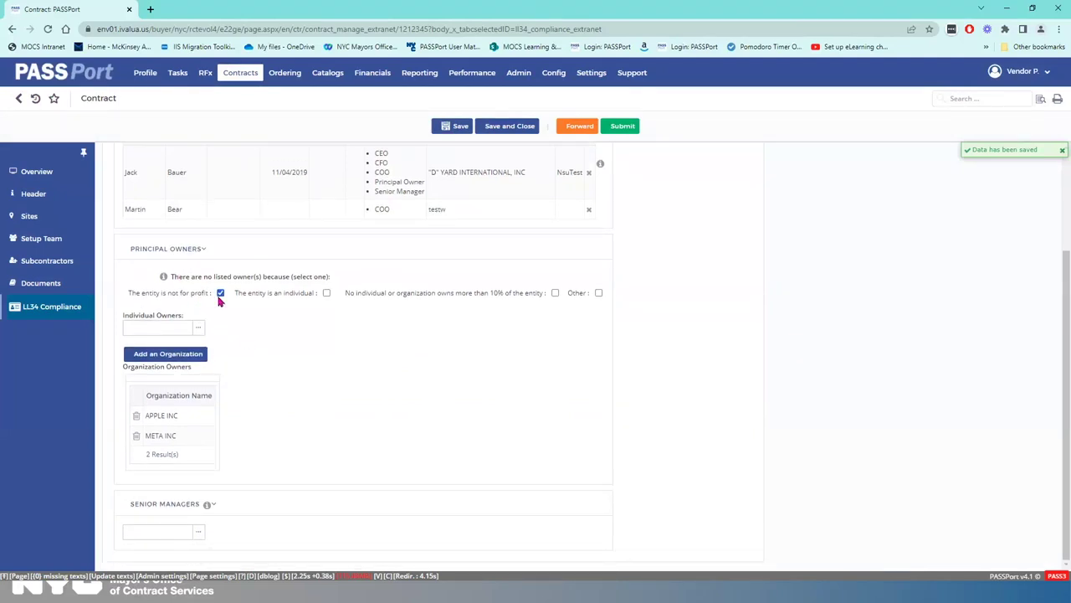
{"action": "left_click", "coordinate": [599, 294]}
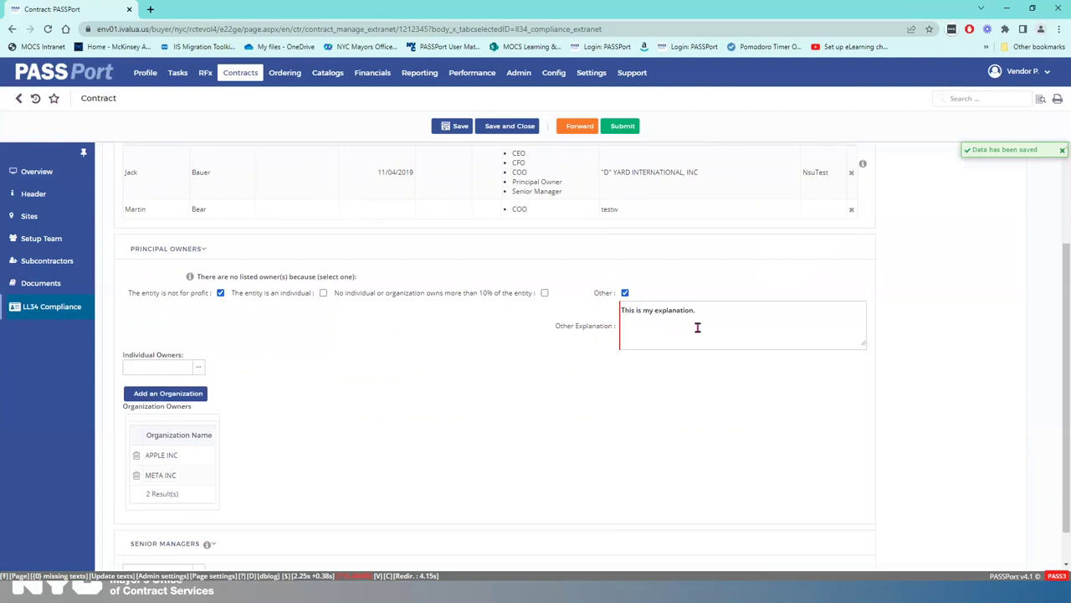
Add the first available contact as an individual owner under the principal owners, and save the contract
{"action": "left_click", "coordinate": [199, 371]}
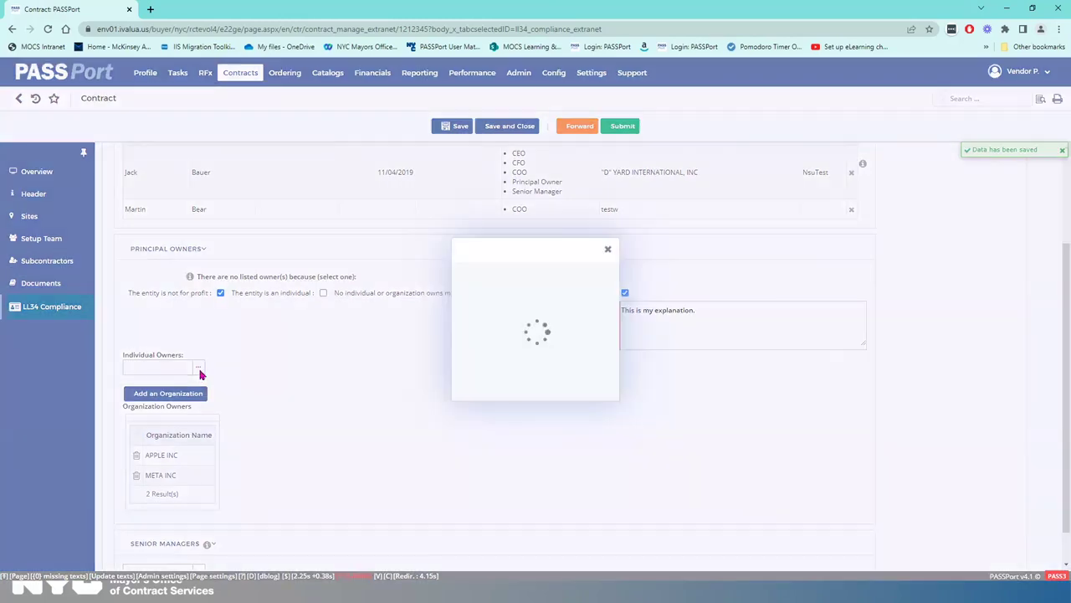
{"action": "left_click", "coordinate": [329, 338]}
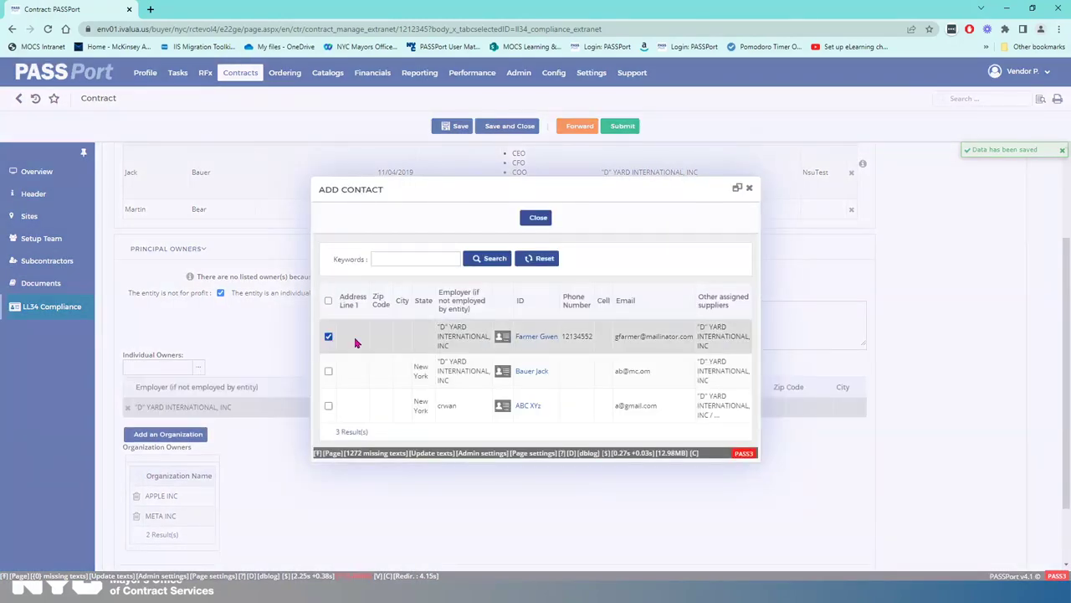
{"action": "left_click", "coordinate": [540, 219]}
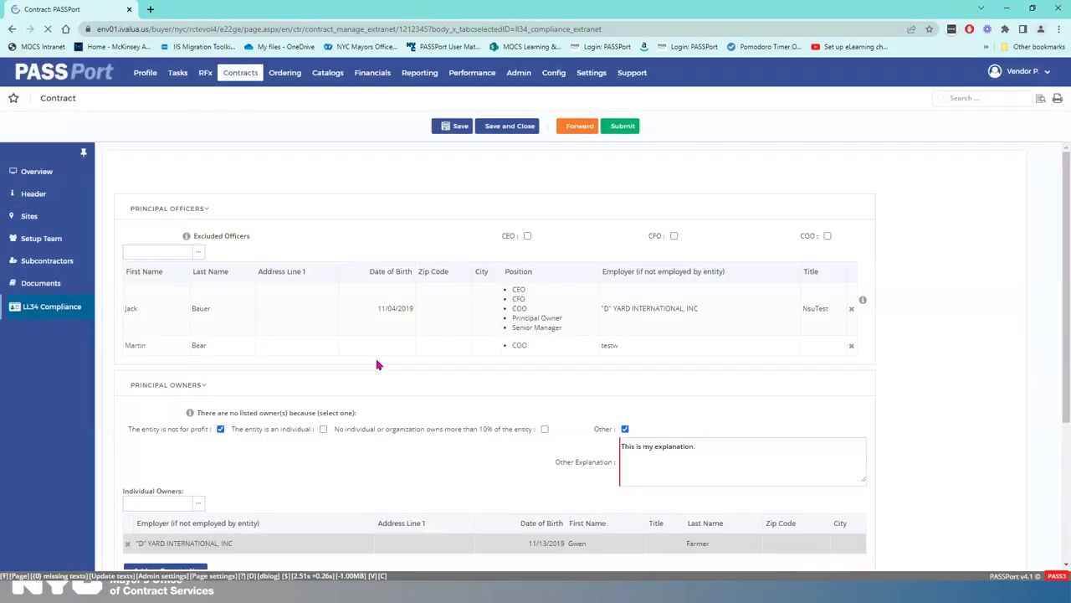
{"action": "left_click", "coordinate": [458, 128]}
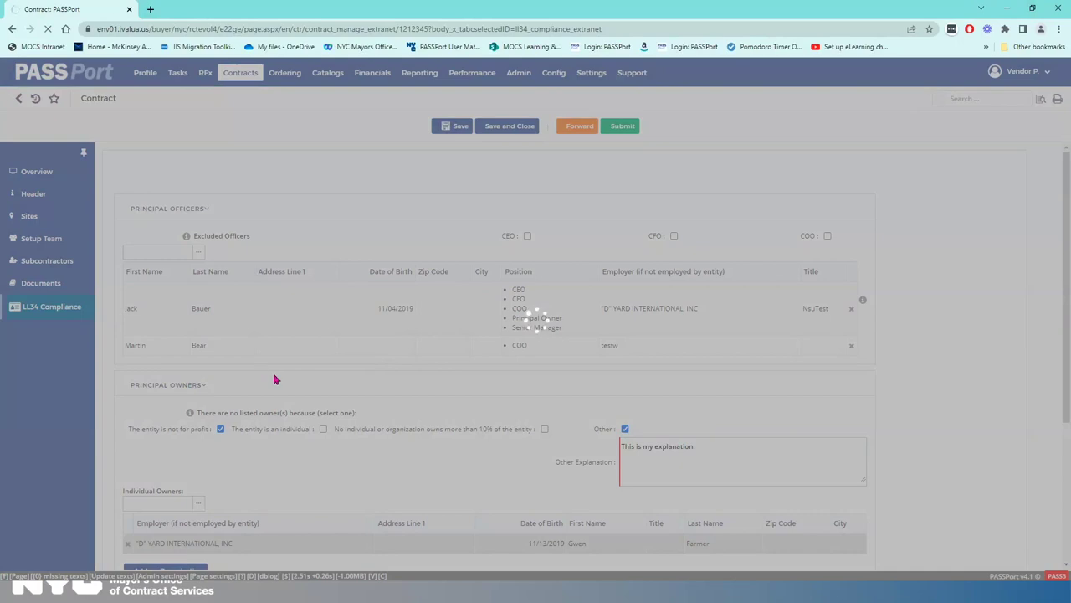
View the form for adding an organization owner without saving one, and delete META INC from the organization owners
{"action": "scroll", "coordinate": [277, 376], "scroll_direction": "down", "scroll_amount": 3}
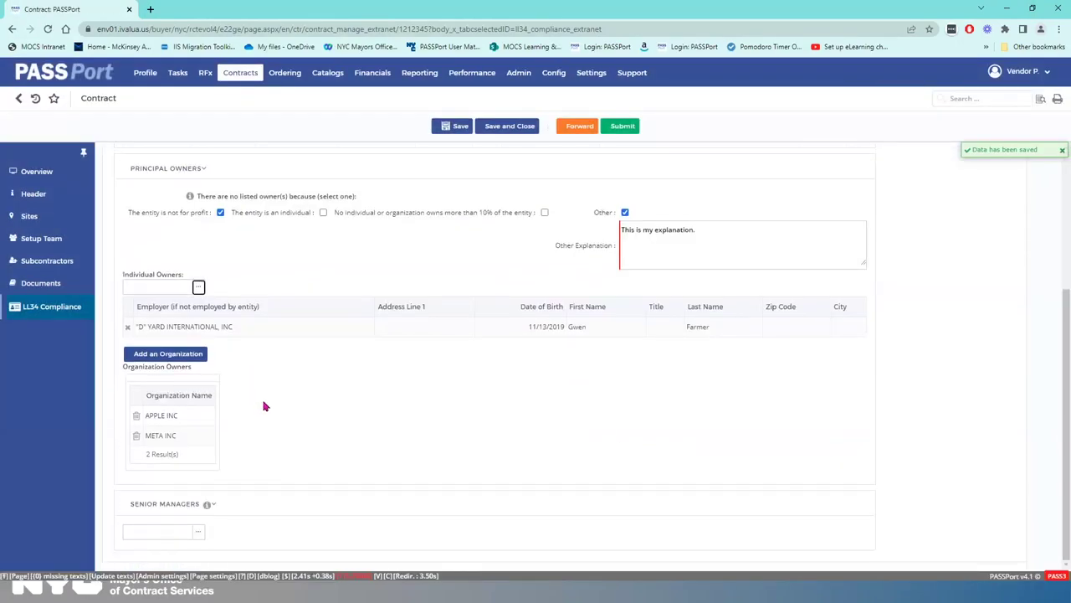
{"action": "left_click", "coordinate": [166, 360]}
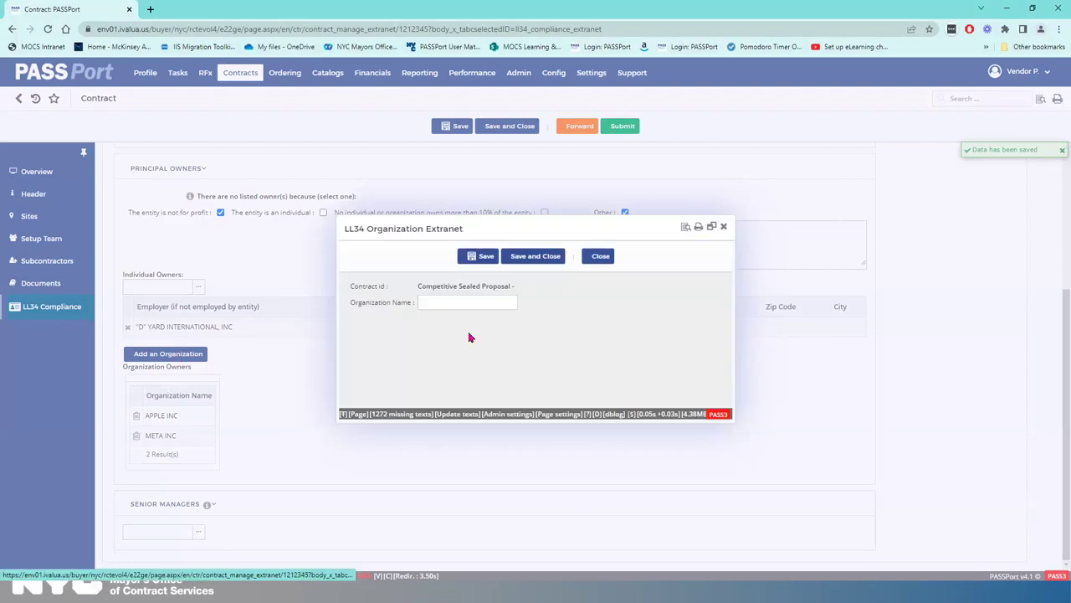
{"action": "left_click", "coordinate": [724, 226]}
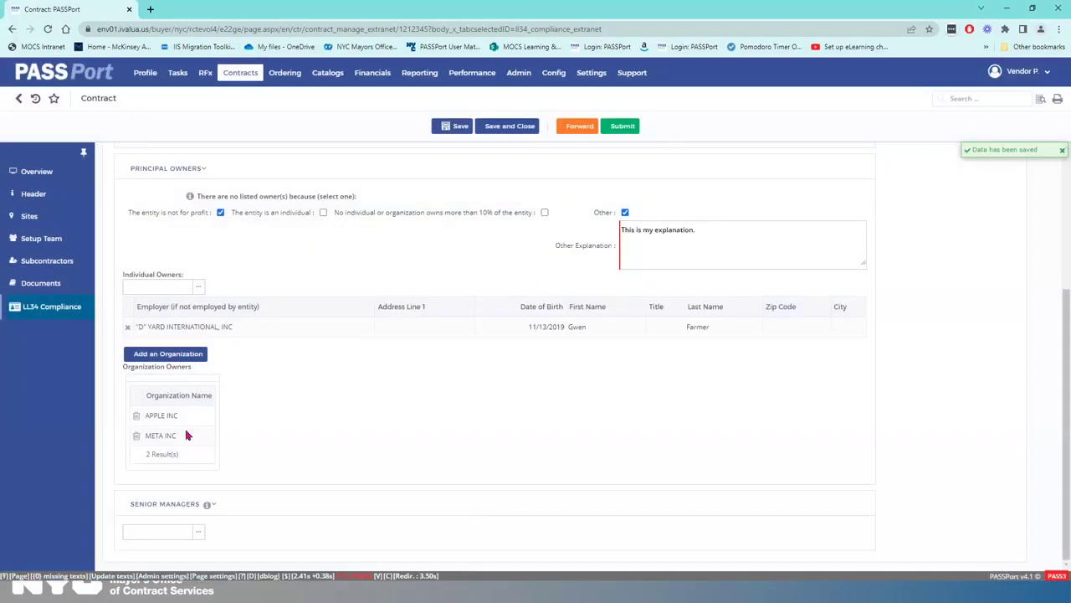
{"action": "left_click", "coordinate": [137, 438]}
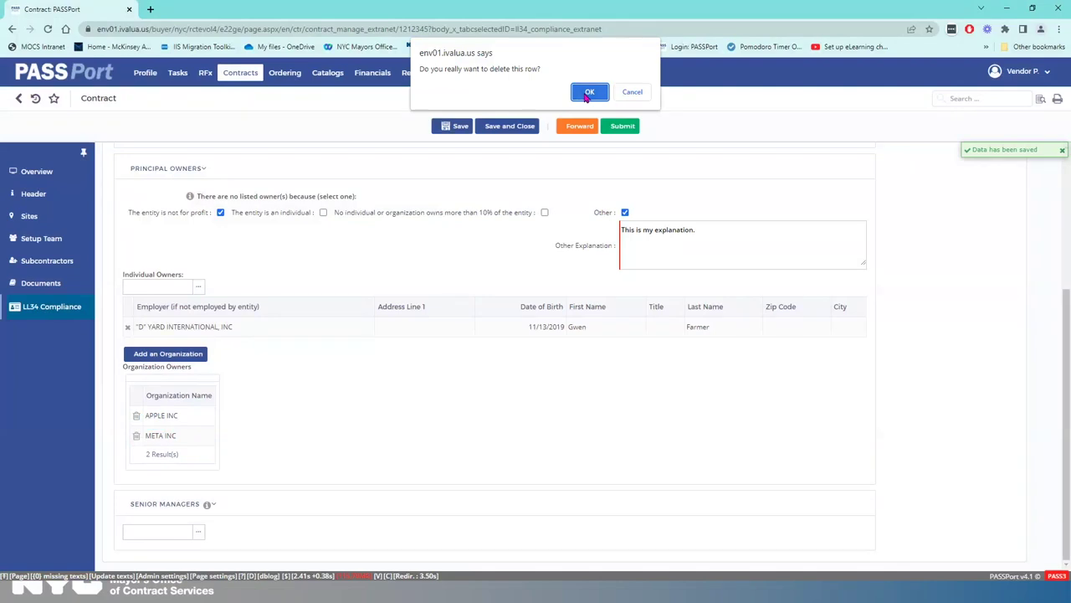
{"action": "left_click", "coordinate": [589, 92]}
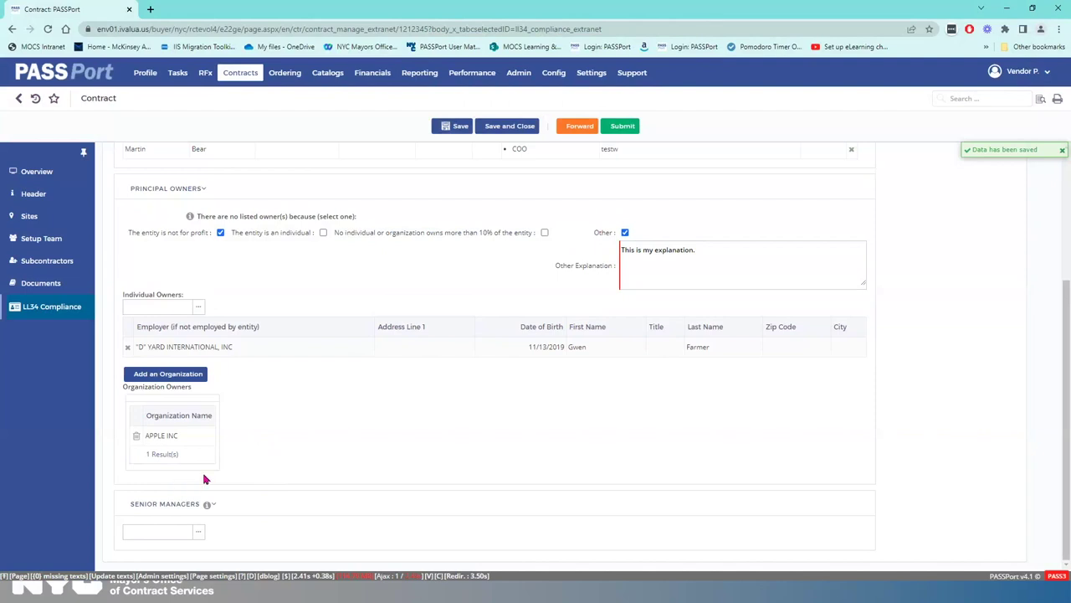
Add the first available contact as a senior manager, and save the LL34 compliance information
{"action": "left_click", "coordinate": [199, 534]}
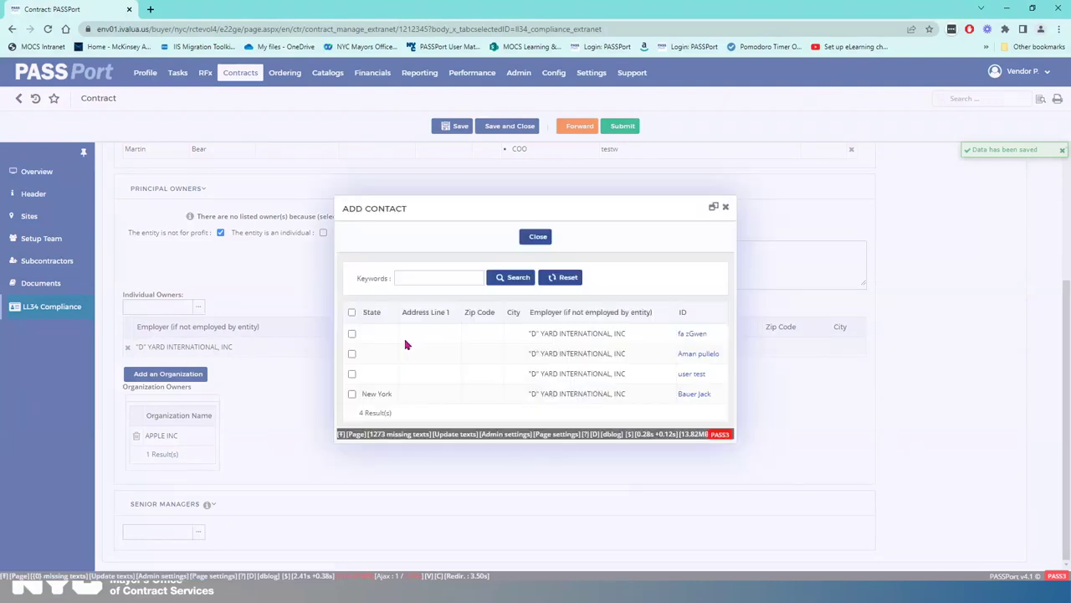
{"action": "left_click", "coordinate": [352, 334]}
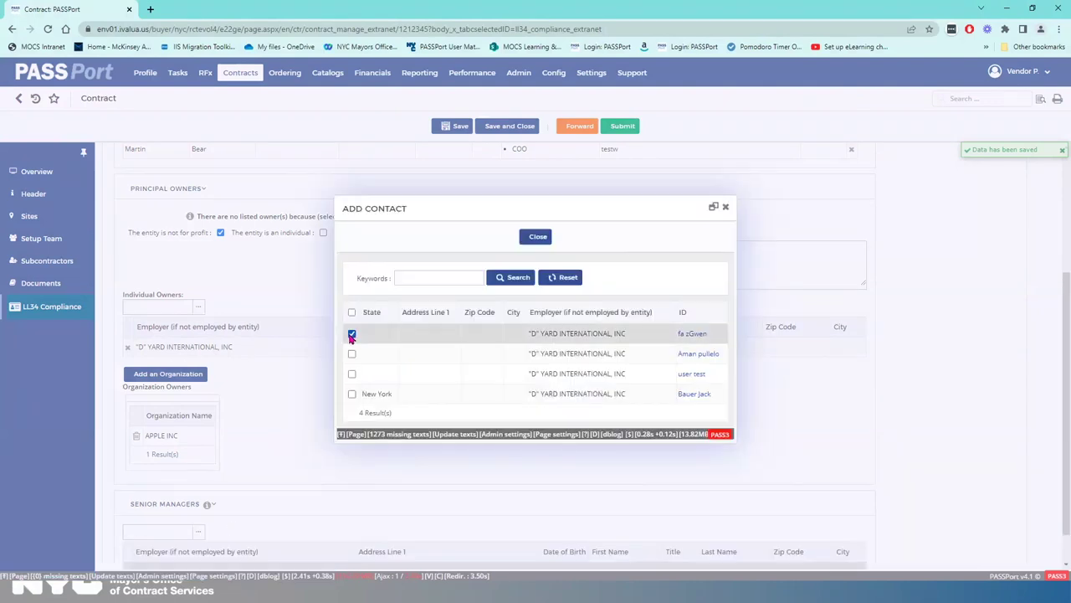
{"action": "left_click", "coordinate": [536, 241]}
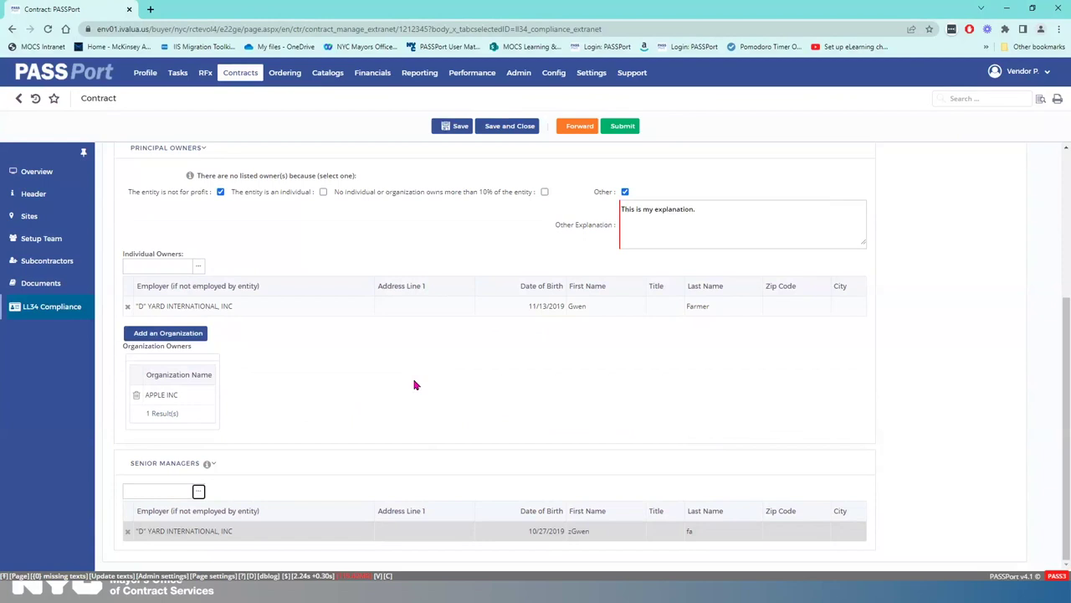
{"action": "left_click", "coordinate": [451, 131]}
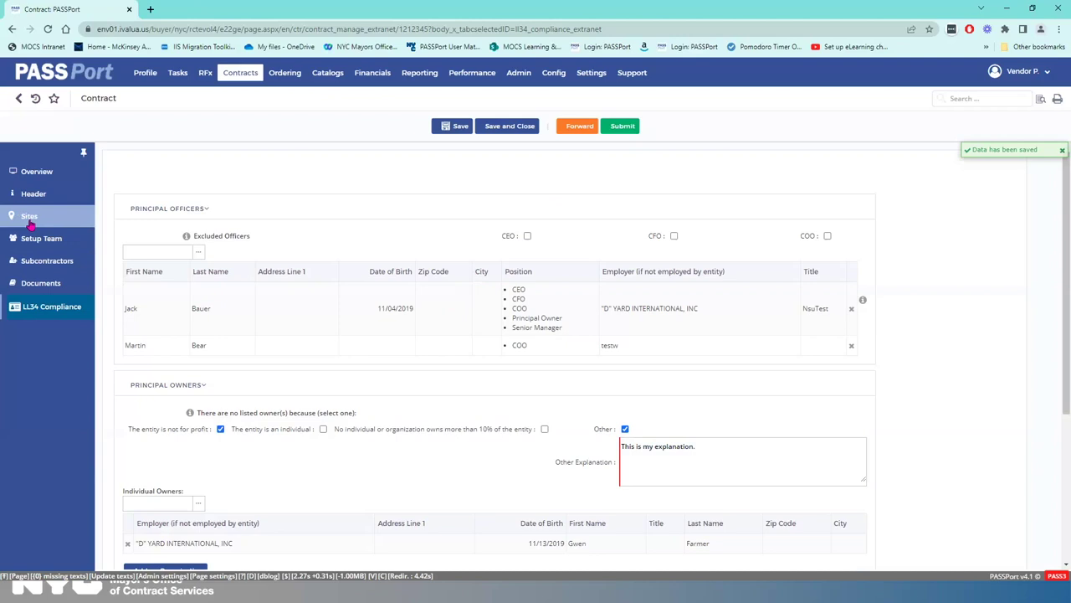
Submit the completed contract sections, and review the award milestones in the contract overview
{"action": "left_click", "coordinate": [622, 128]}
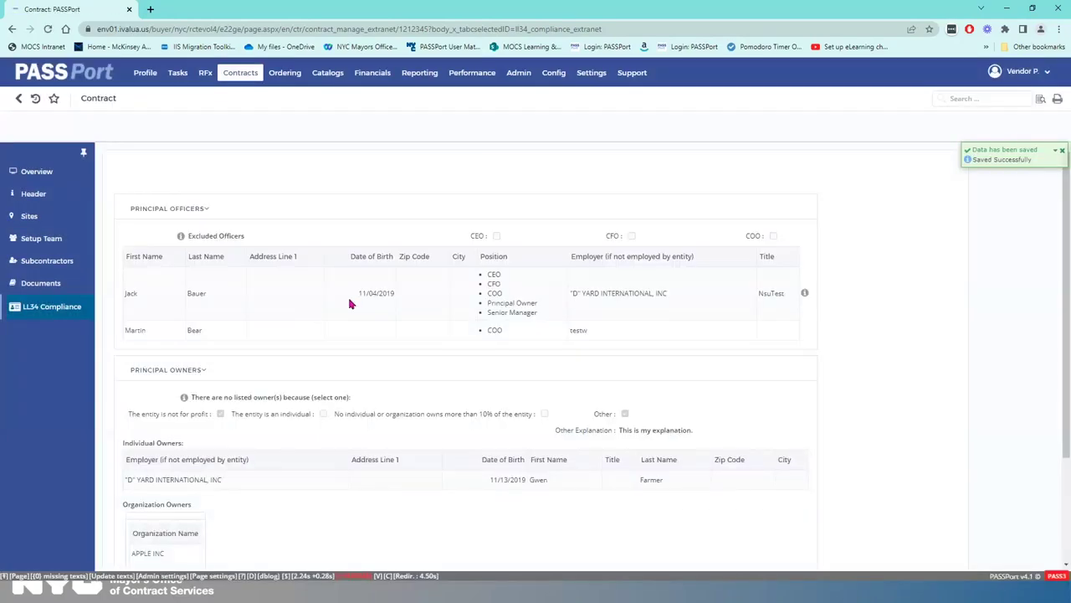
{"action": "left_click", "coordinate": [36, 174]}
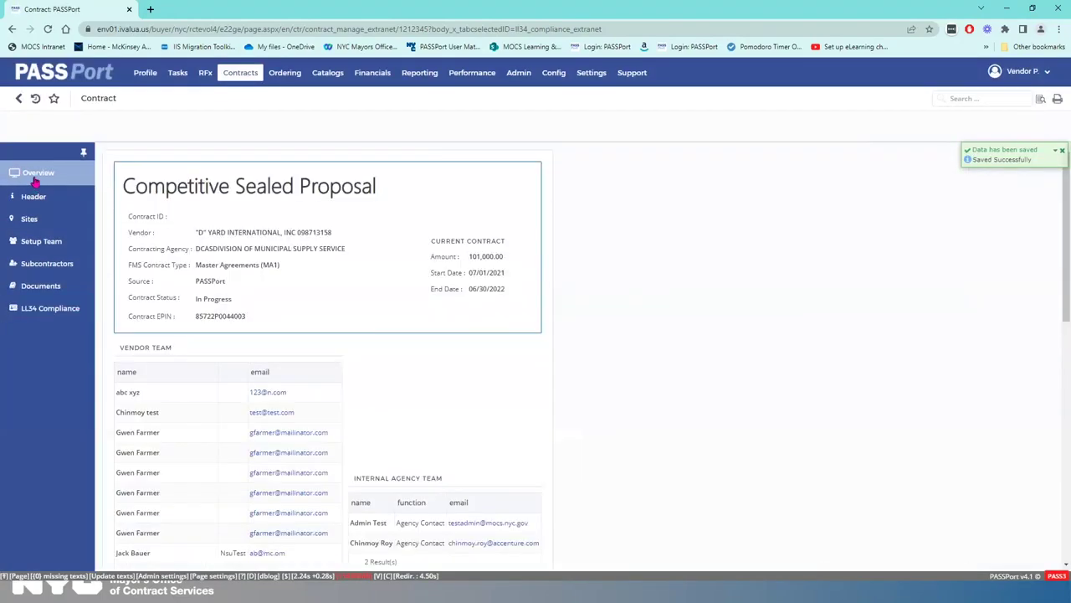
{"action": "scroll", "coordinate": [243, 389], "scroll_direction": "down", "scroll_amount": 5}
{"action": "scroll", "coordinate": [243, 389], "scroll_direction": "down", "scroll_amount": 3}
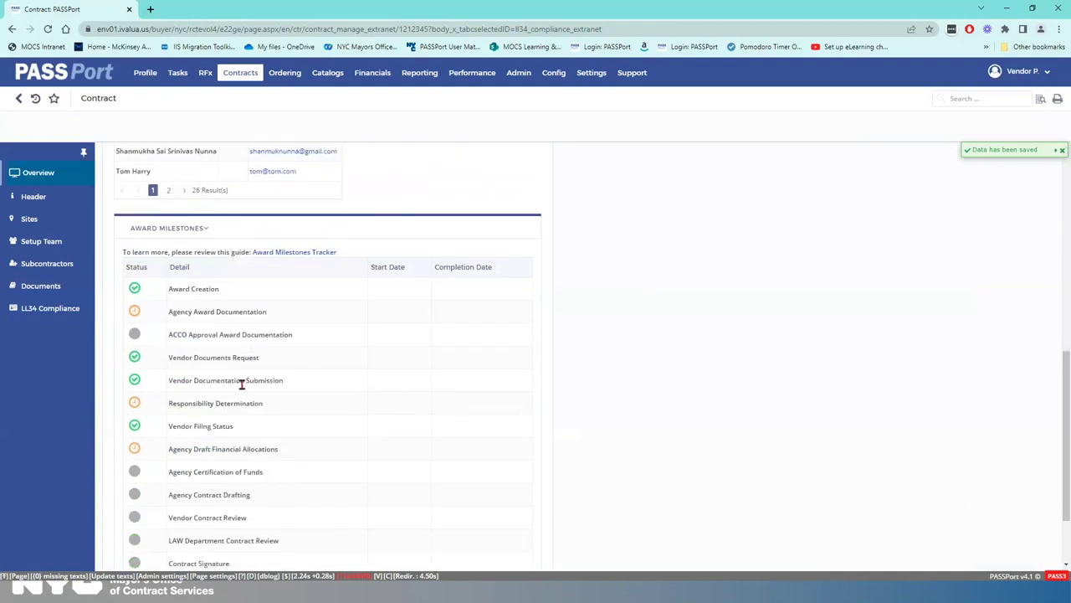
Check the Vendor Documentation Submission milestone, and open the bookmarked Document Add VCSig page
{"action": "scroll", "coordinate": [241, 384], "scroll_direction": "down", "scroll_amount": 1}
{"action": "left_click_drag", "start_coordinate": [169, 325], "coordinate": [296, 329]}
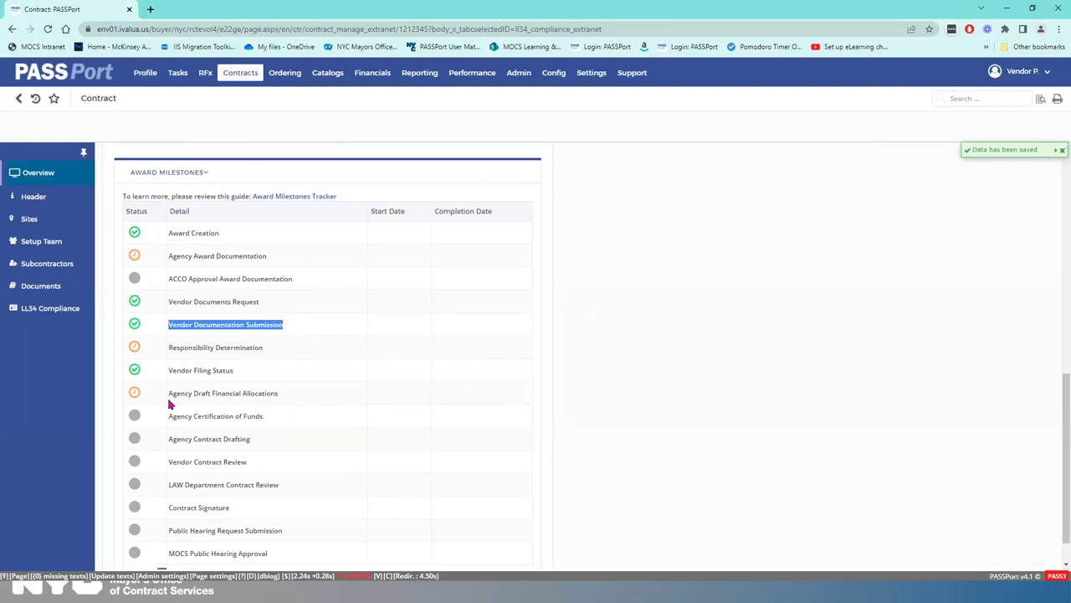
{"action": "left_click", "coordinate": [54, 98]}
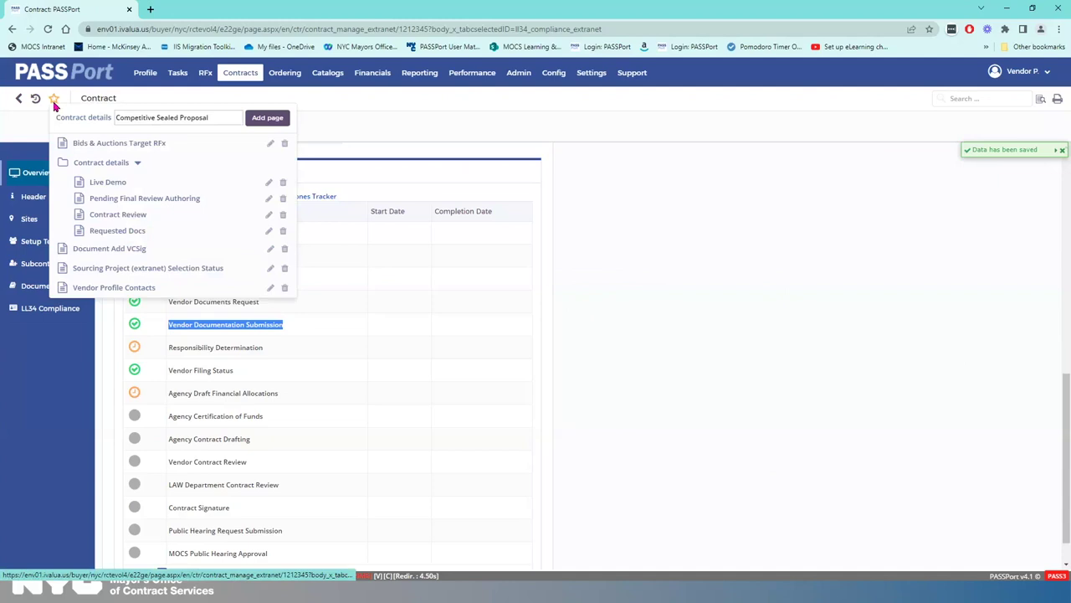
{"action": "left_click", "coordinate": [91, 249]}
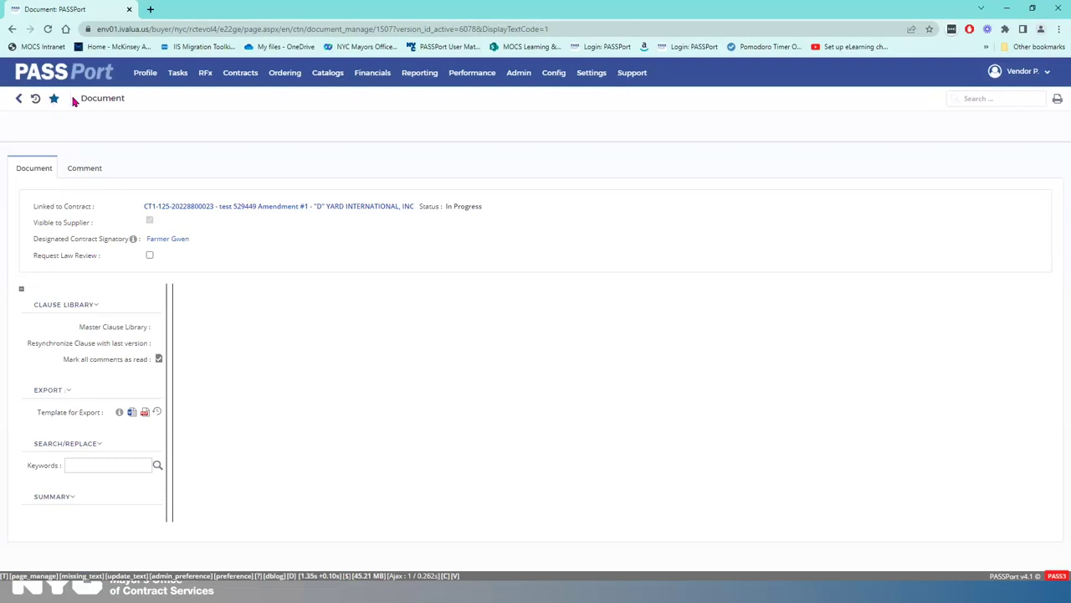
Open the bookmarked Contract Review contract, and examine its authoring documents and the award milestones in its overview
{"action": "left_click", "coordinate": [53, 100]}
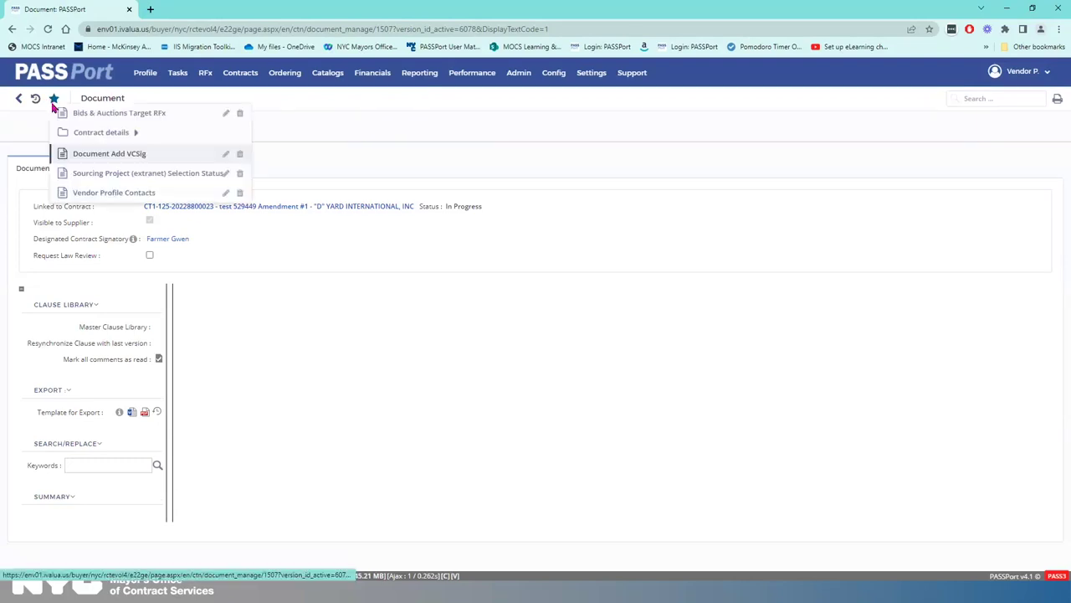
{"action": "left_click", "coordinate": [102, 137]}
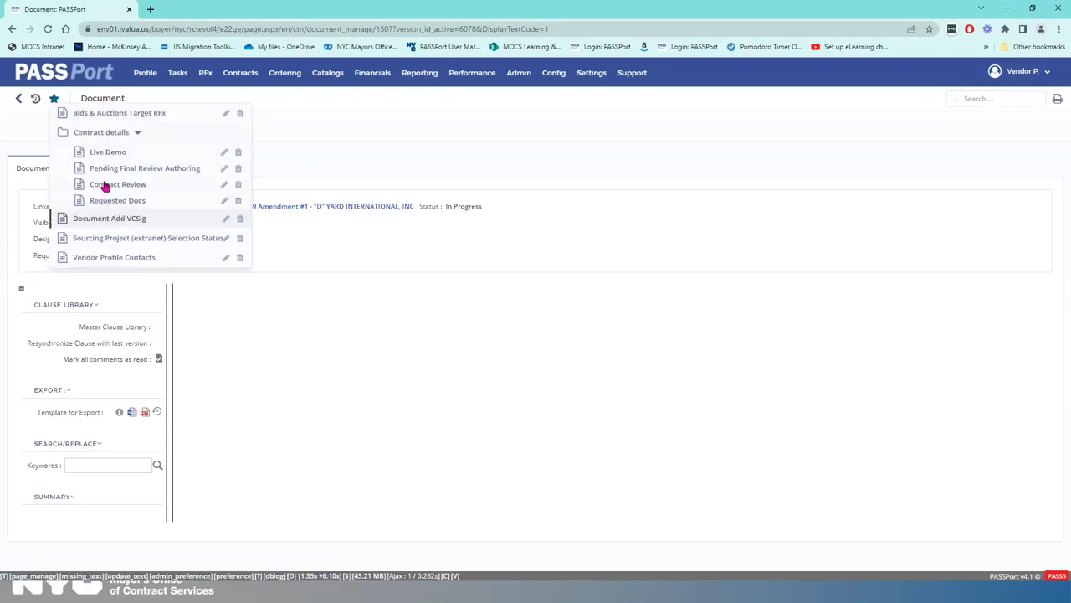
{"action": "left_click", "coordinate": [106, 185]}
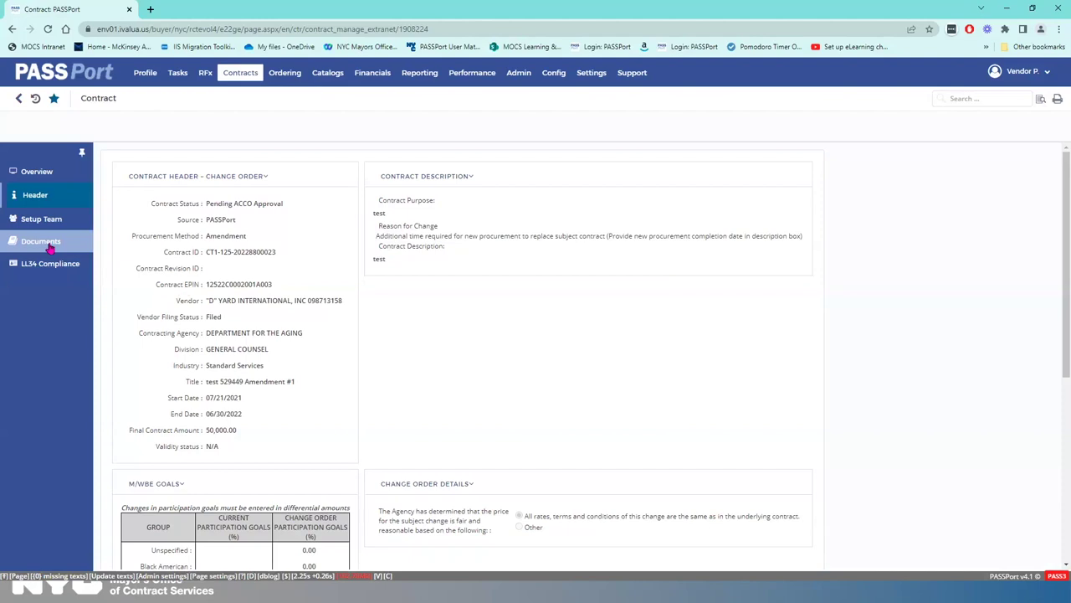
{"action": "left_click", "coordinate": [50, 248]}
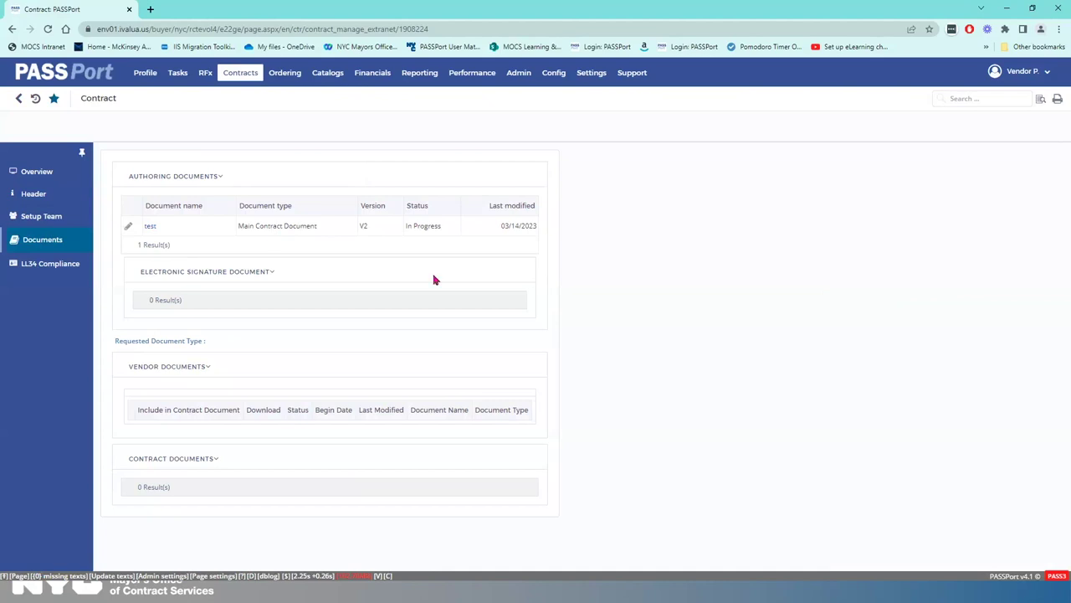
{"action": "left_click", "coordinate": [32, 179]}
{"action": "scroll", "coordinate": [150, 311], "scroll_direction": "down", "scroll_amount": 5}
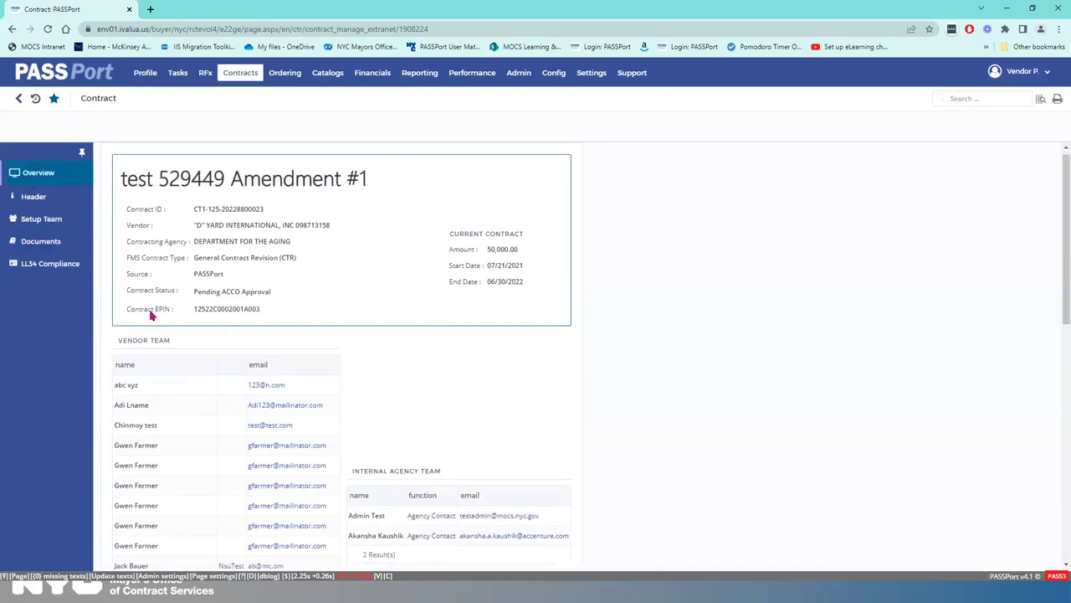
{"action": "scroll", "coordinate": [150, 311], "scroll_direction": "down", "scroll_amount": 4}
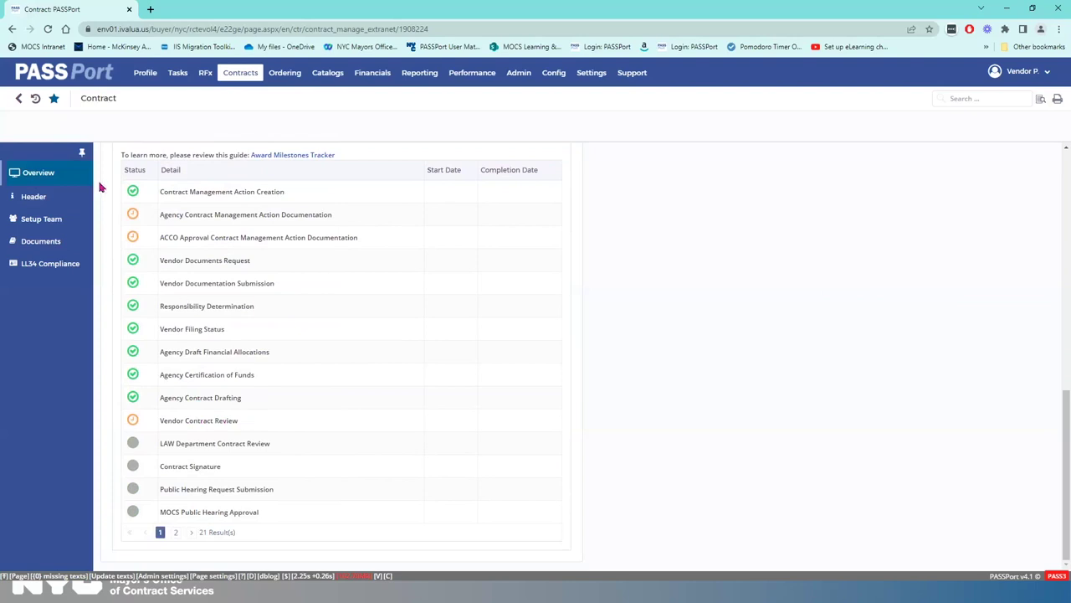
Open the bookmarked Pending Final Review Authoring contract, and examine the award milestones in its overview
{"action": "left_click", "coordinate": [55, 101]}
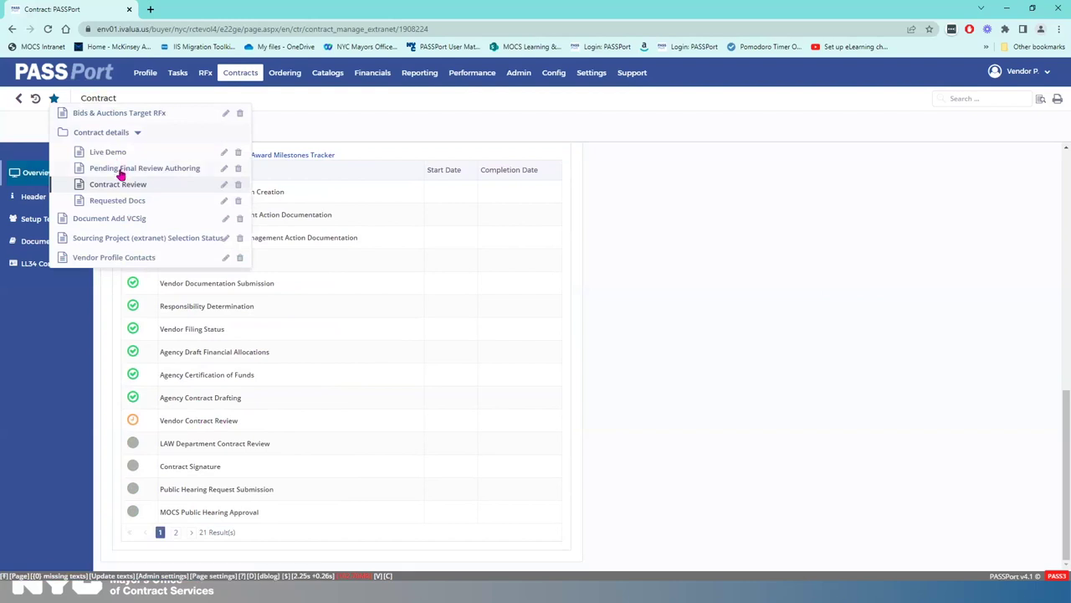
{"action": "left_click", "coordinate": [121, 172]}
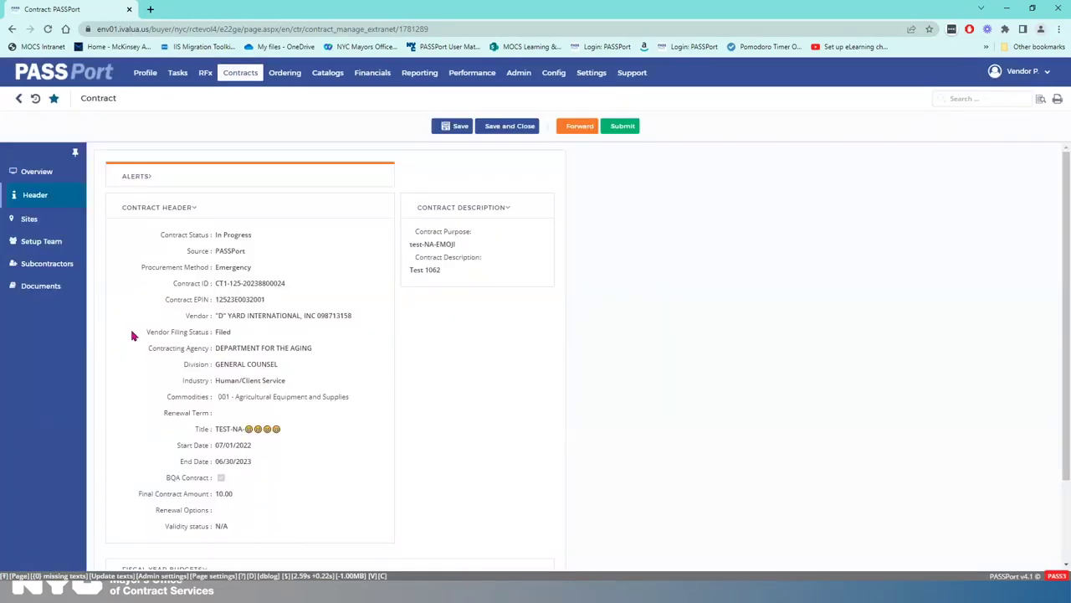
{"action": "left_click", "coordinate": [35, 172]}
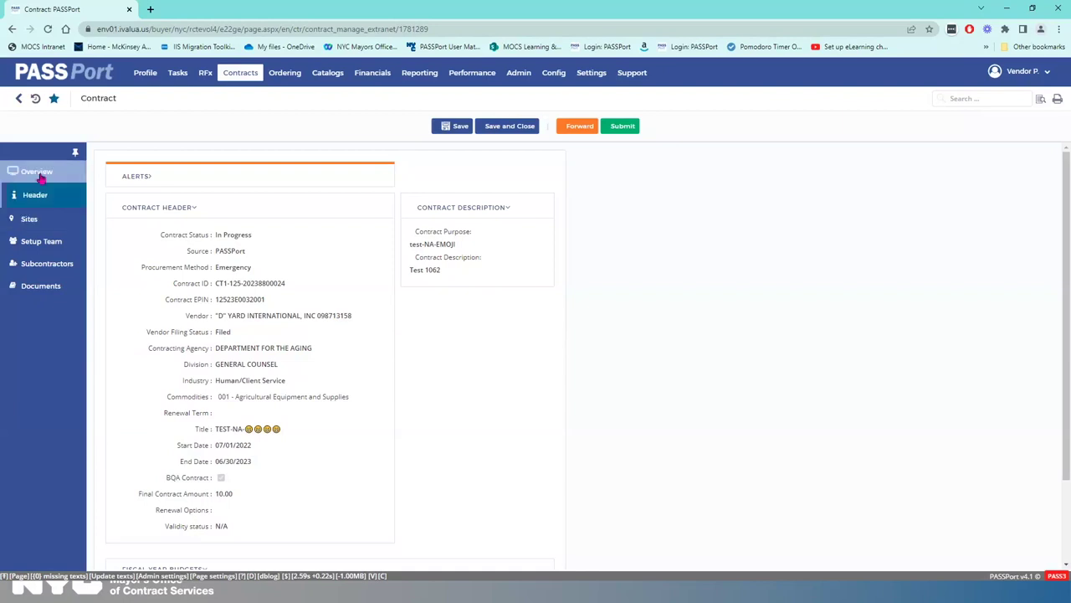
{"action": "scroll", "coordinate": [149, 316], "scroll_direction": "down", "scroll_amount": 2}
{"action": "scroll", "coordinate": [151, 320], "scroll_direction": "down", "scroll_amount": 8}
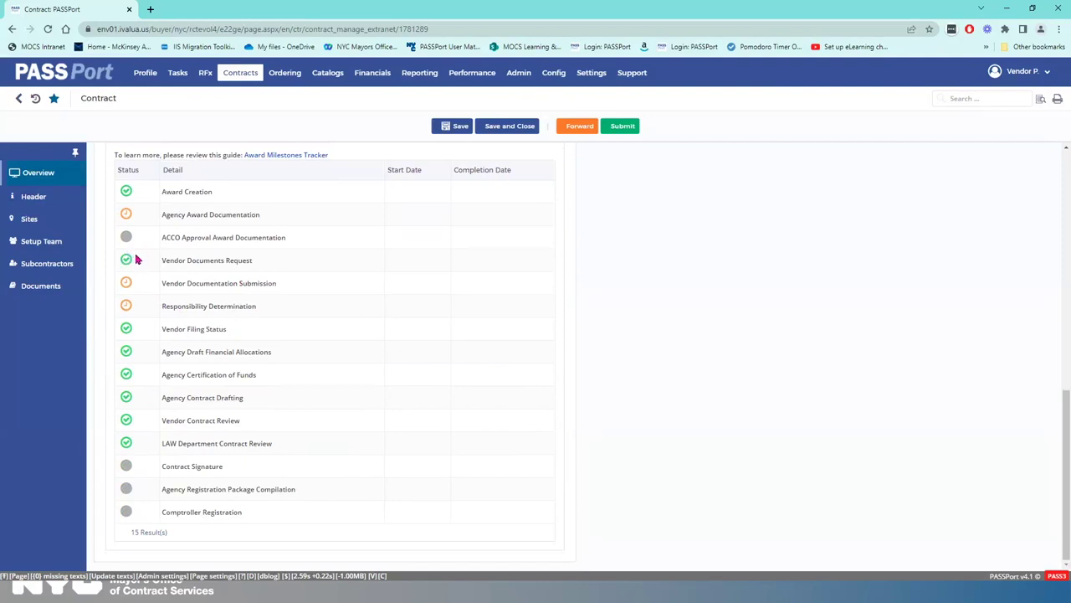
Open the contract's test authoring document for editing, and select the second listed vendor contact as the designated contract signatory
{"action": "left_click", "coordinate": [49, 293]}
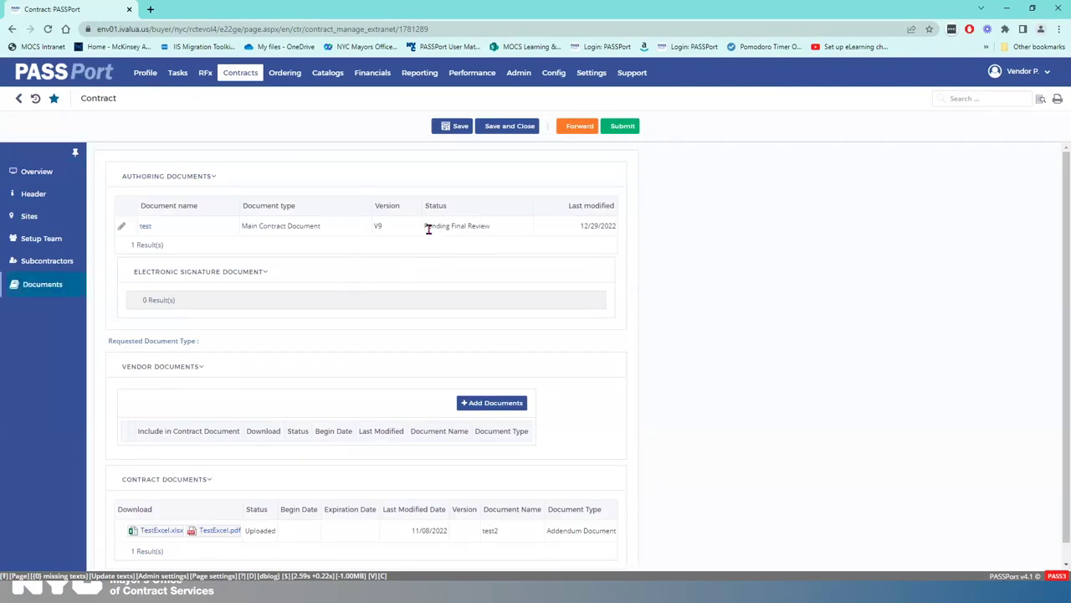
{"action": "left_click", "coordinate": [122, 230]}
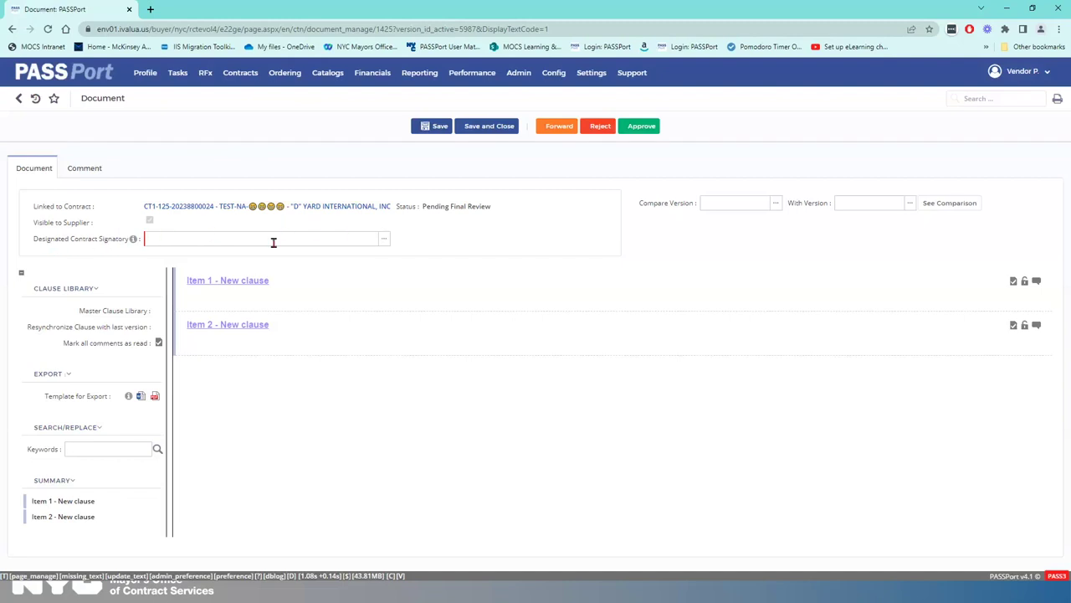
{"action": "left_click", "coordinate": [386, 241]}
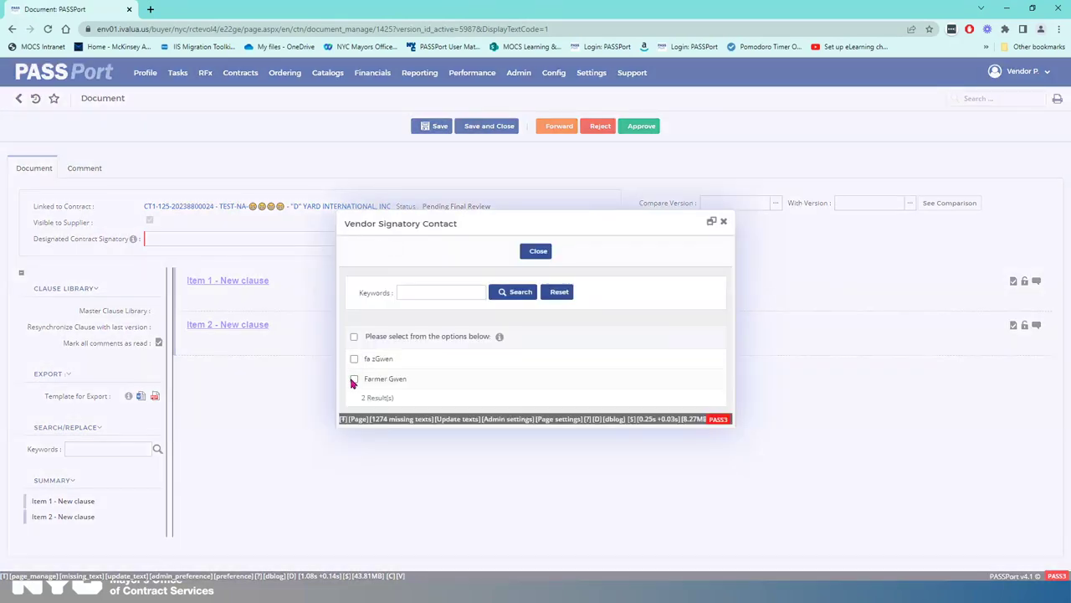
{"action": "left_click", "coordinate": [355, 378]}
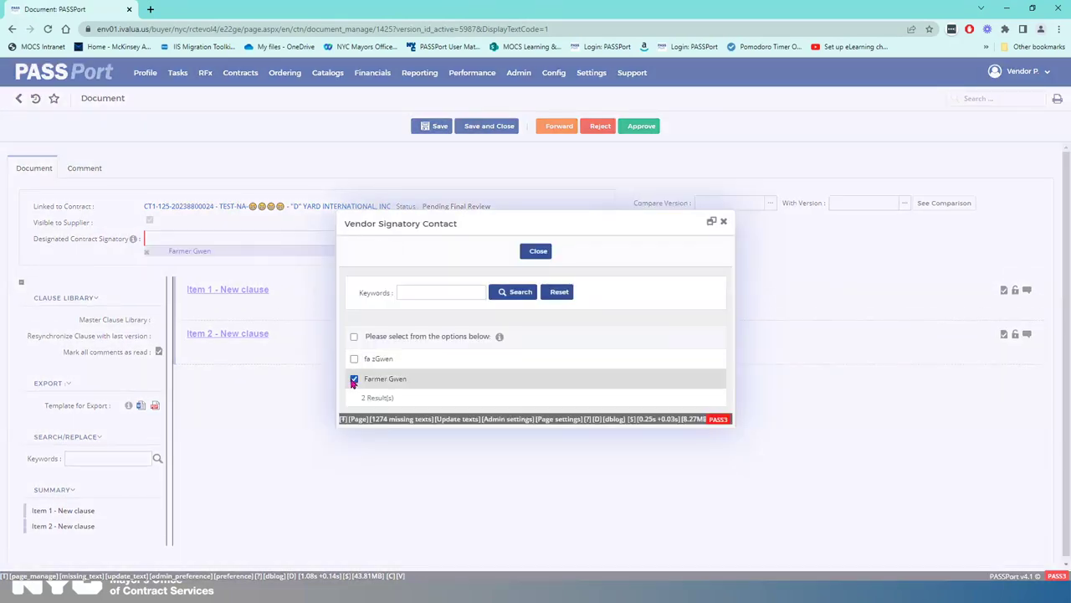
{"action": "left_click", "coordinate": [538, 255]}
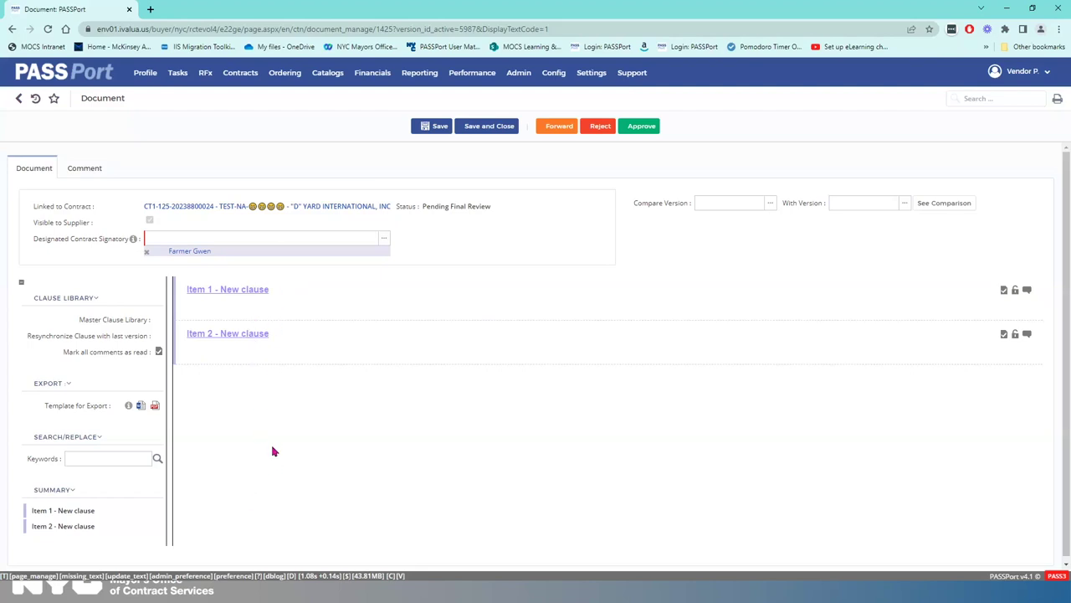
Widen the document's clause library and export pane, and view the PDF export's save options without saving the file
{"action": "left_click_drag", "start_coordinate": [173, 410], "coordinate": [251, 411]}
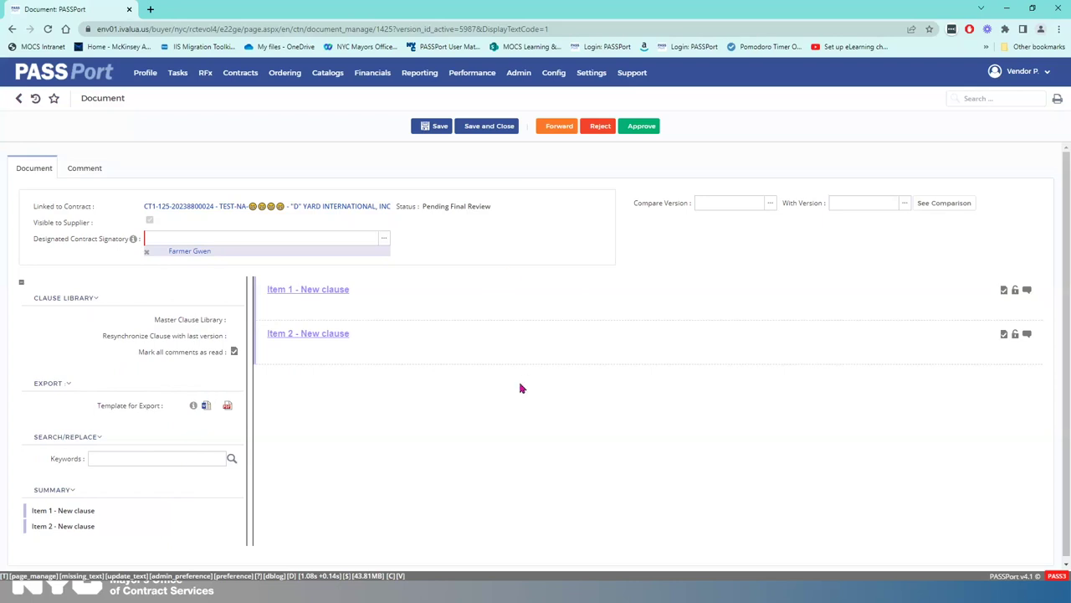
{"action": "left_click", "coordinate": [227, 409]}
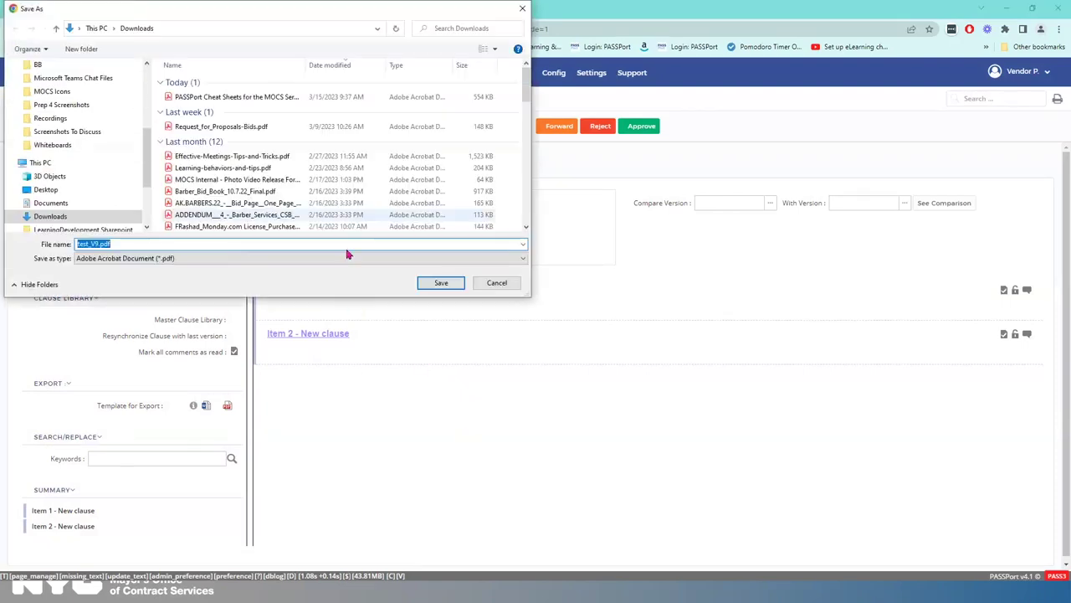
{"action": "left_click", "coordinate": [497, 282]}
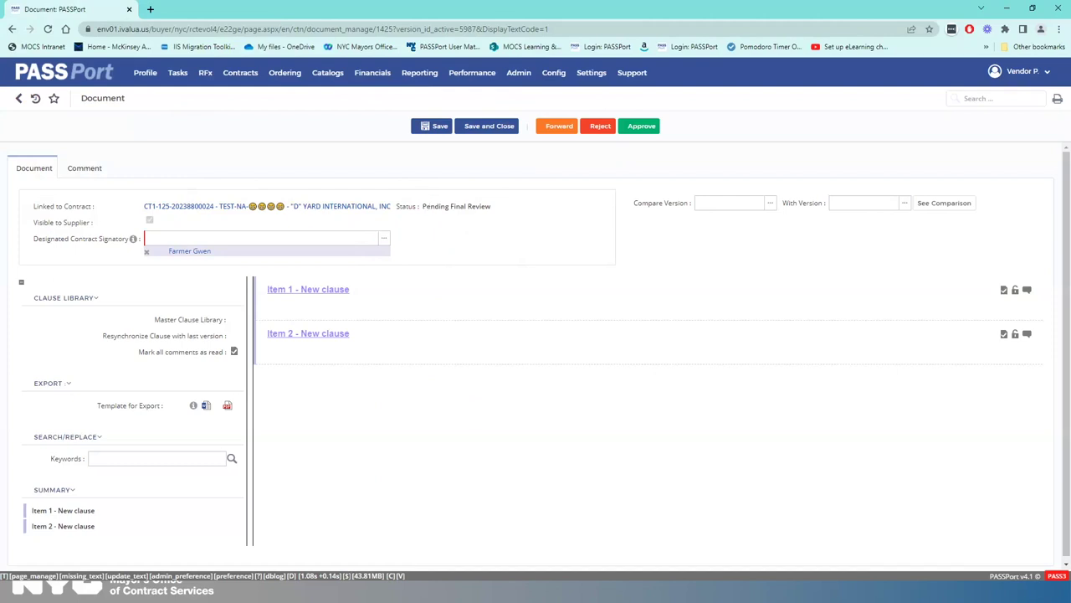
{"action": "scroll", "coordinate": [198, 243], "scroll_direction": "down", "scroll_amount": 1}
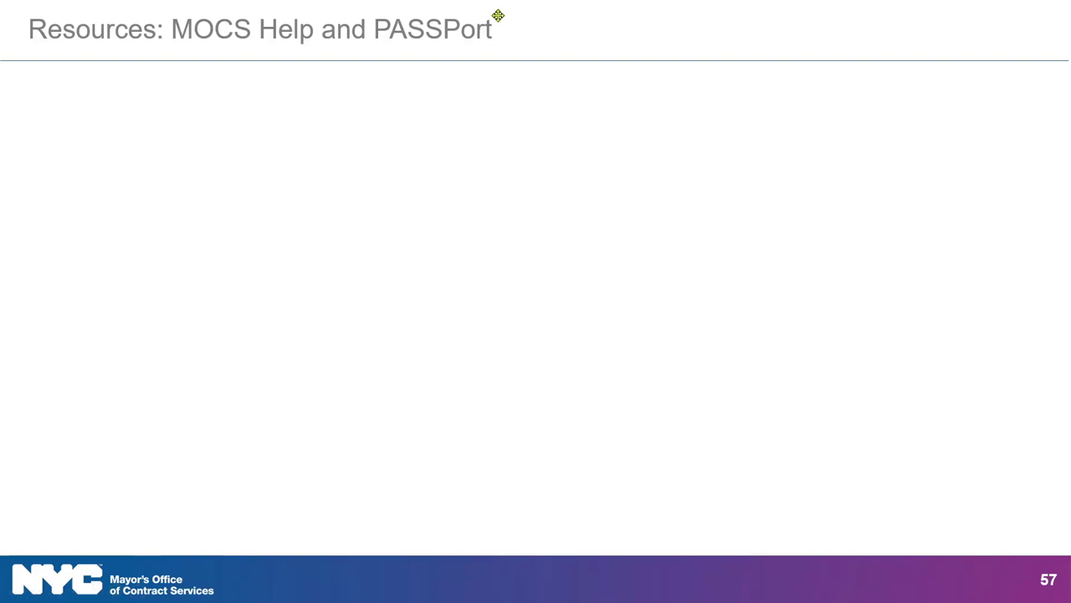
{"action": "left_click", "coordinate": [530, 14]}
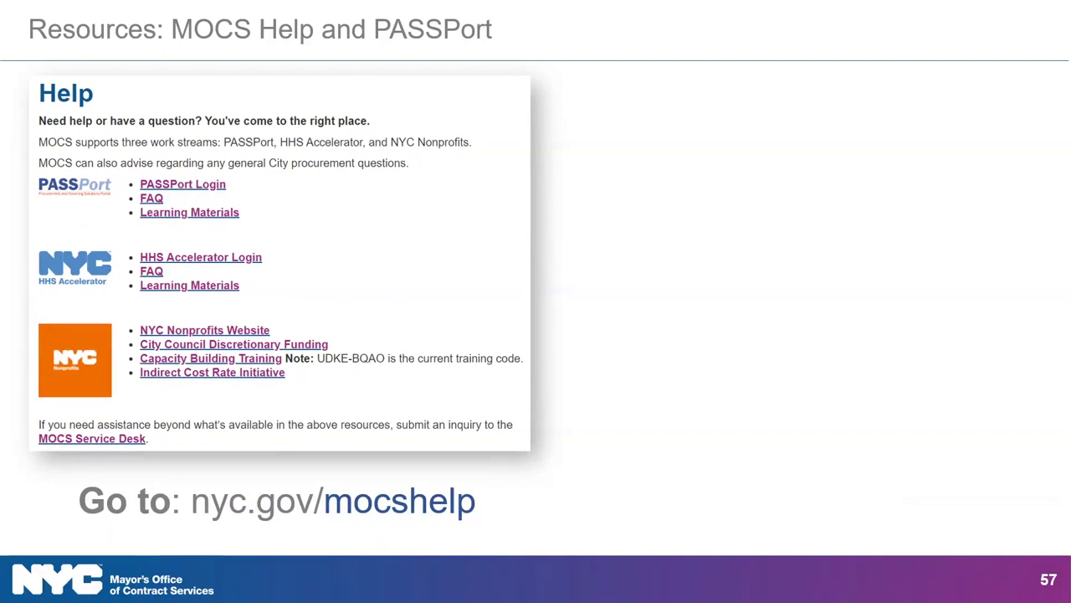
{"action": "key", "text": "Right"}
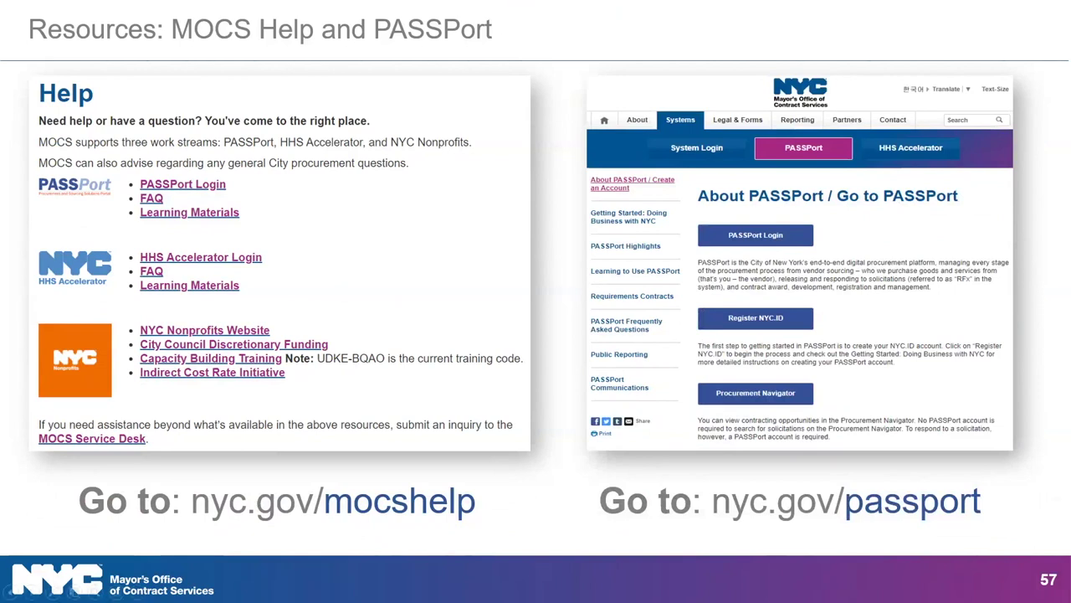
{"action": "key", "text": "Right"}
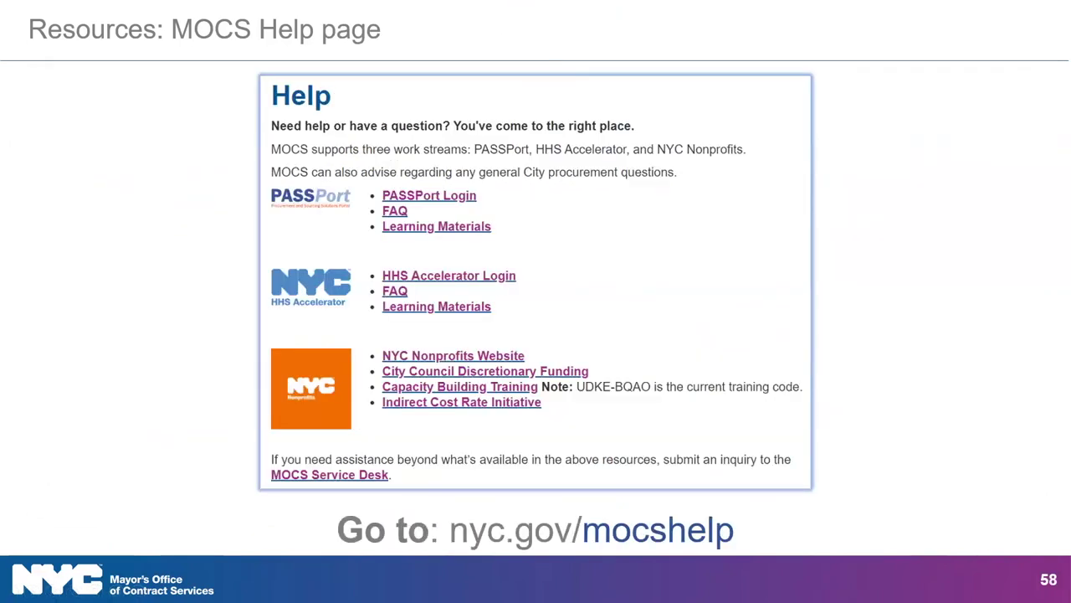